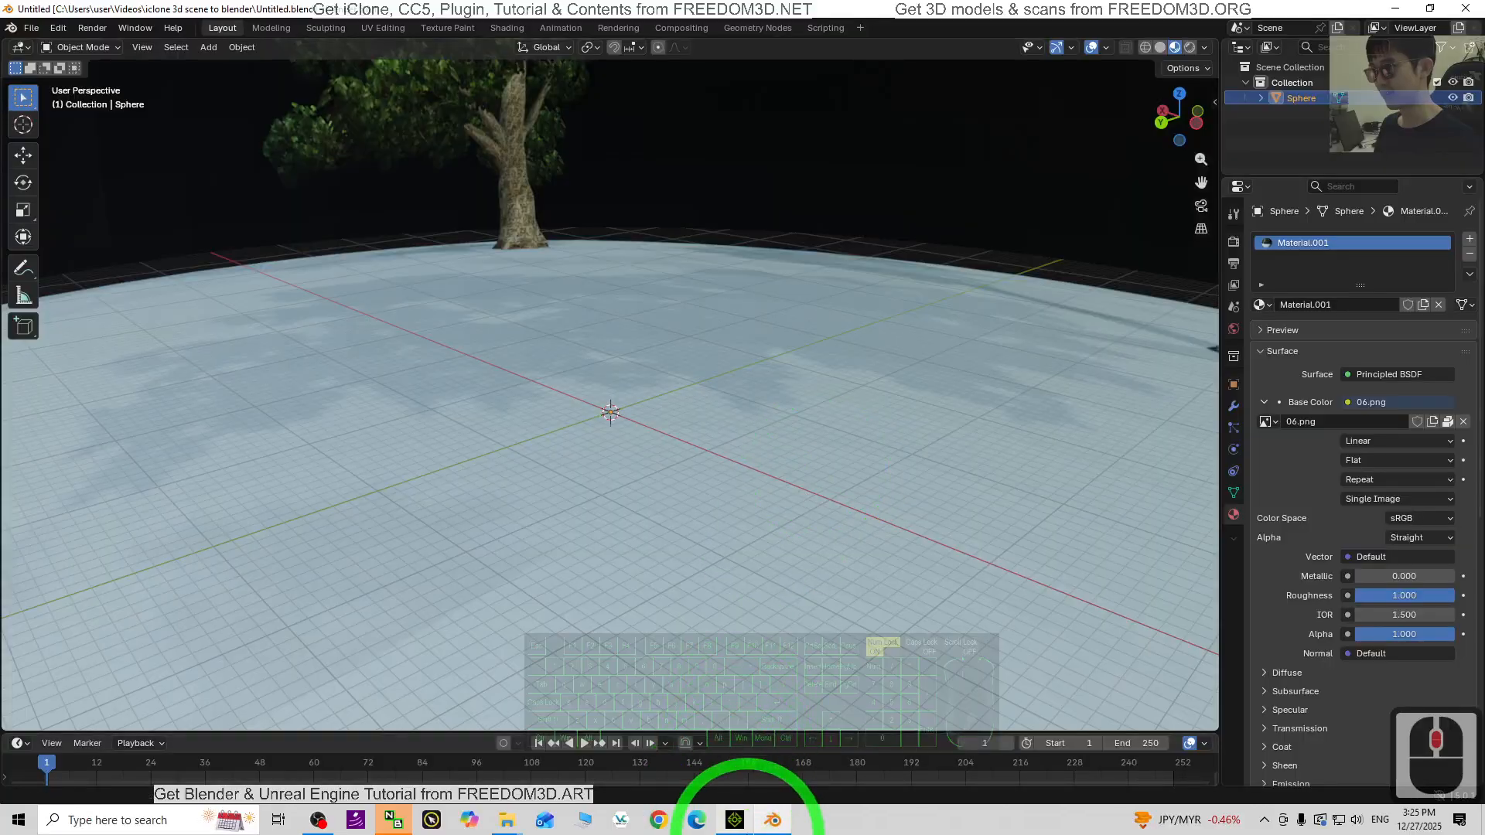
# - Compare the textured sphere's interior in Blender against the iClone tree scene
pyautogui.click(735, 820)
pyautogui.moveTo(706, 571); pyautogui.dragTo(940, 568, button='right')
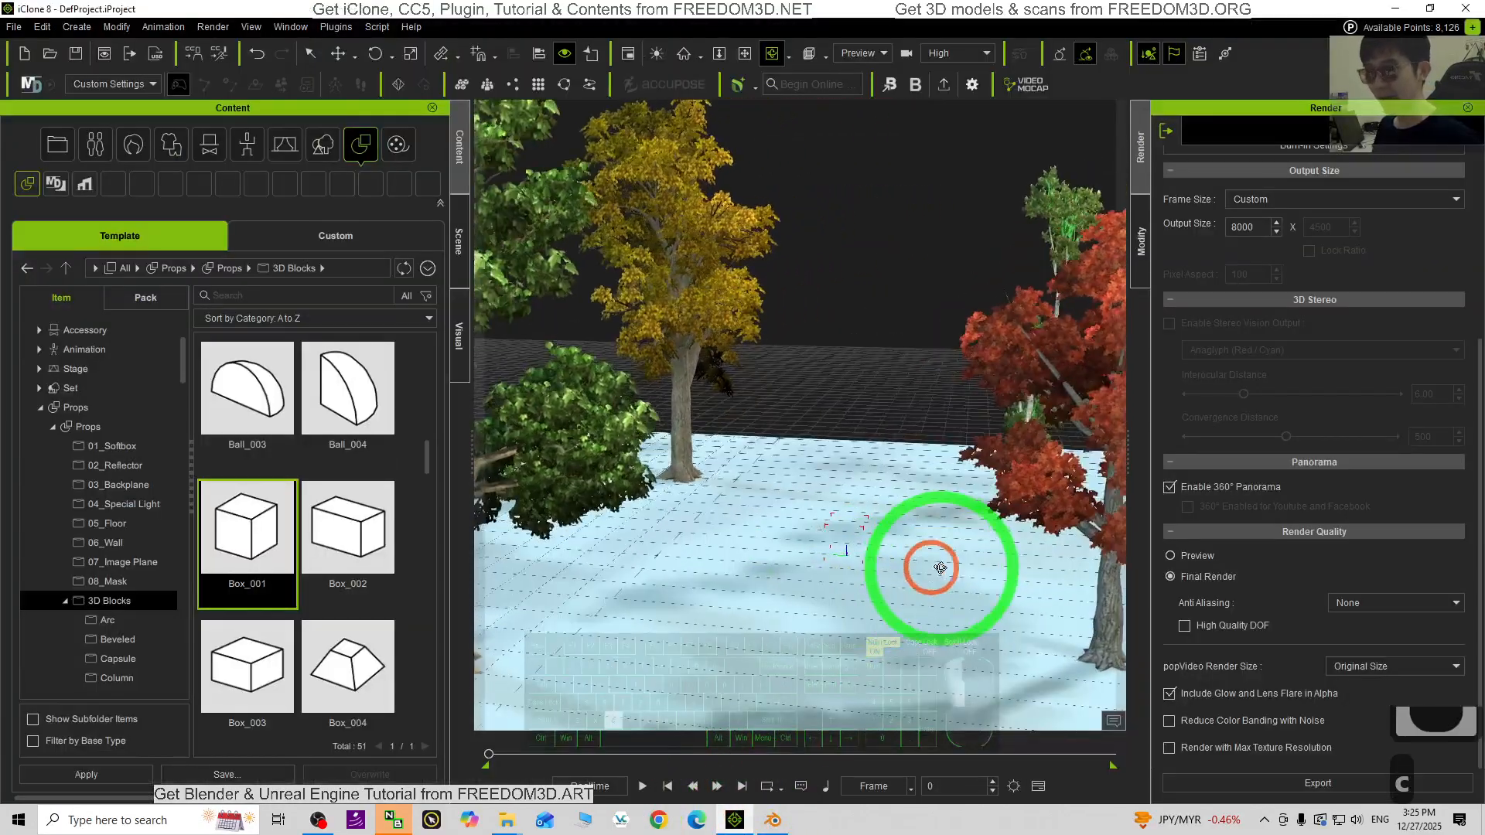
pyautogui.click(772, 820)
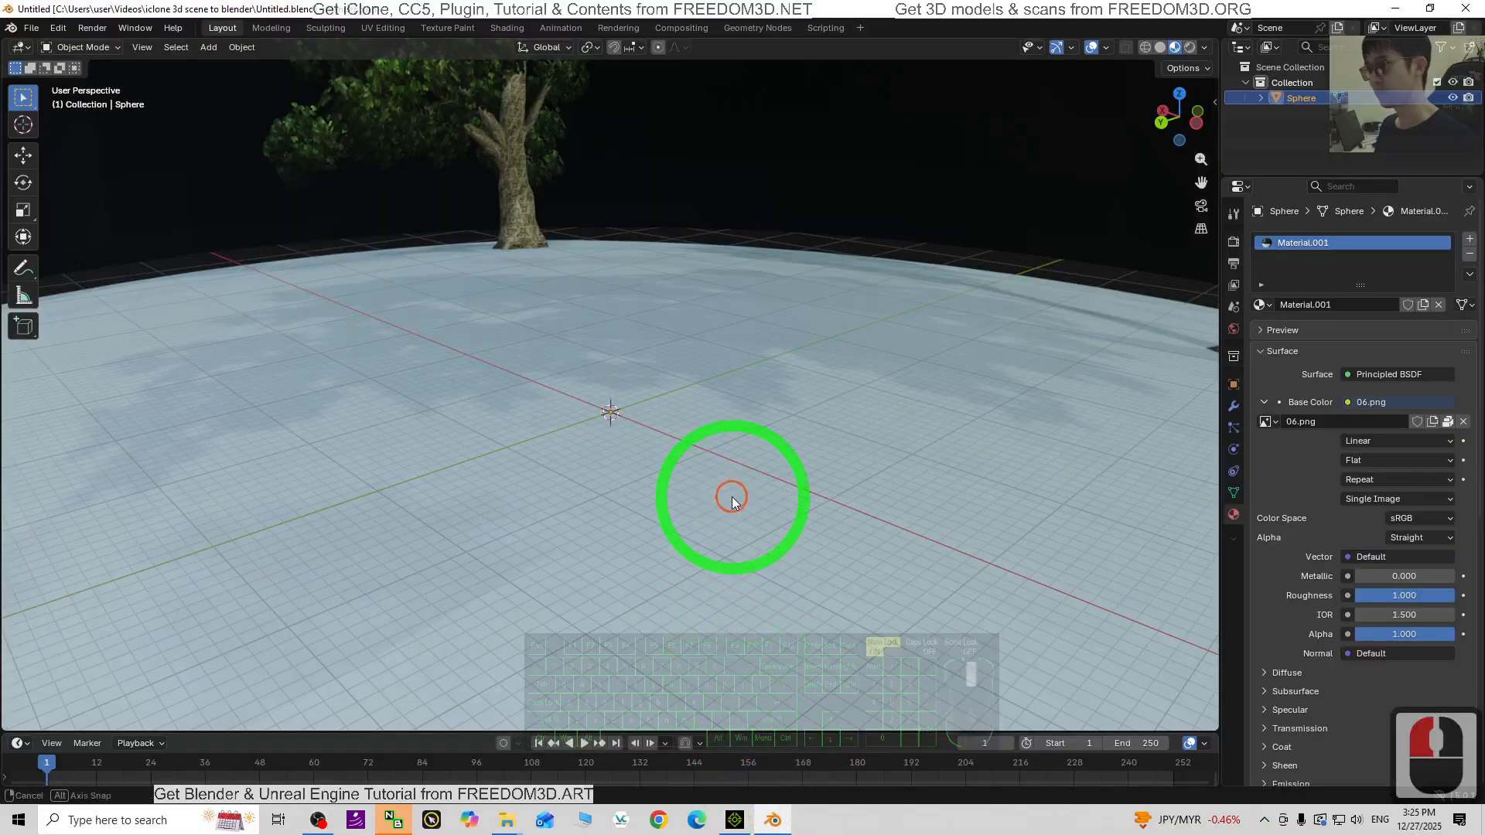
pyautogui.moveTo(732, 496); pyautogui.dragTo(730, 610, button='middle')
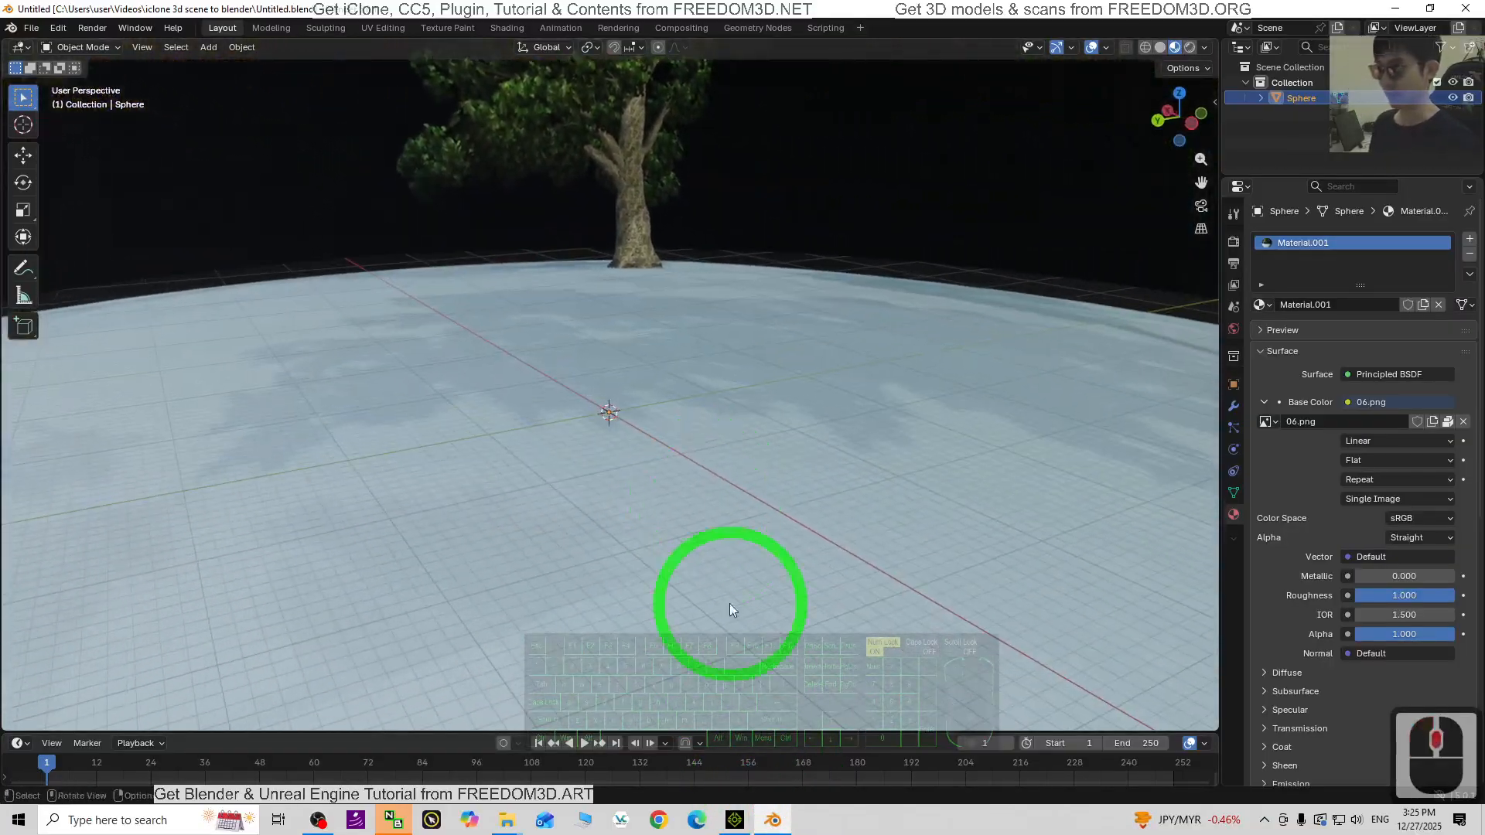
pyautogui.click(734, 821)
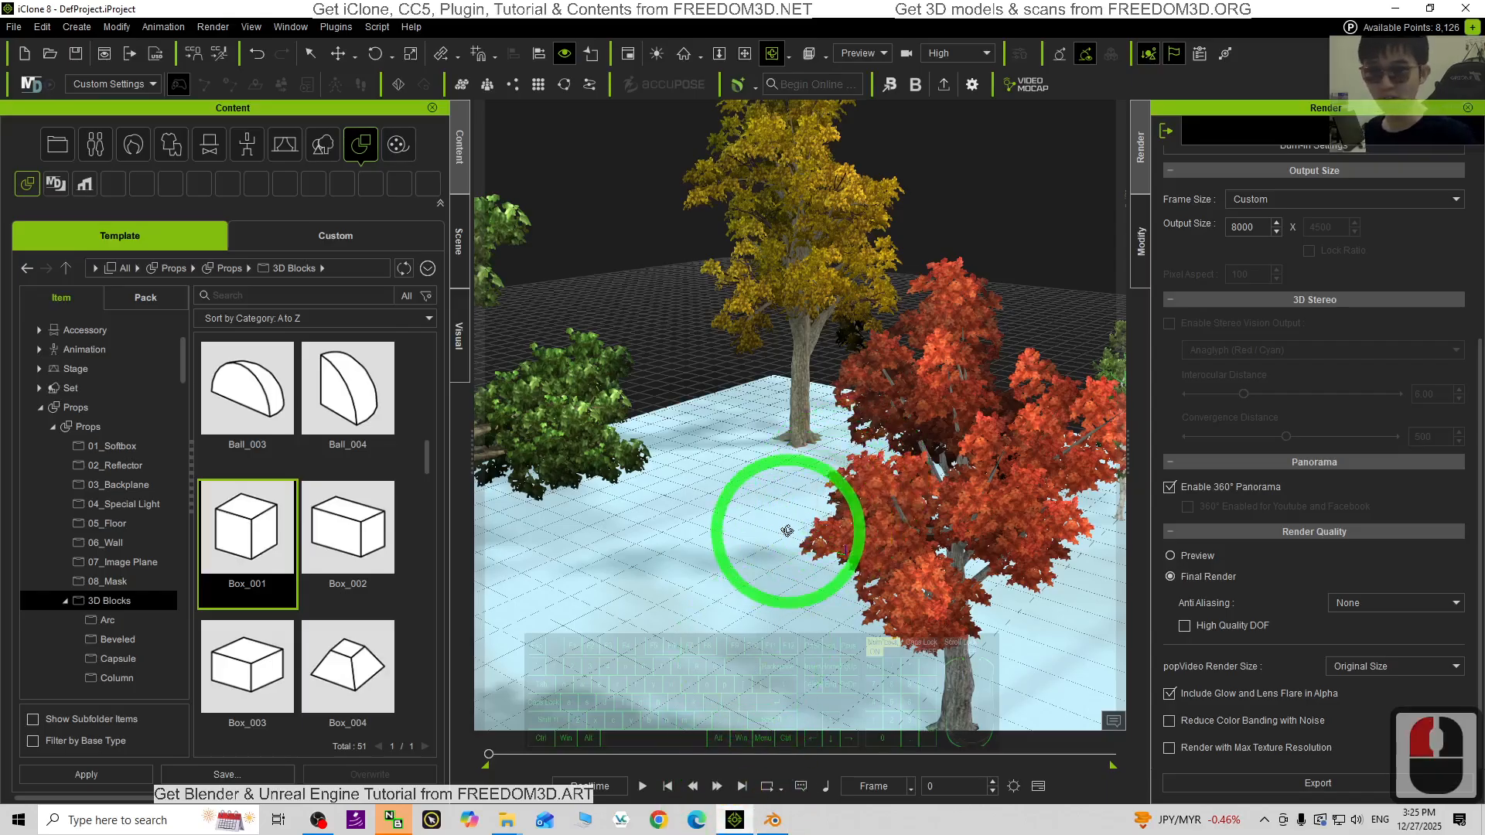
pyautogui.click(773, 820)
pyautogui.scroll(-4, 763, 400)
pyautogui.scroll(1, 461, 457)
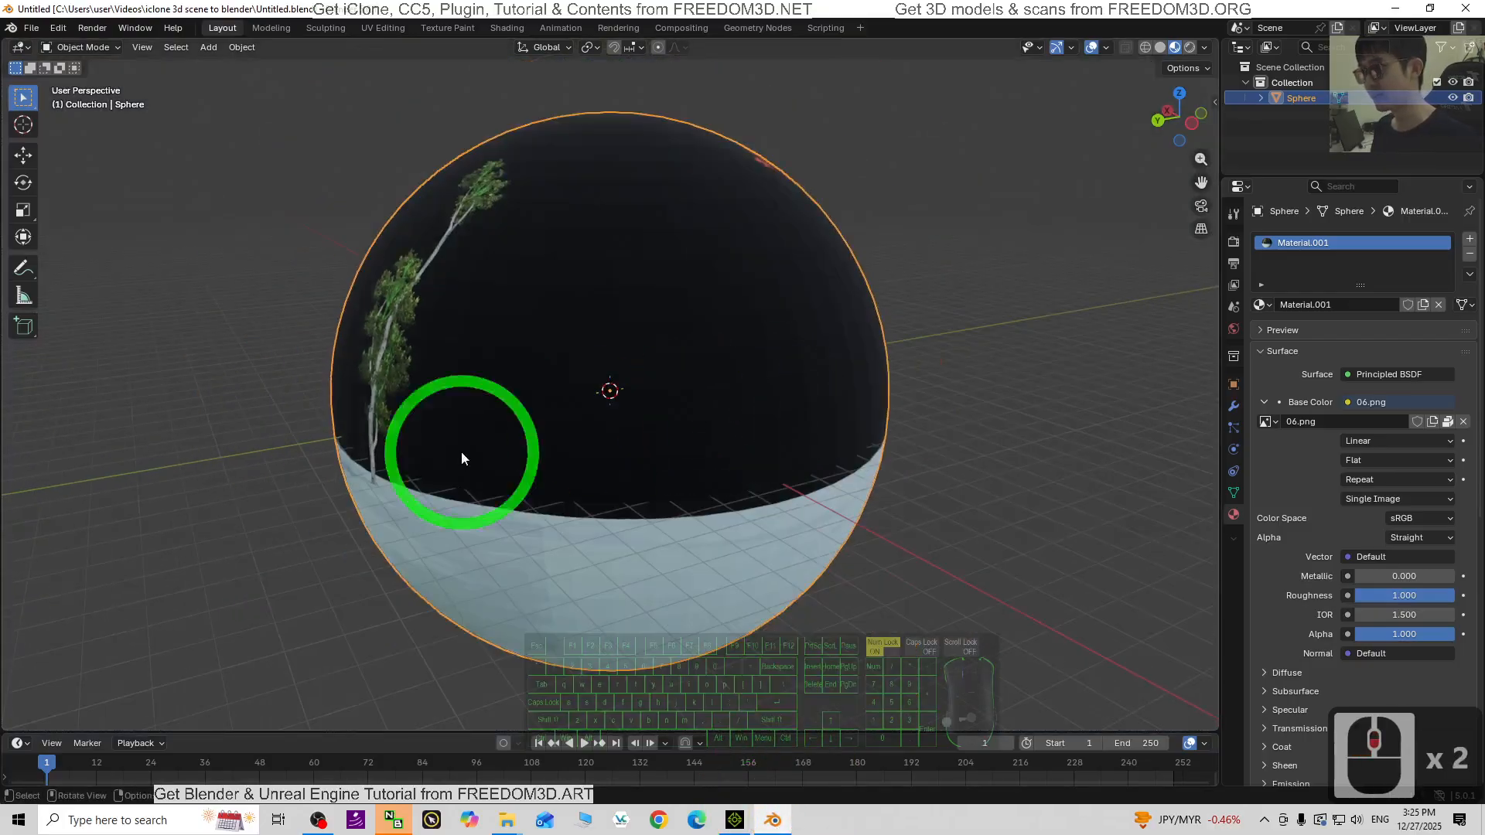
# - Orbit and zoom around inside the panorama sphere to inspect the texture
pyautogui.press('c')
pyautogui.moveTo(719, 485)
pyautogui.mouseDown(button='middle')
pyautogui.moveTo(702, 461)
pyautogui.moveTo(955, 490)
pyautogui.mouseUp(button='middle')
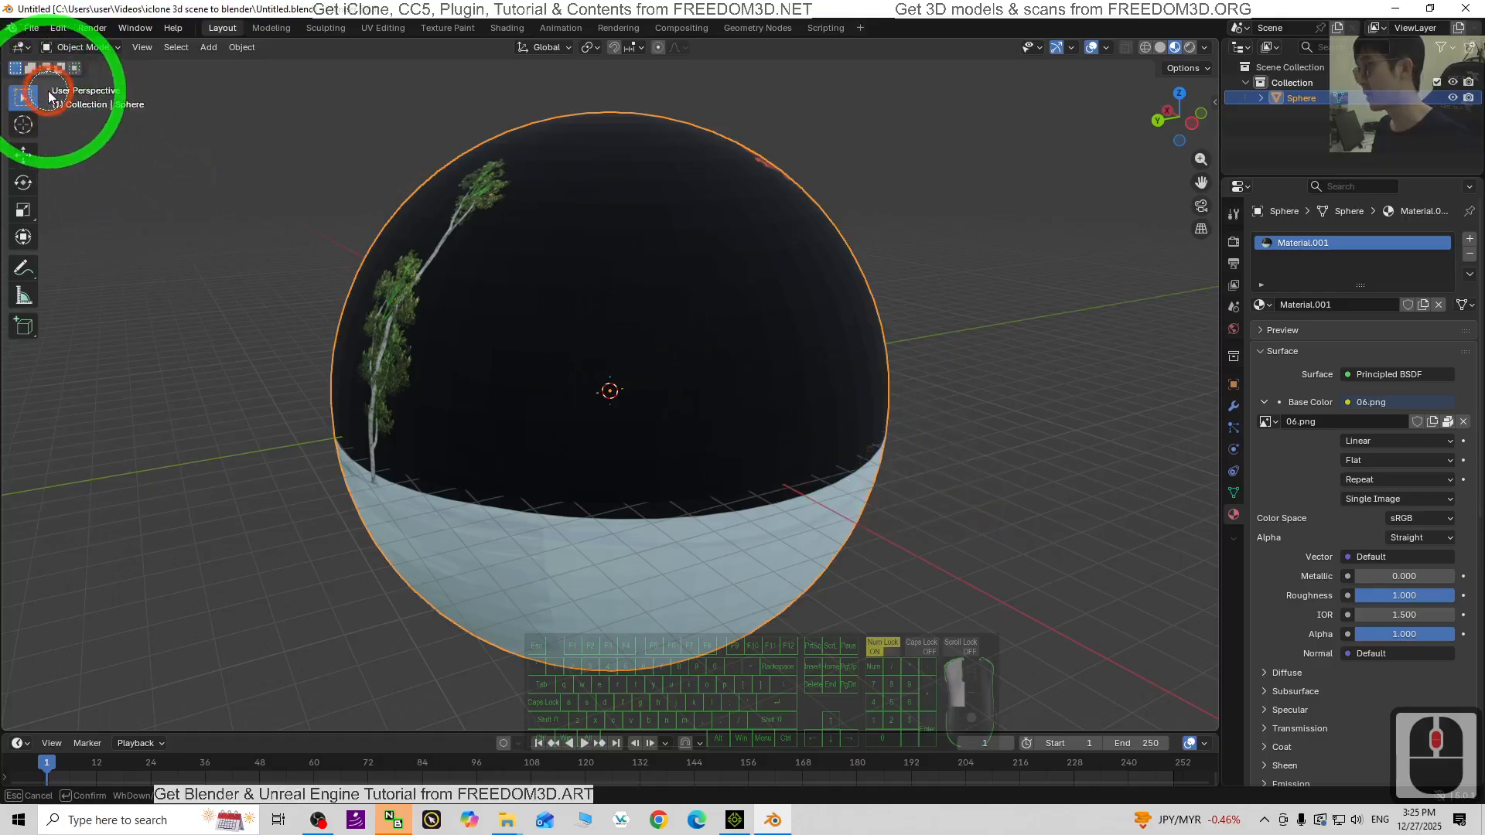
pyautogui.click(6, 99)
pyautogui.press('Escape')
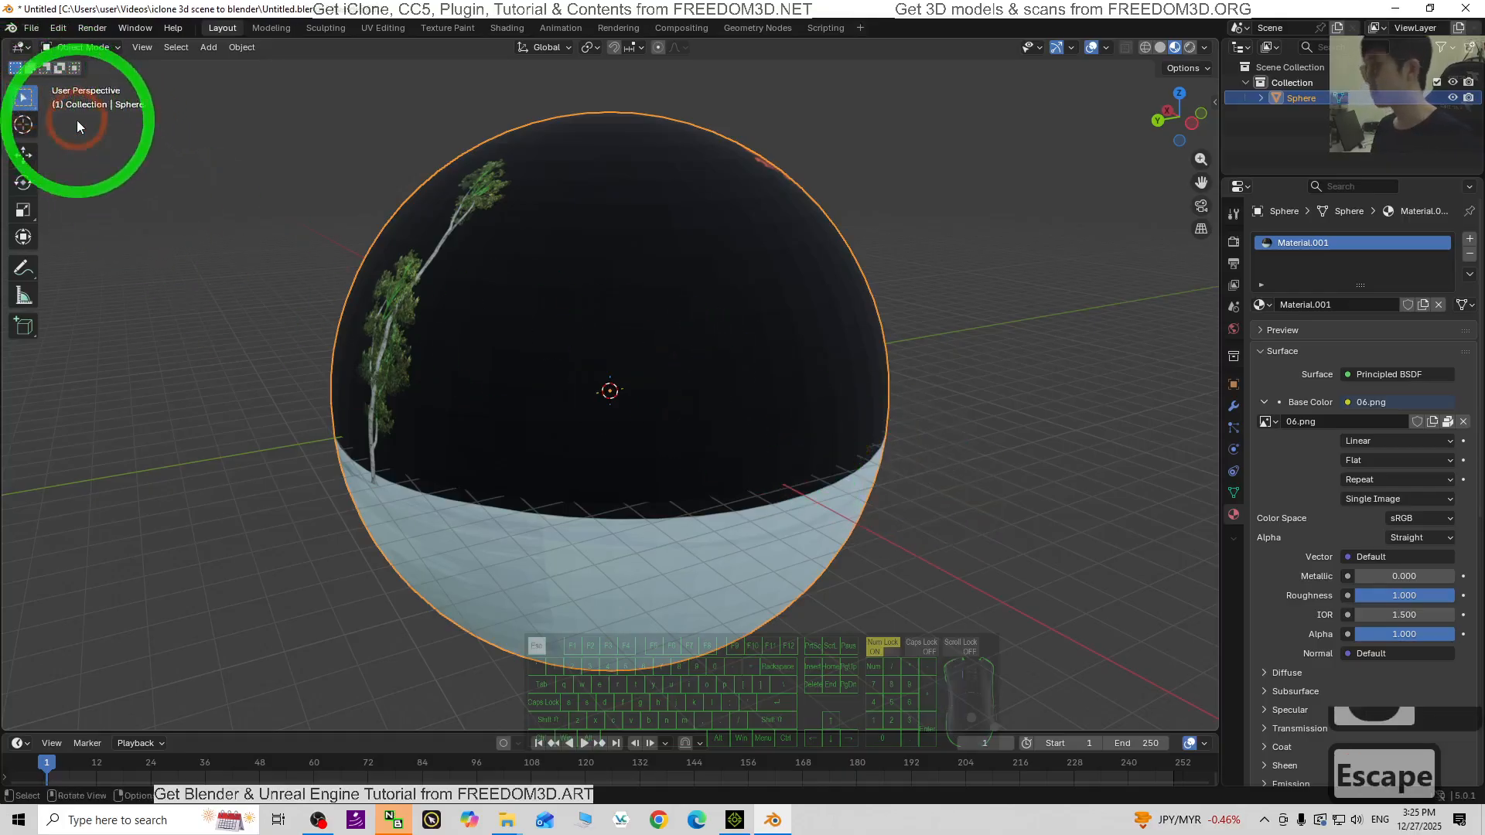
pyautogui.moveTo(870, 377); pyautogui.dragTo(708, 389, button='middle')
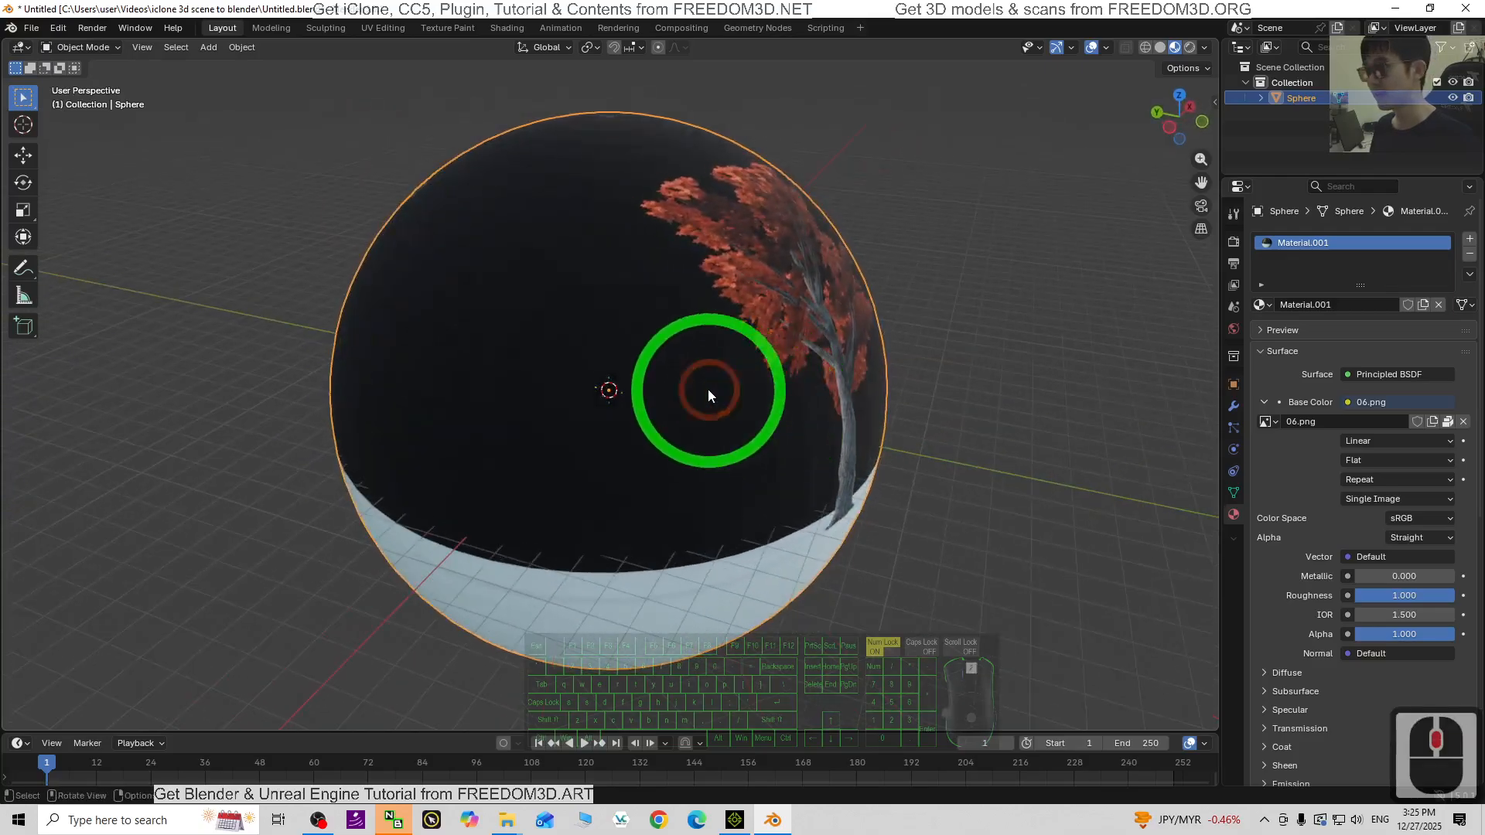
pyautogui.scroll(7, 708, 388)
pyautogui.moveTo(633, 464); pyautogui.dragTo(464, 255, button='middle')
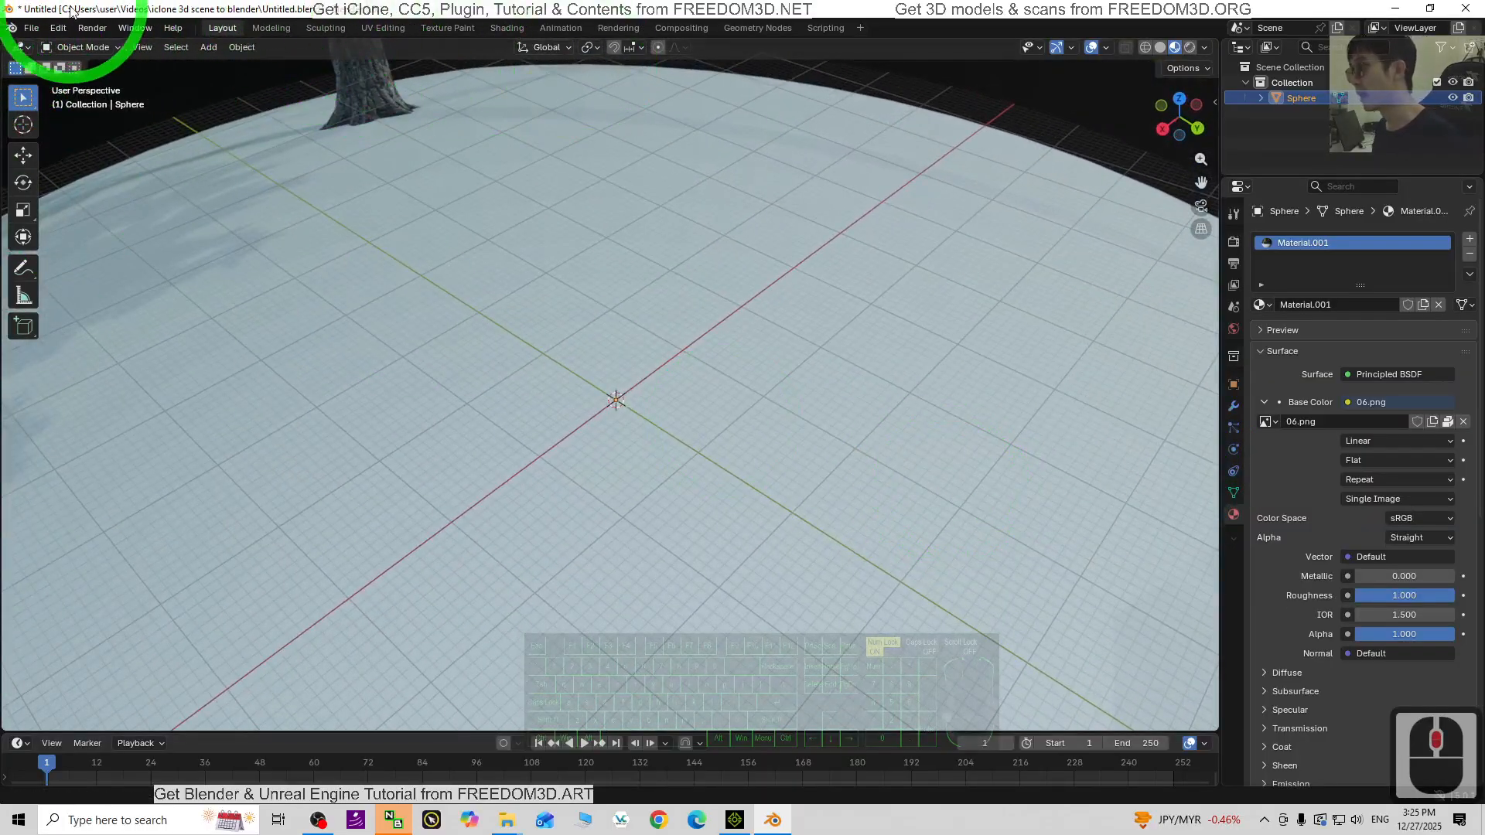
# - Start a new General Blender file, discarding the unsaved sphere scene without saving
pyautogui.click(31, 29)
pyautogui.moveTo(54, 44)
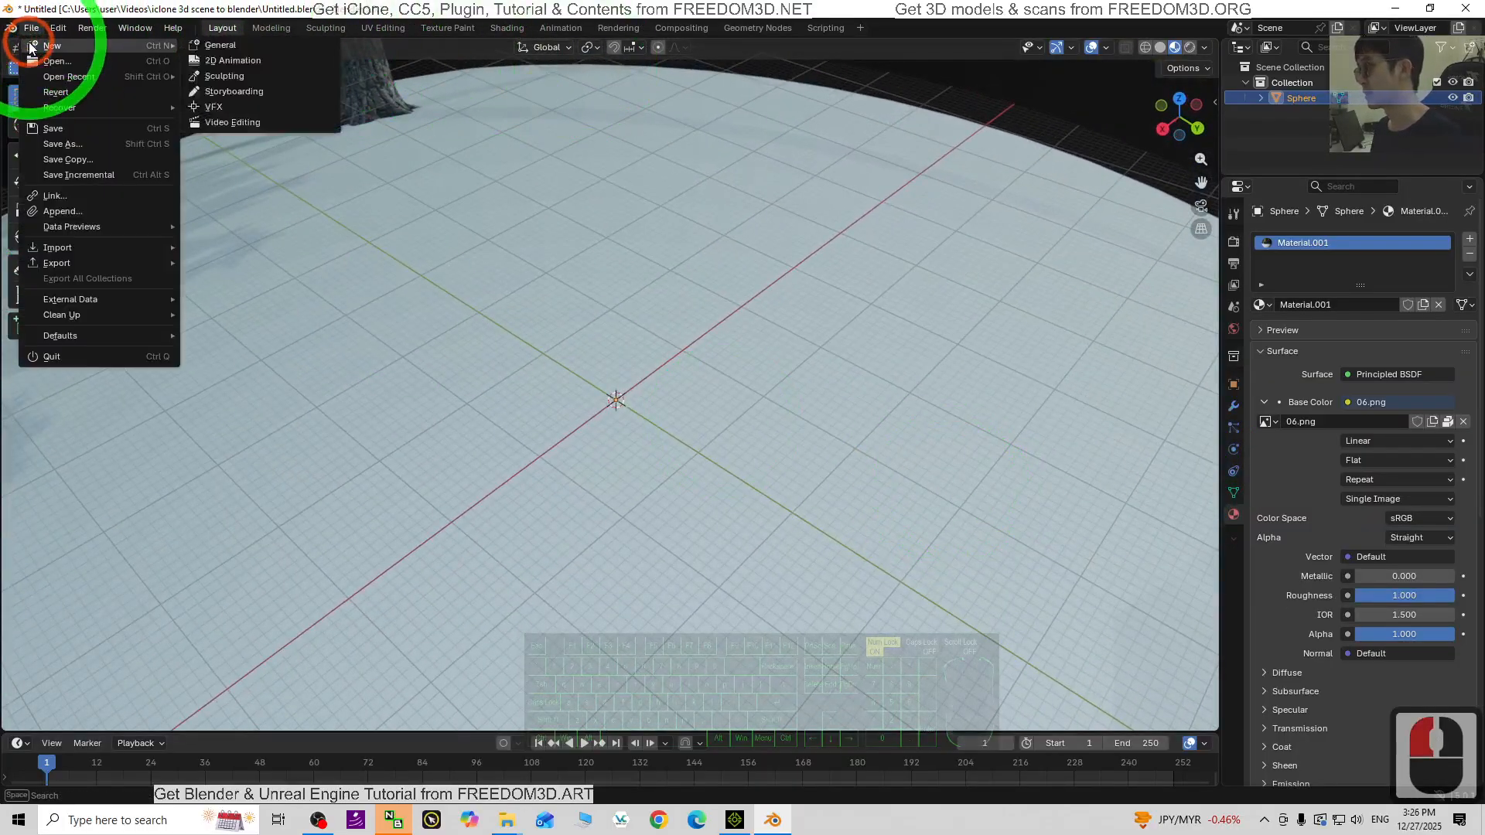
pyautogui.click(252, 43)
pyautogui.click(776, 437)
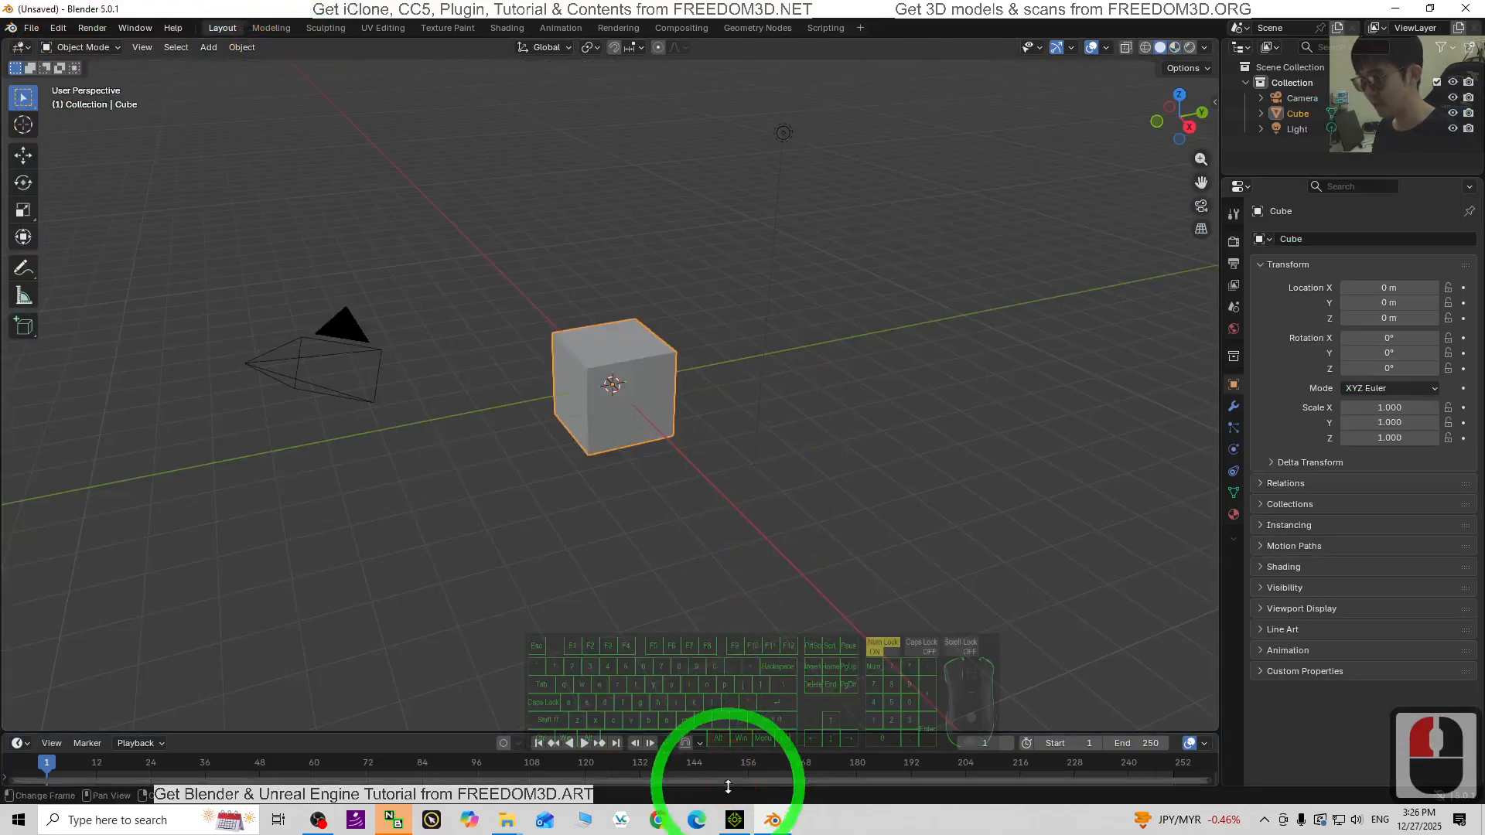
pyautogui.click(735, 820)
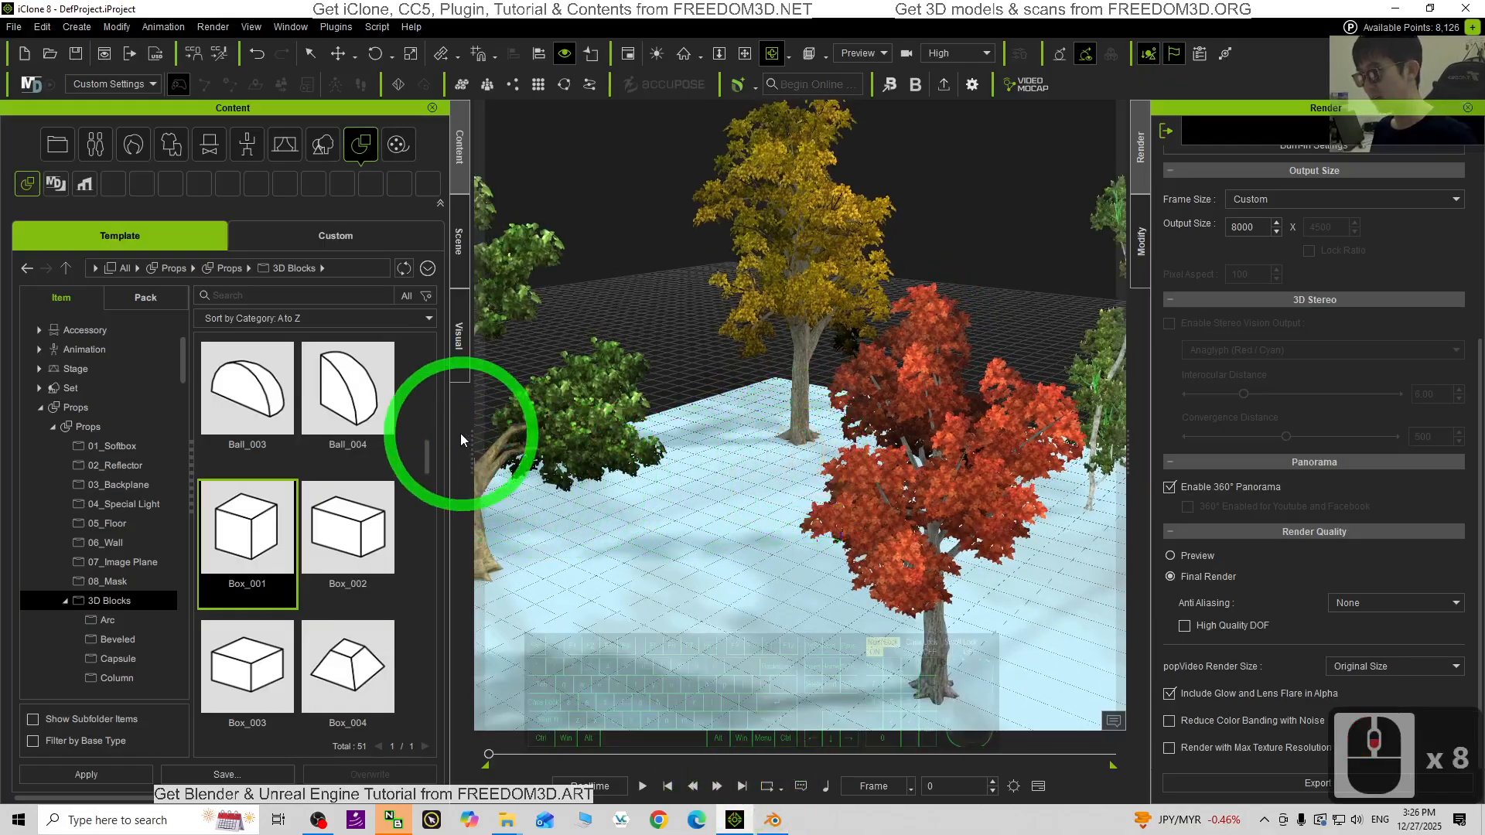
# - Narrow the Content panel, pan the camera across the tree scene, then widen the panel again
pyautogui.moveTo(473, 447); pyautogui.dragTo(268, 446)
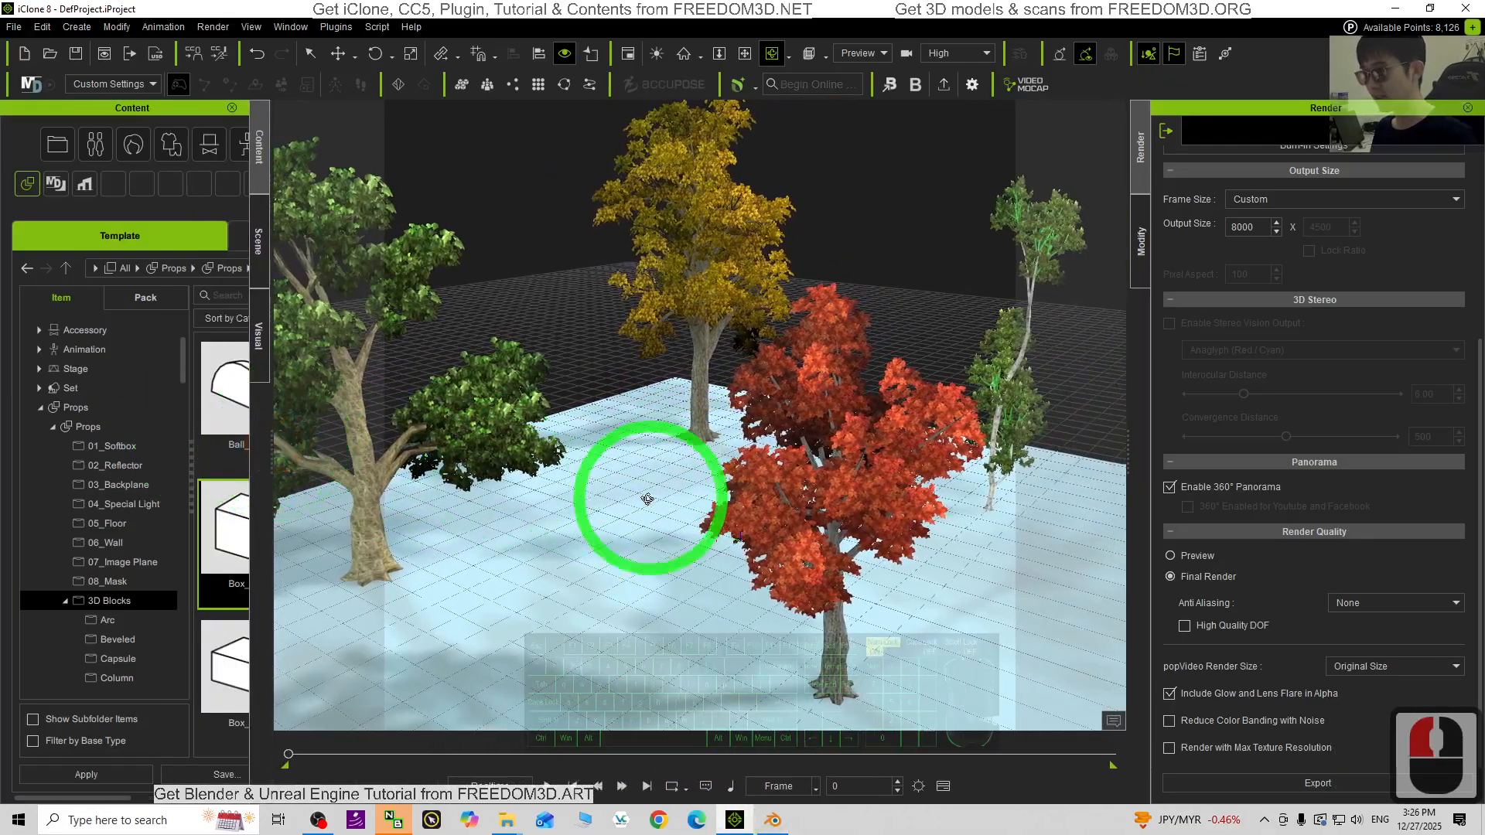
pyautogui.middleClick(652, 551)
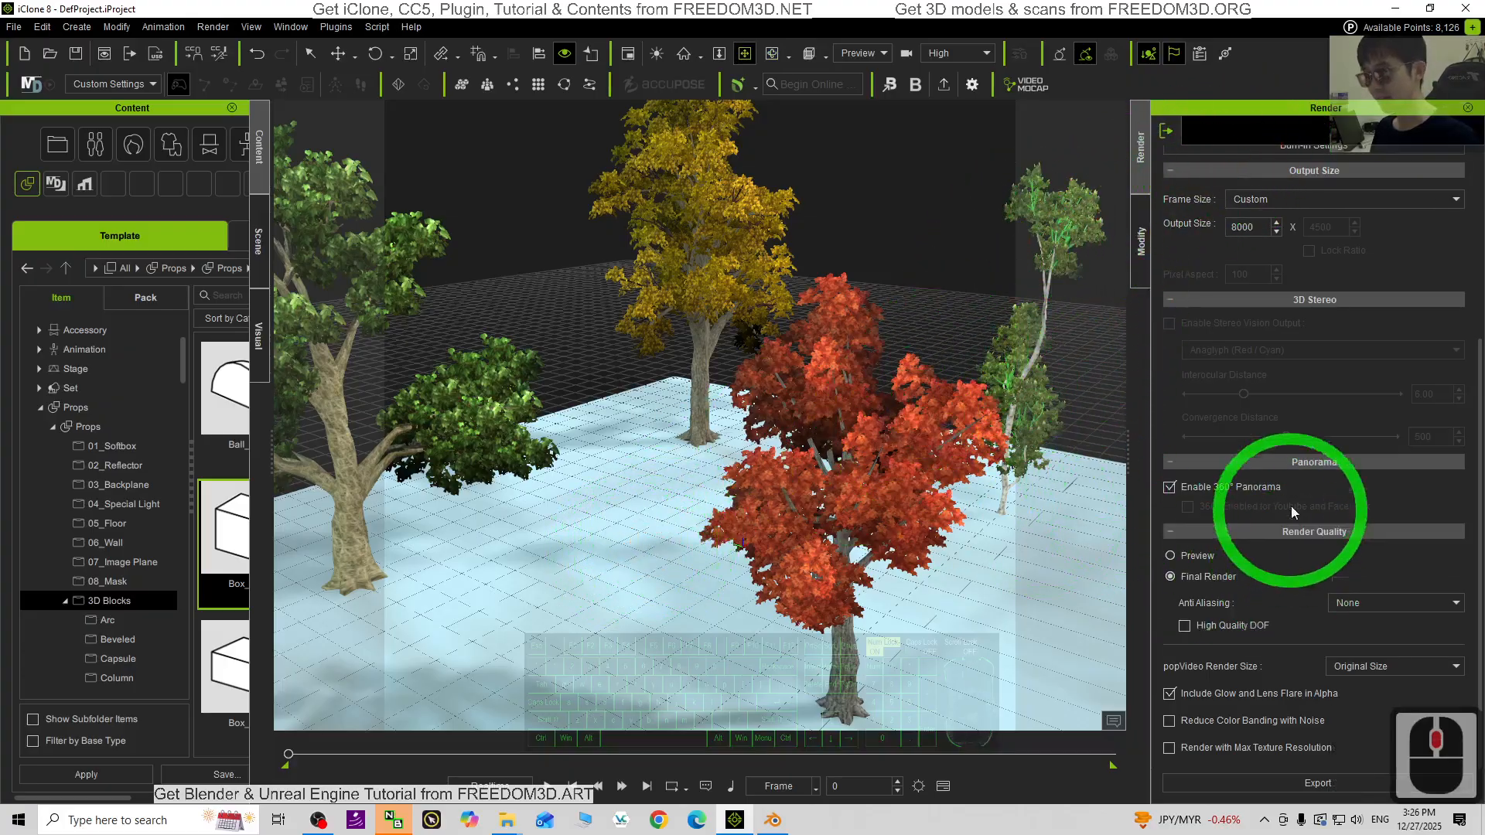
pyautogui.moveTo(630, 498); pyautogui.dragTo(323, 537)
pyautogui.moveTo(271, 450); pyautogui.dragTo(487, 495)
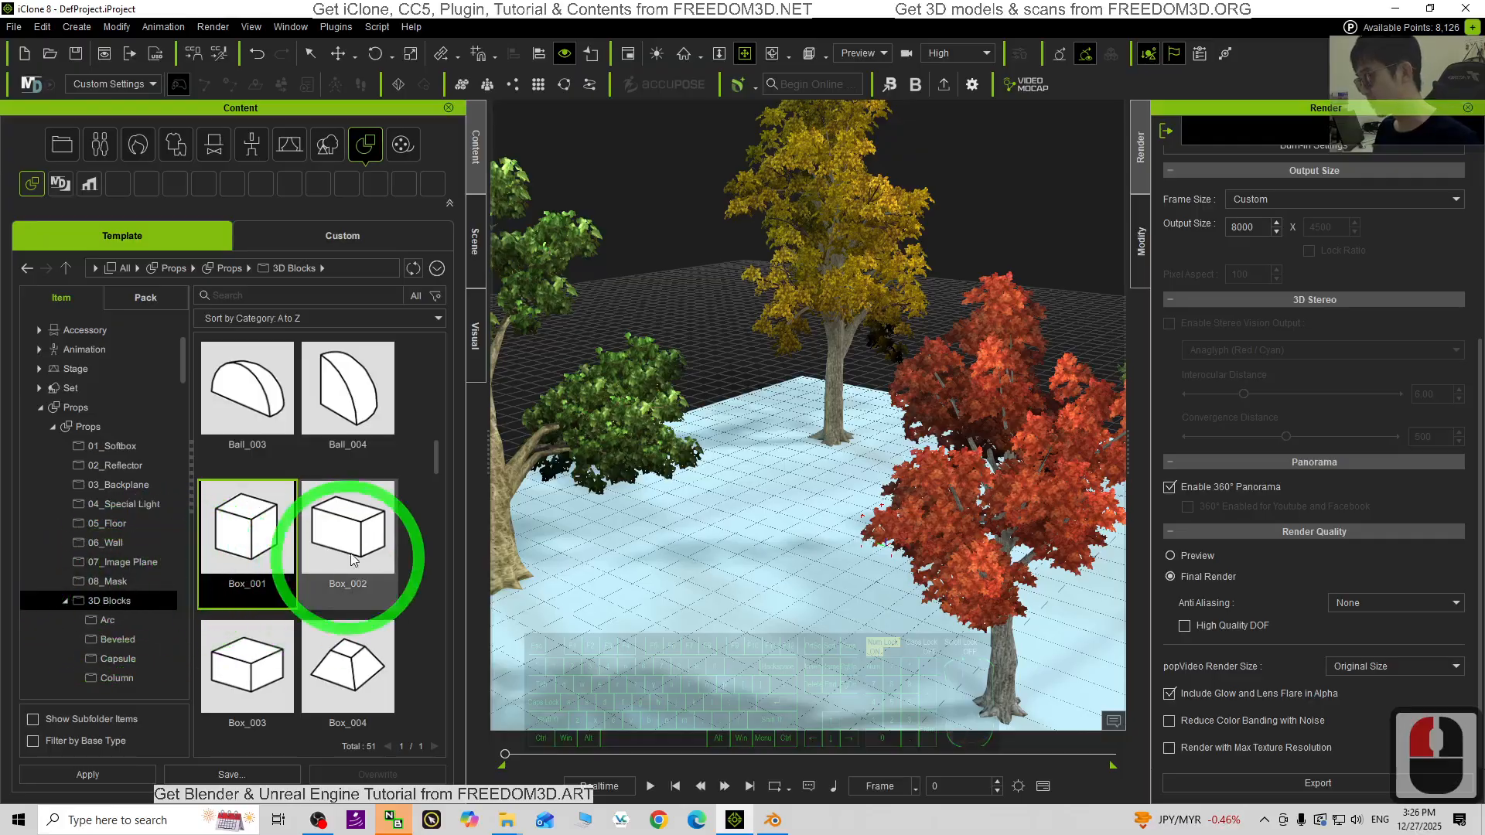
# - Delete the old object and drop a Box_001 block from 3D Blocks among the trees
pyautogui.doubleClick(863, 517)
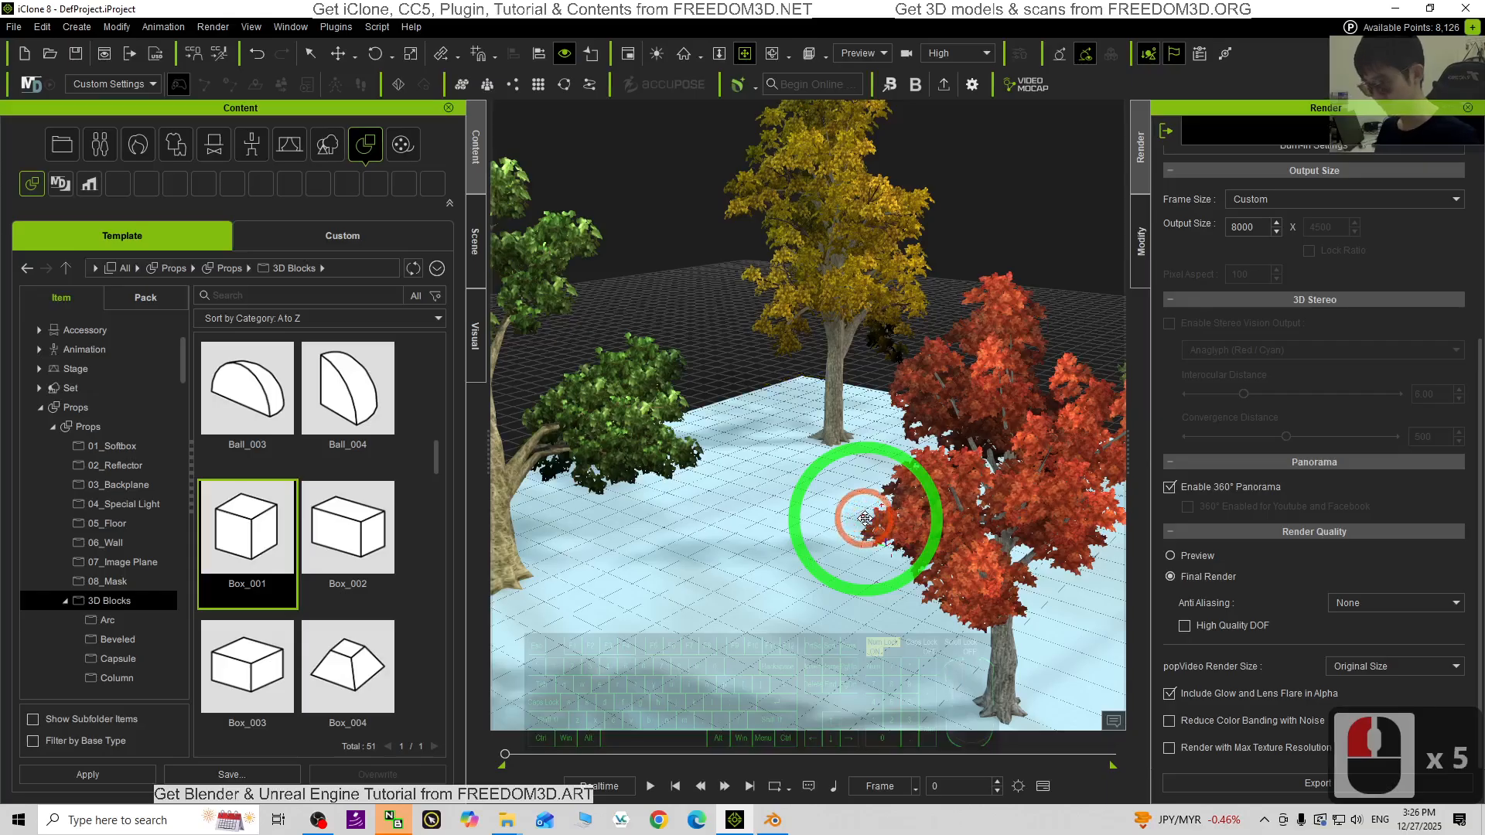
pyautogui.press('Delete')
pyautogui.press('x')
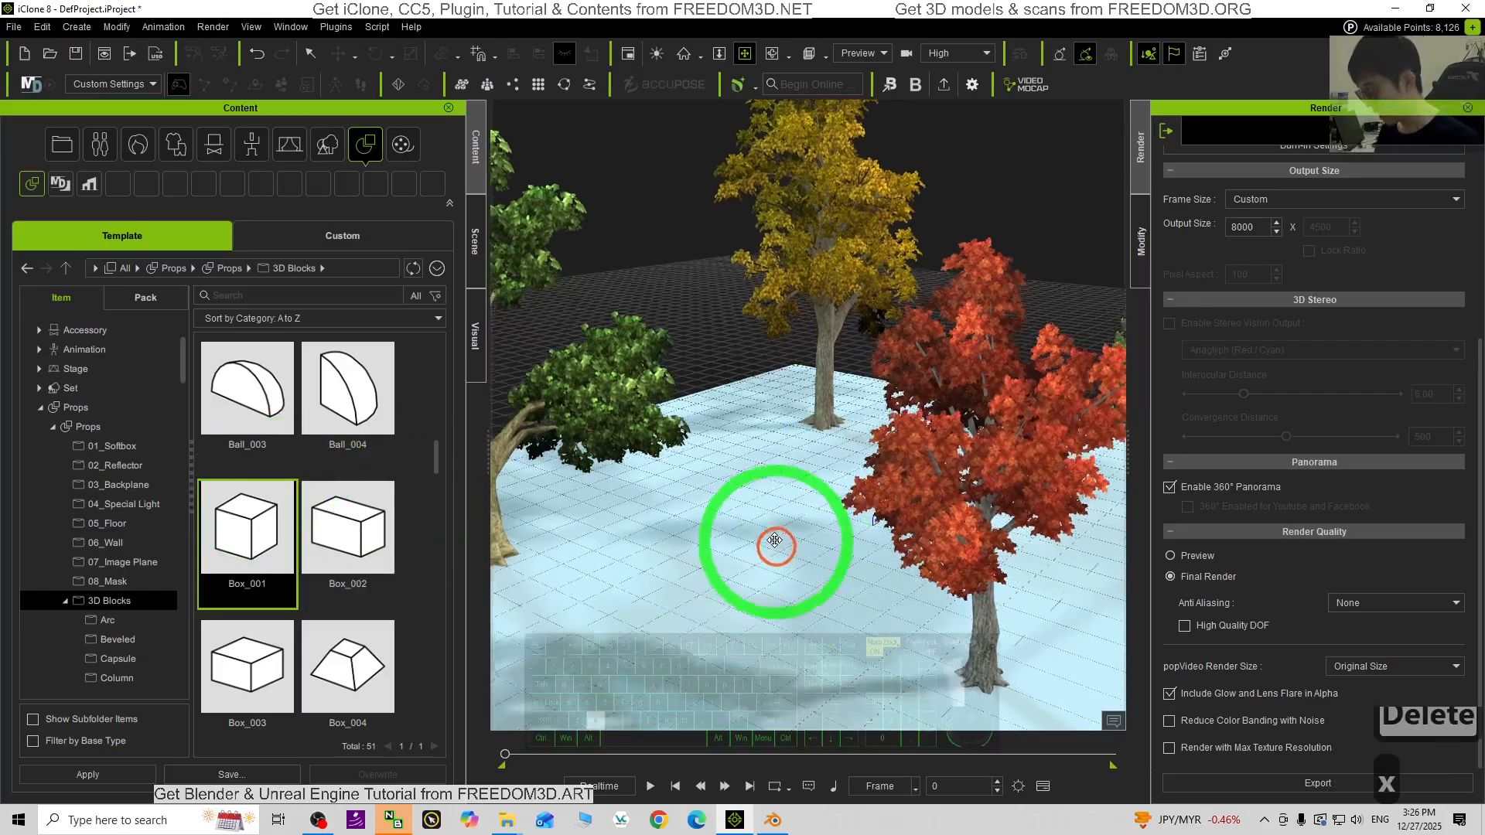
pyautogui.press('c')
pyautogui.moveTo(774, 541); pyautogui.dragTo(853, 534)
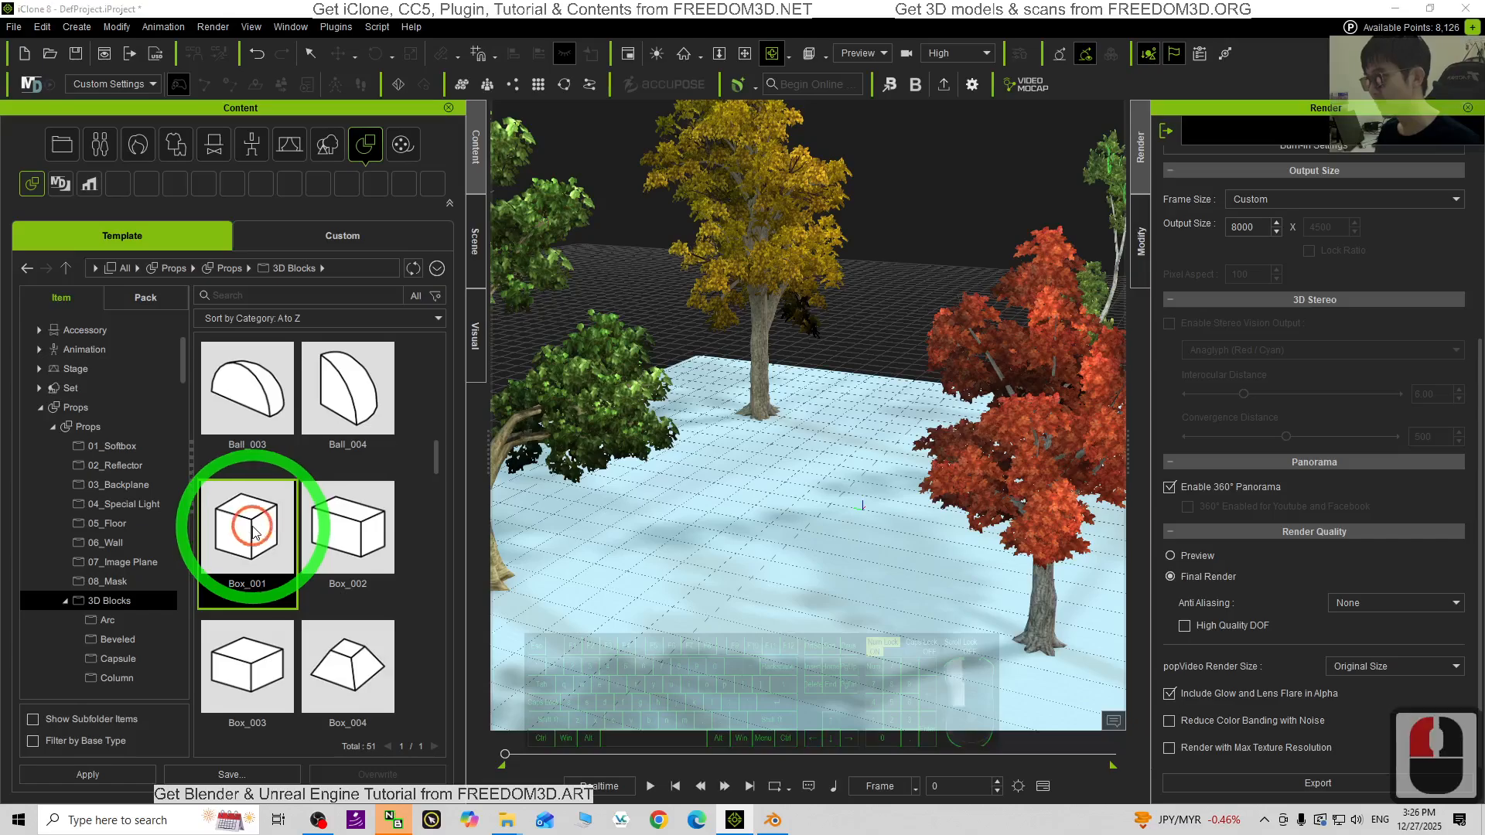
pyautogui.moveTo(253, 534); pyautogui.dragTo(884, 508)
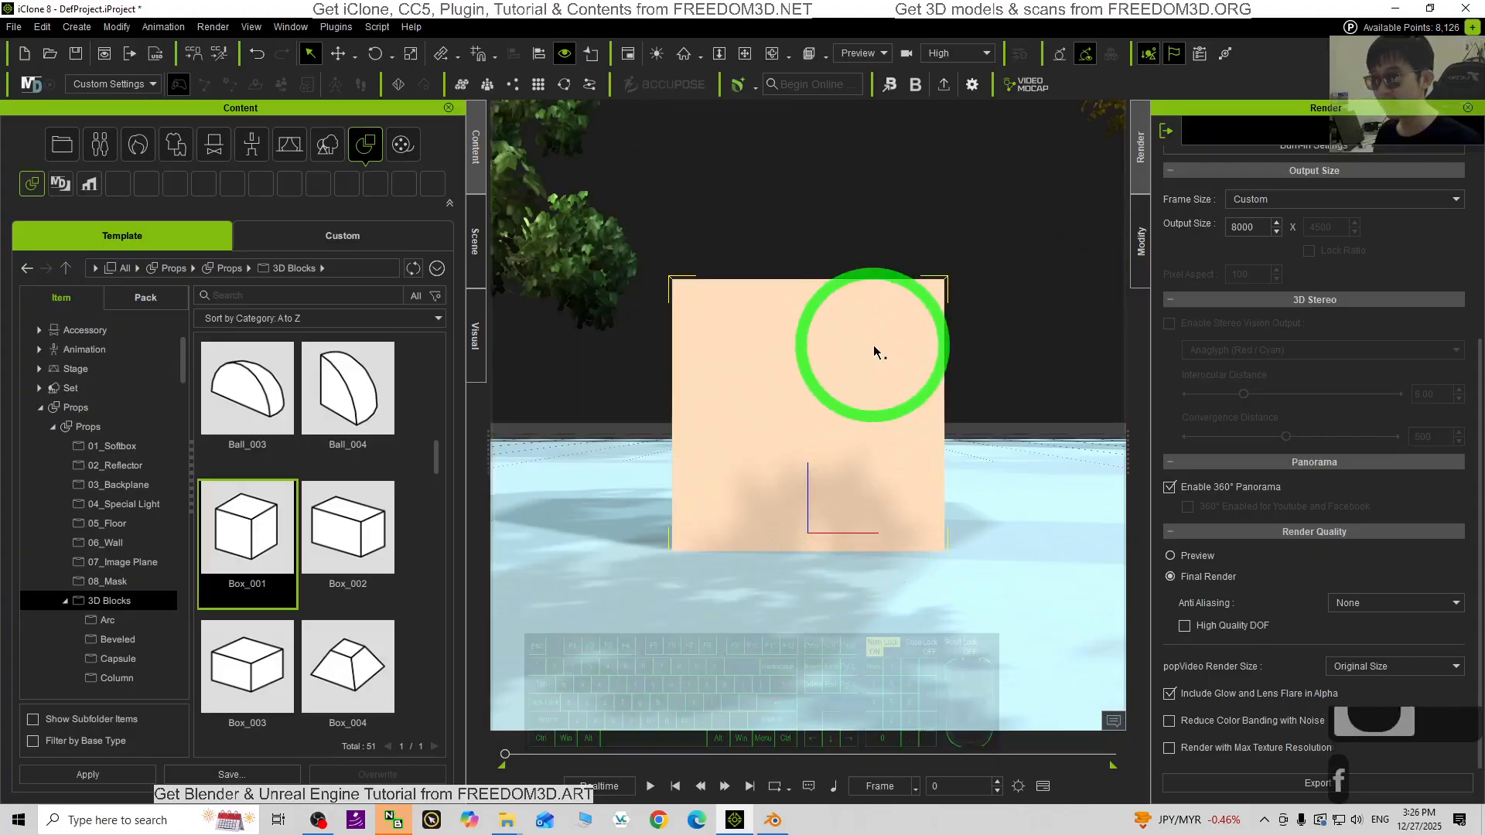
# - Set Box_001 as a dummy prop and bring up the Render Image settings
pyautogui.click(1140, 241)
pyautogui.click(1170, 222)
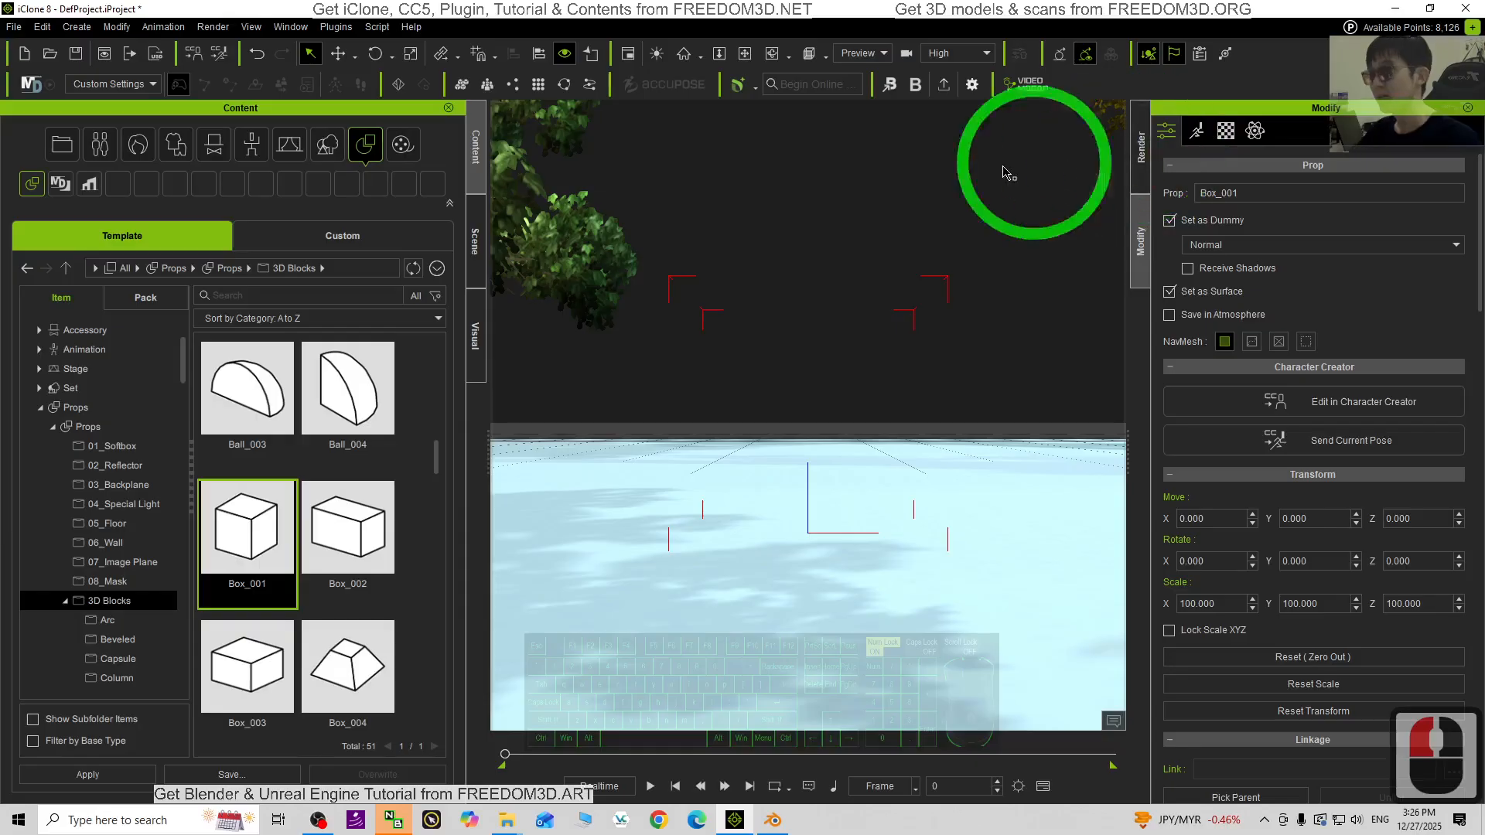
pyautogui.click(212, 25)
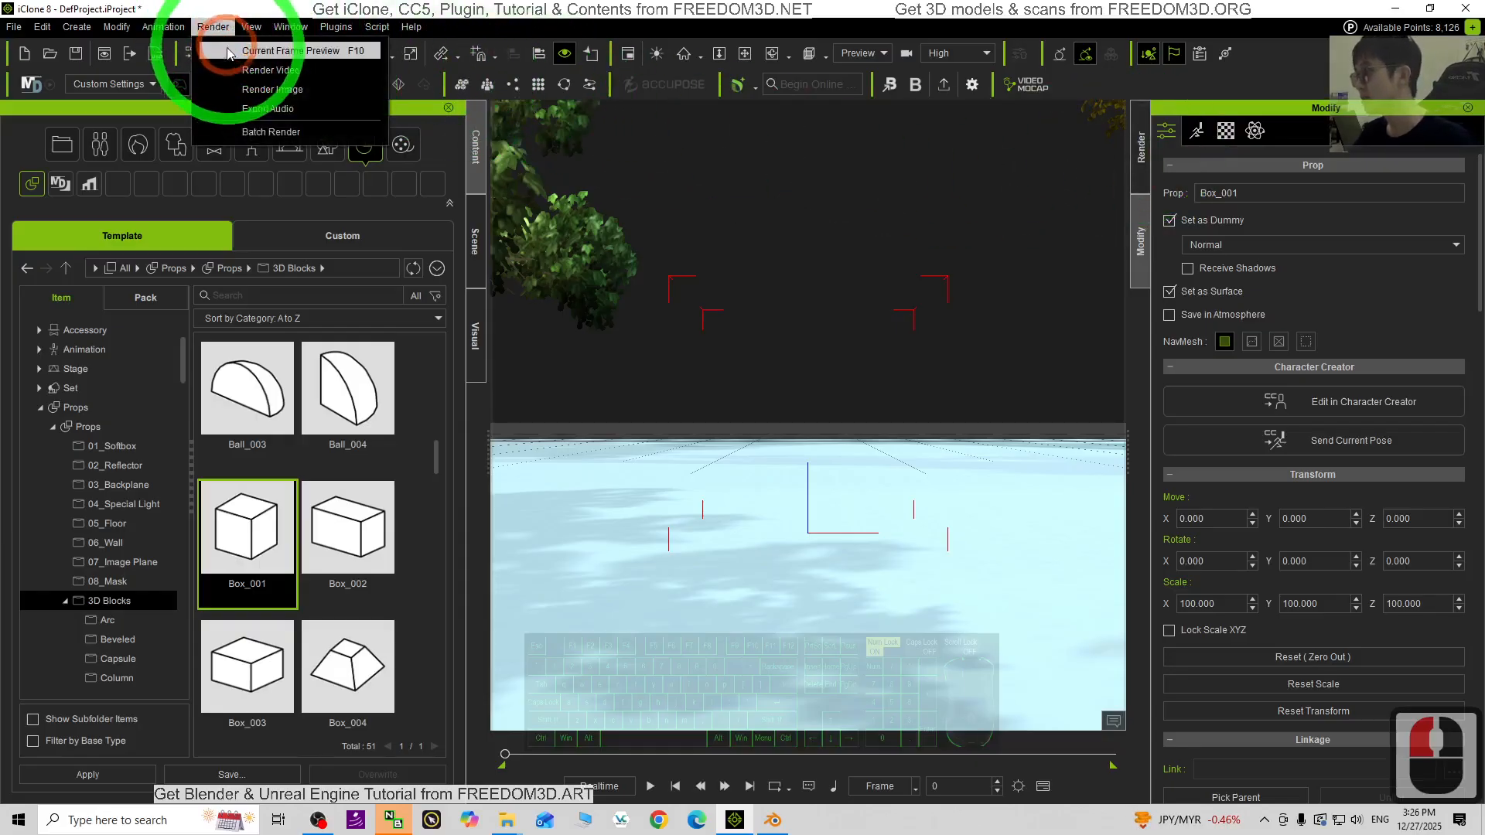
pyautogui.click(272, 90)
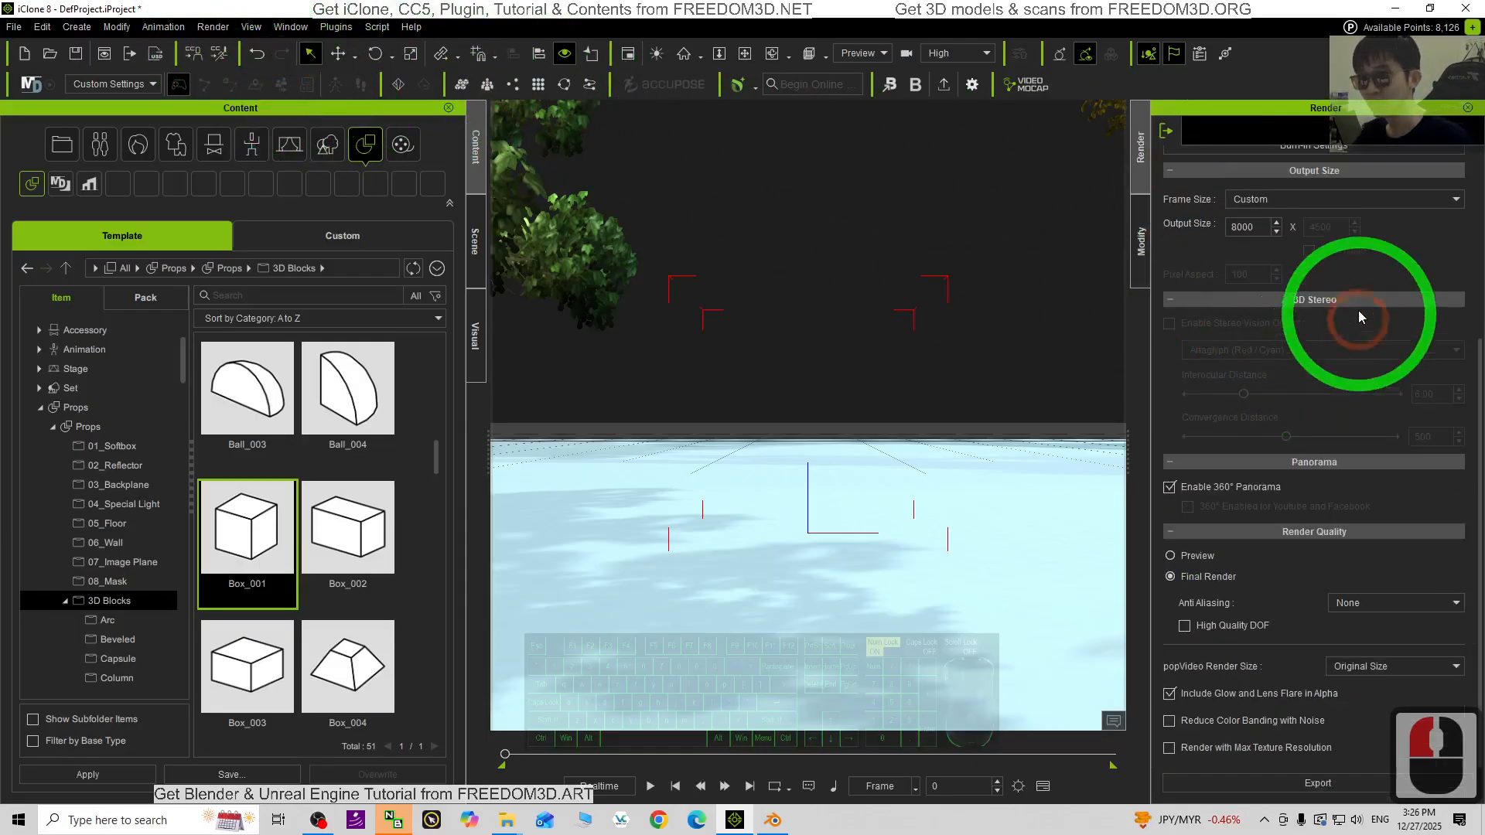
# - Re-enable 360° Panorama for the 8000 × 4000 PNG render
pyautogui.scroll(-3, 1327, 371)
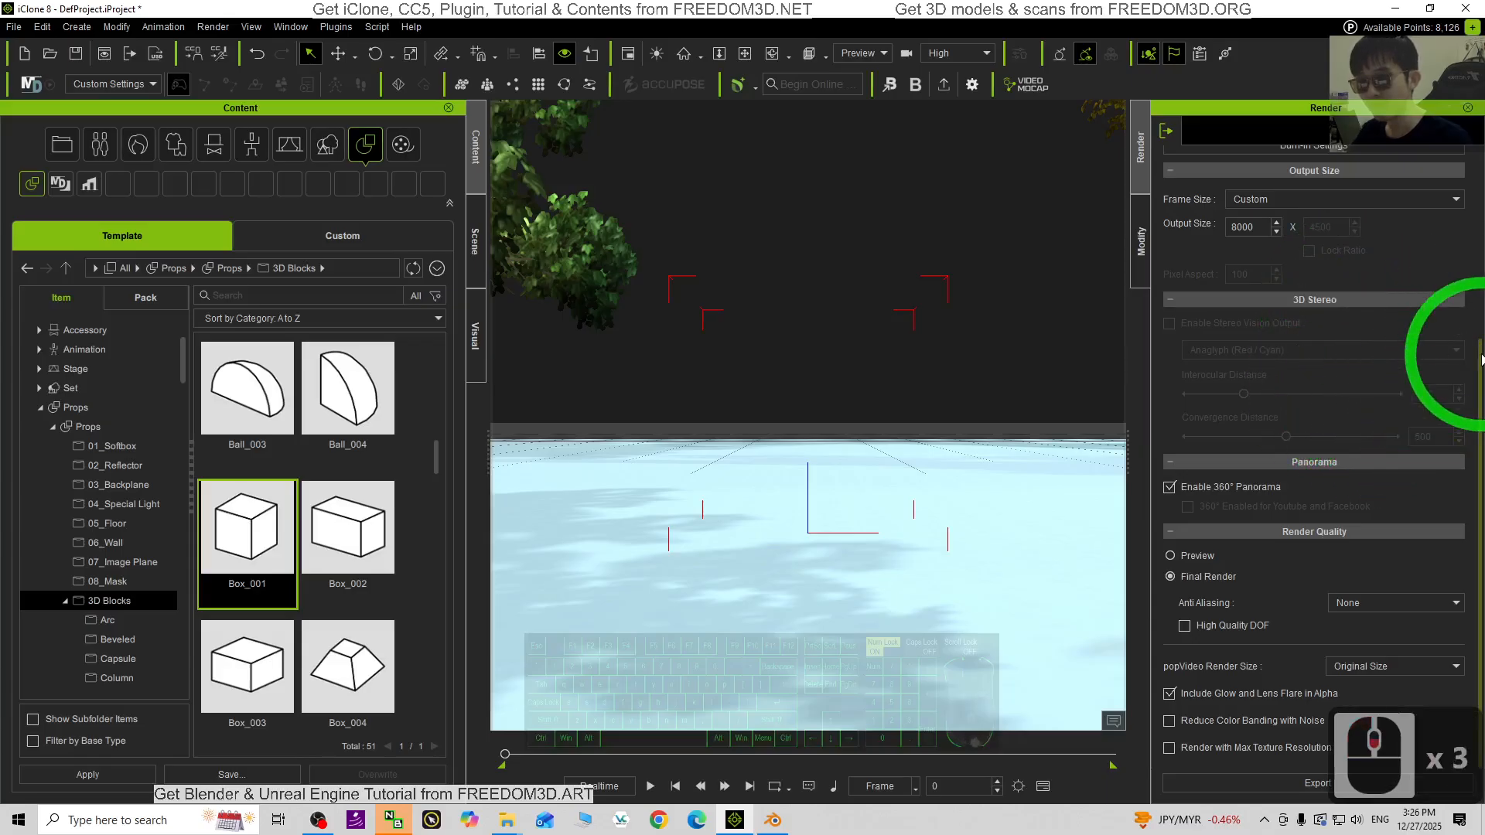
pyautogui.moveTo(1481, 429); pyautogui.dragTo(1480, 159)
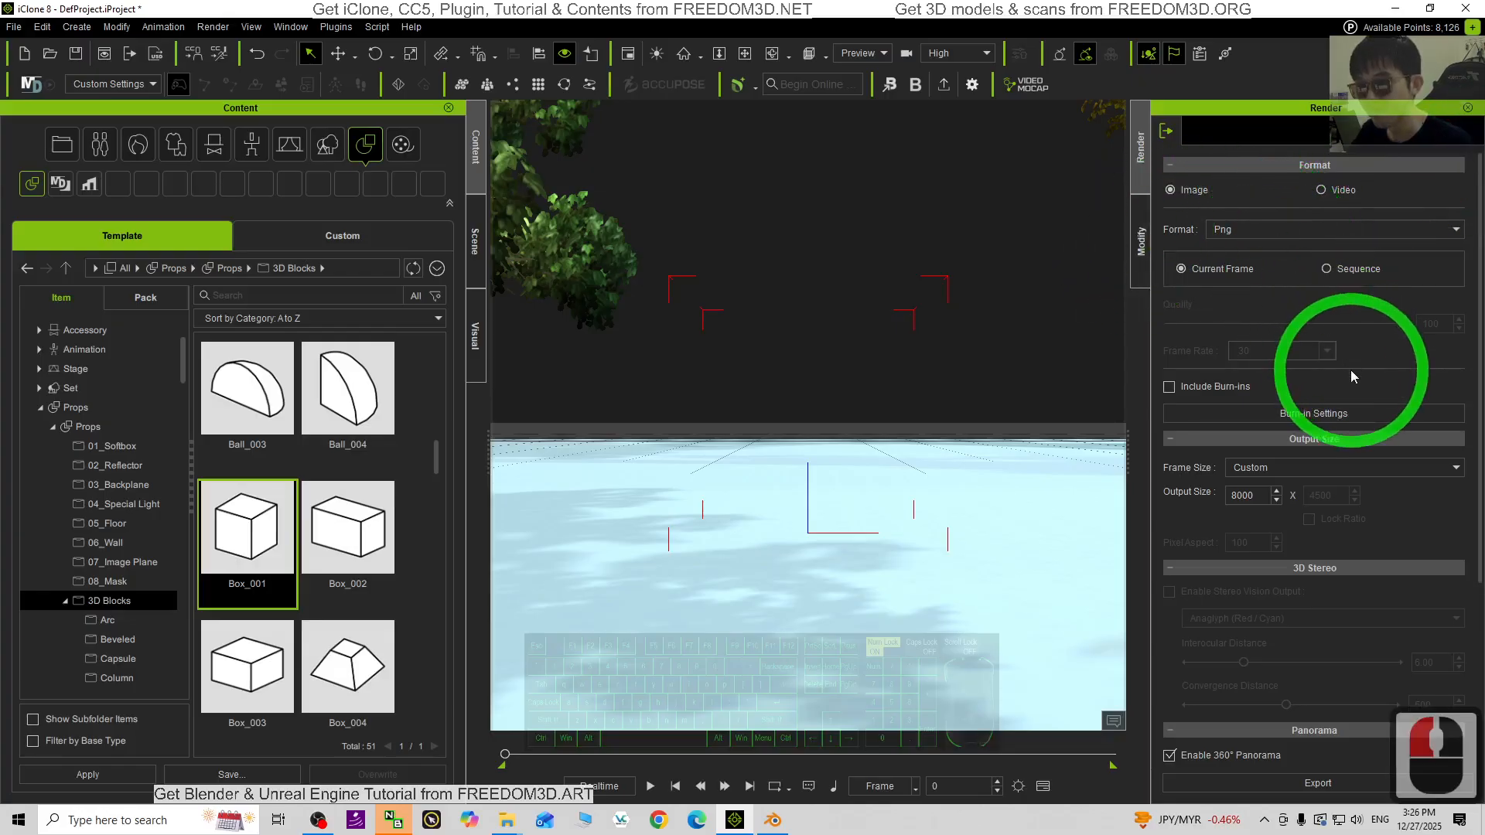
pyautogui.scroll(-1, 1358, 382)
pyautogui.scroll(-2, 1358, 383)
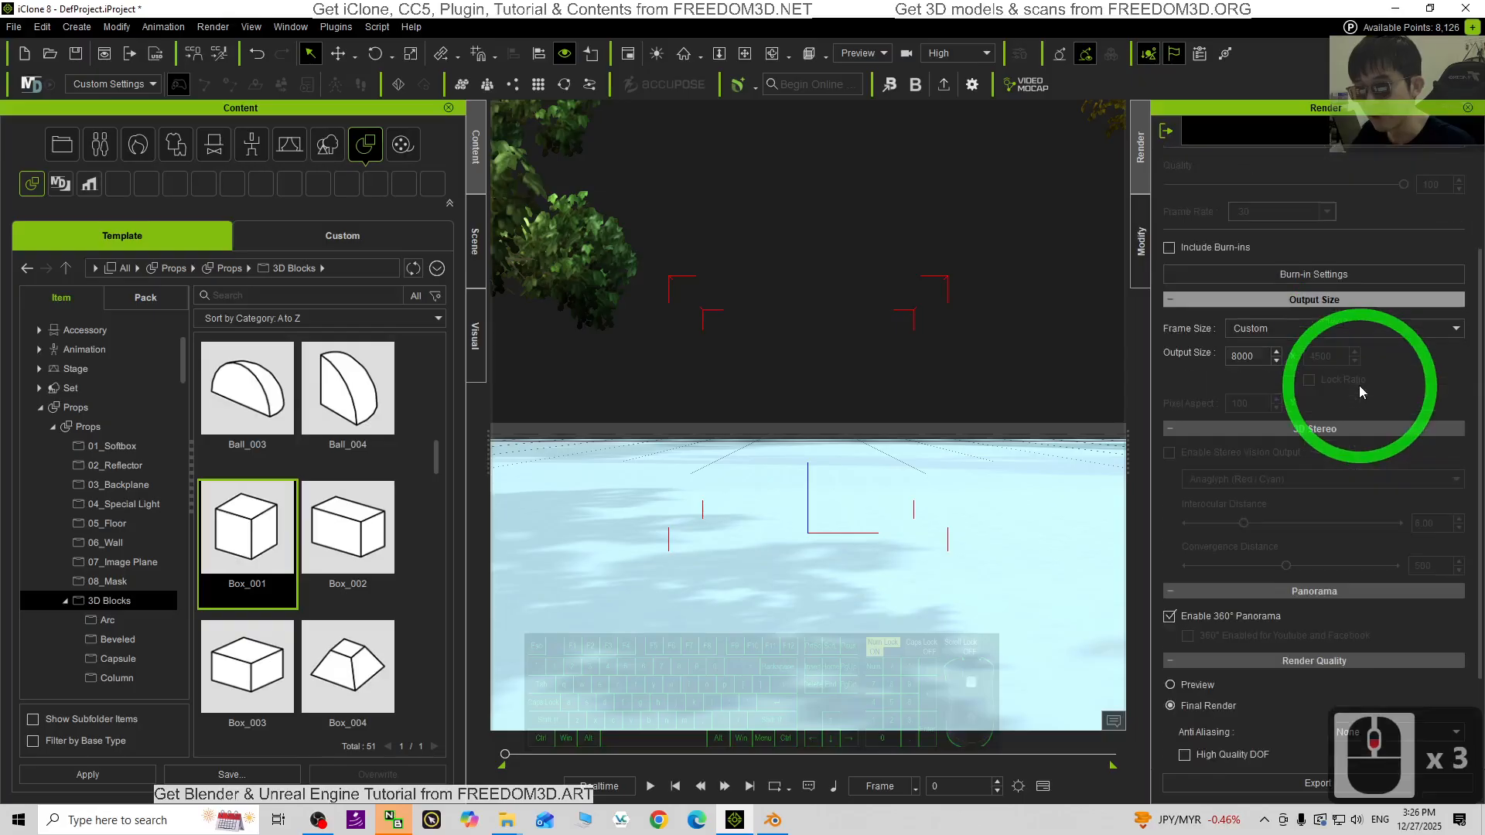
pyautogui.click(1170, 617)
pyautogui.click(1170, 617)
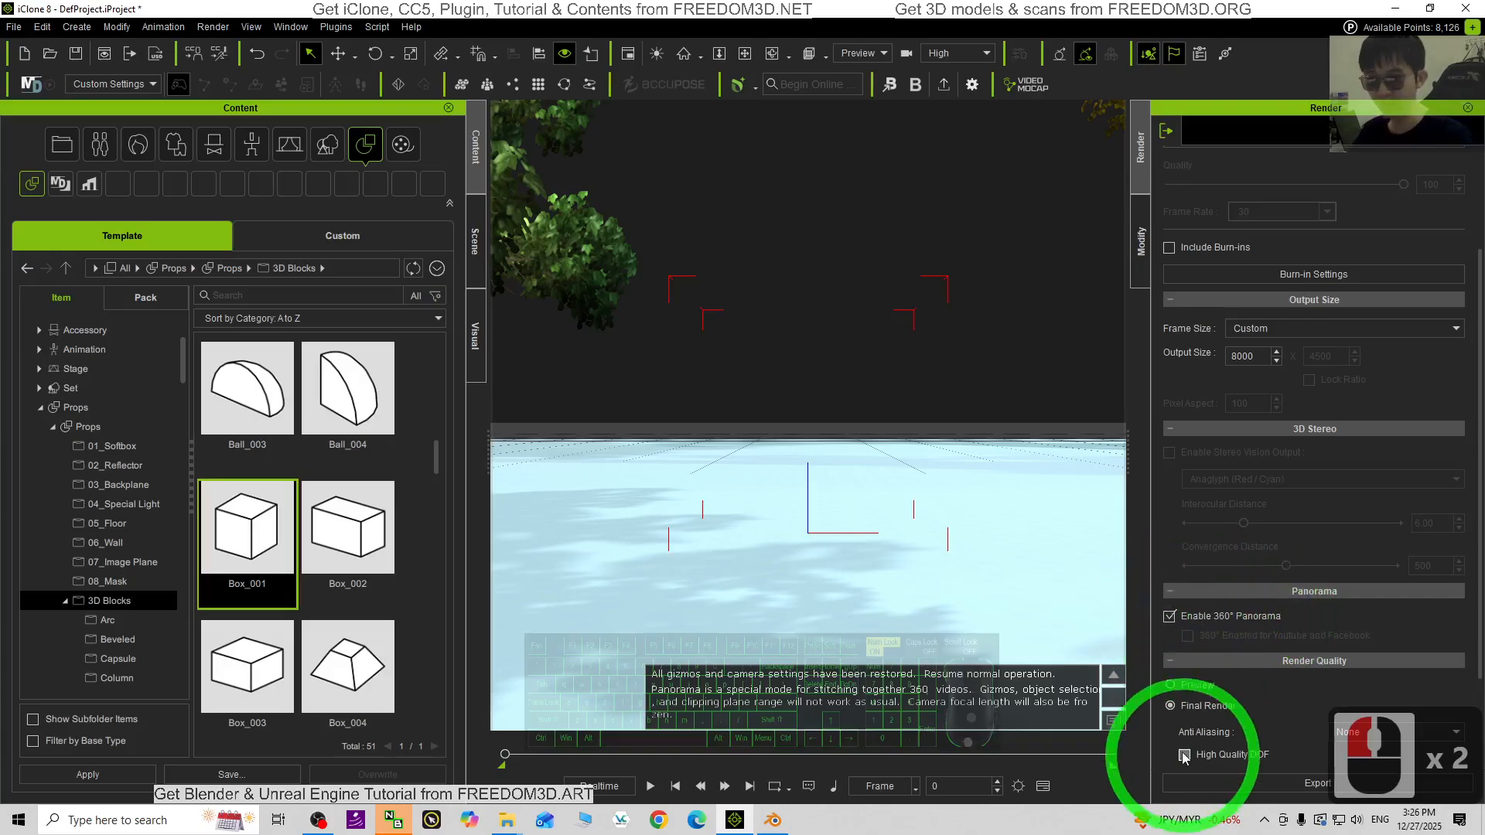
# - Render the panorama to the Desktop as 'panorama texture.png'
pyautogui.click(1251, 784)
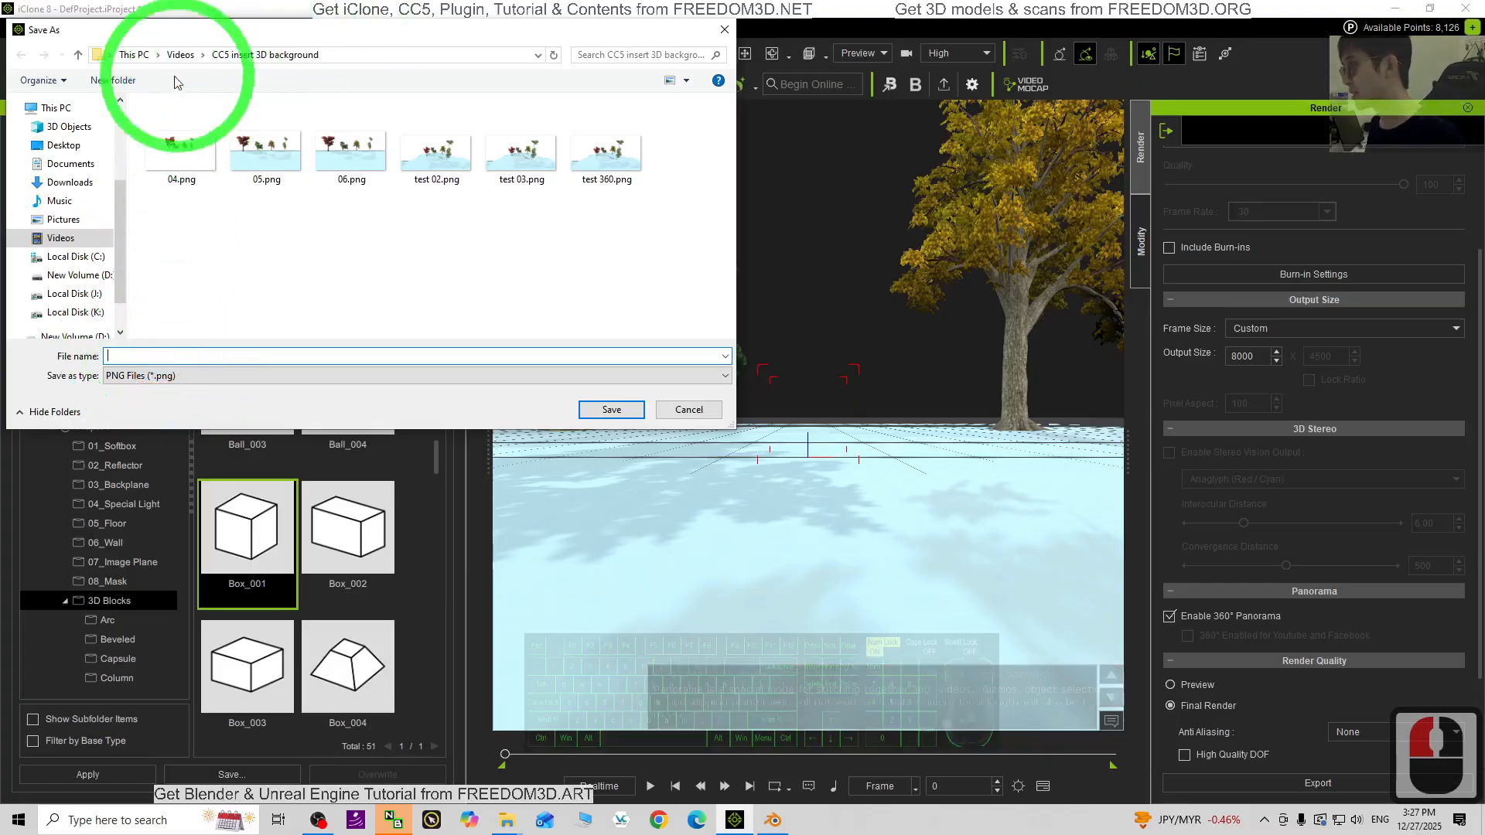
pyautogui.click(64, 148)
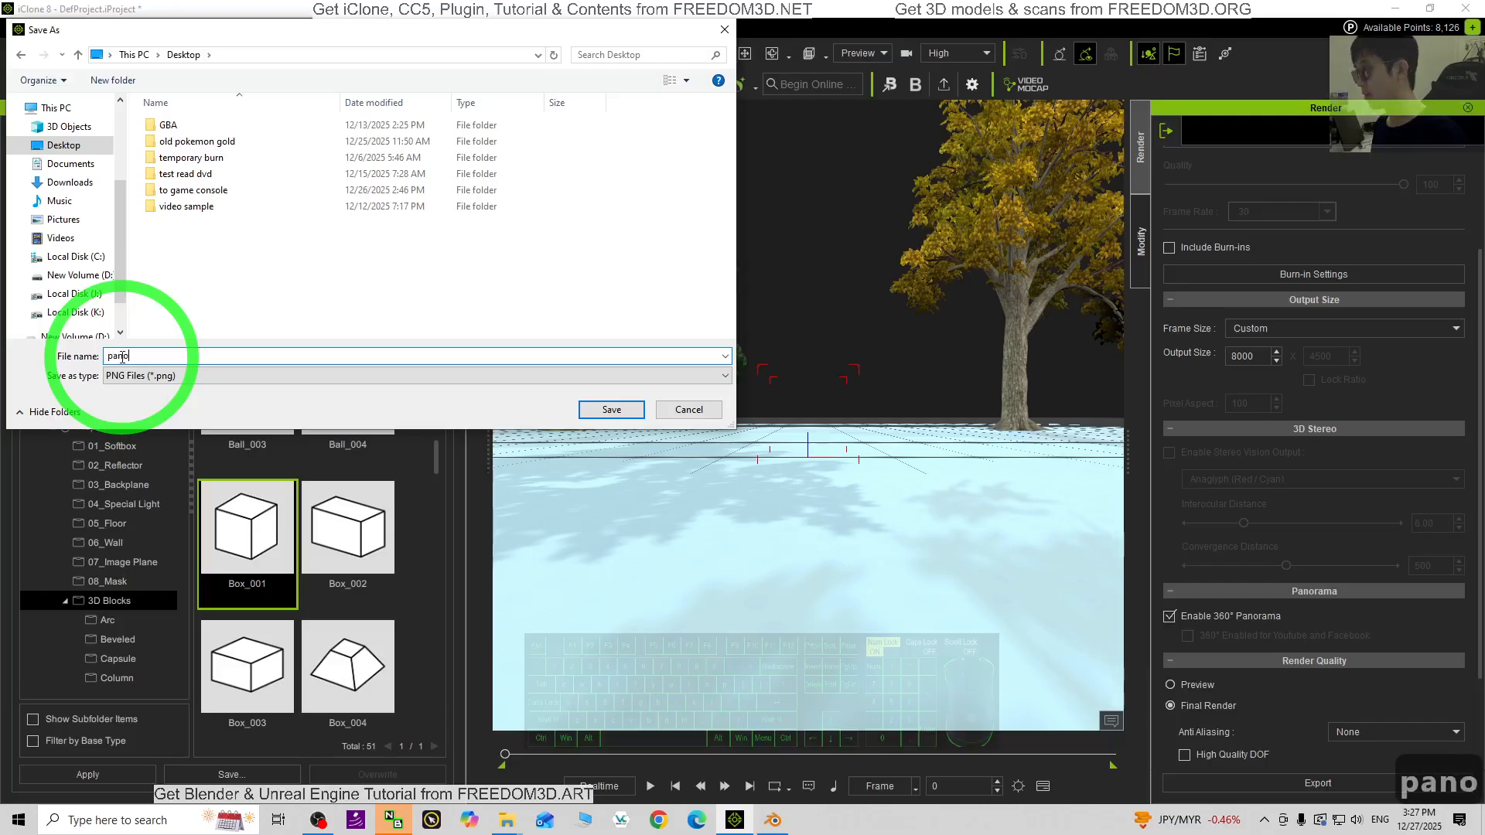
pyautogui.write('t')
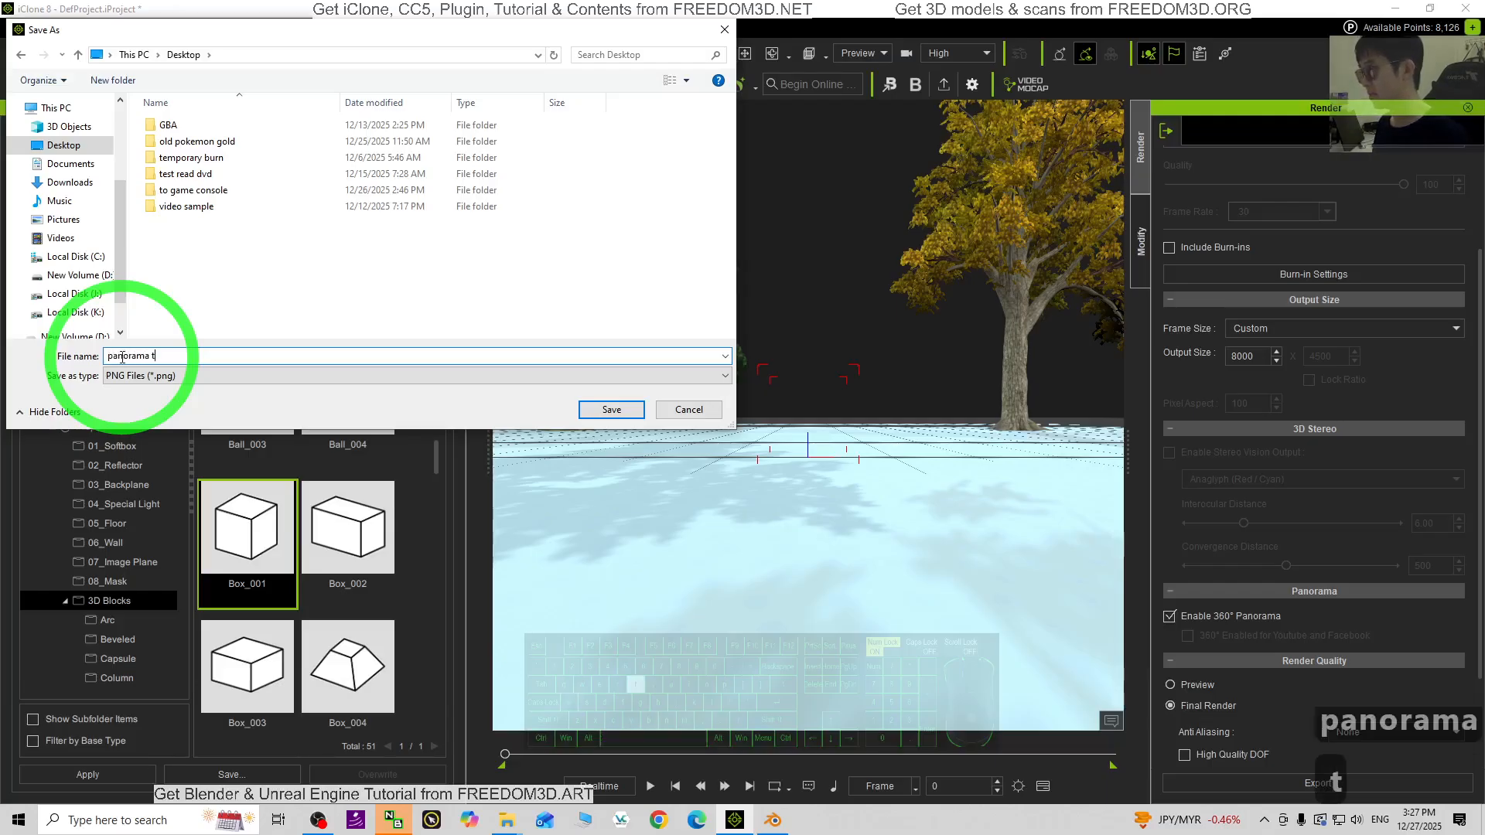
pyautogui.write('exture')
pyautogui.press('Return')
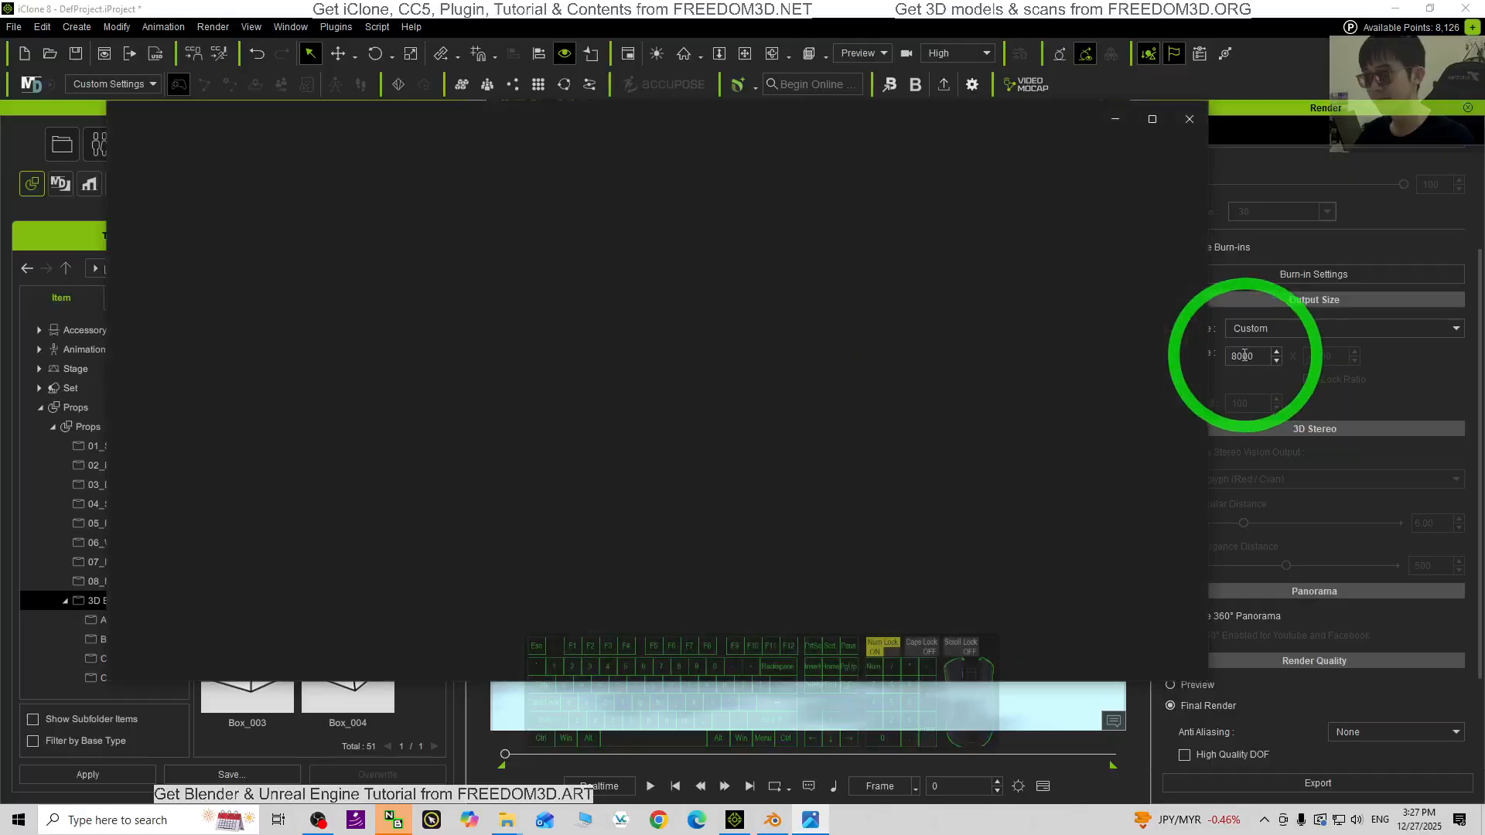
# - Inspect the rendered panorama enlarged in the image viewer, then close it
pyautogui.click(1147, 121)
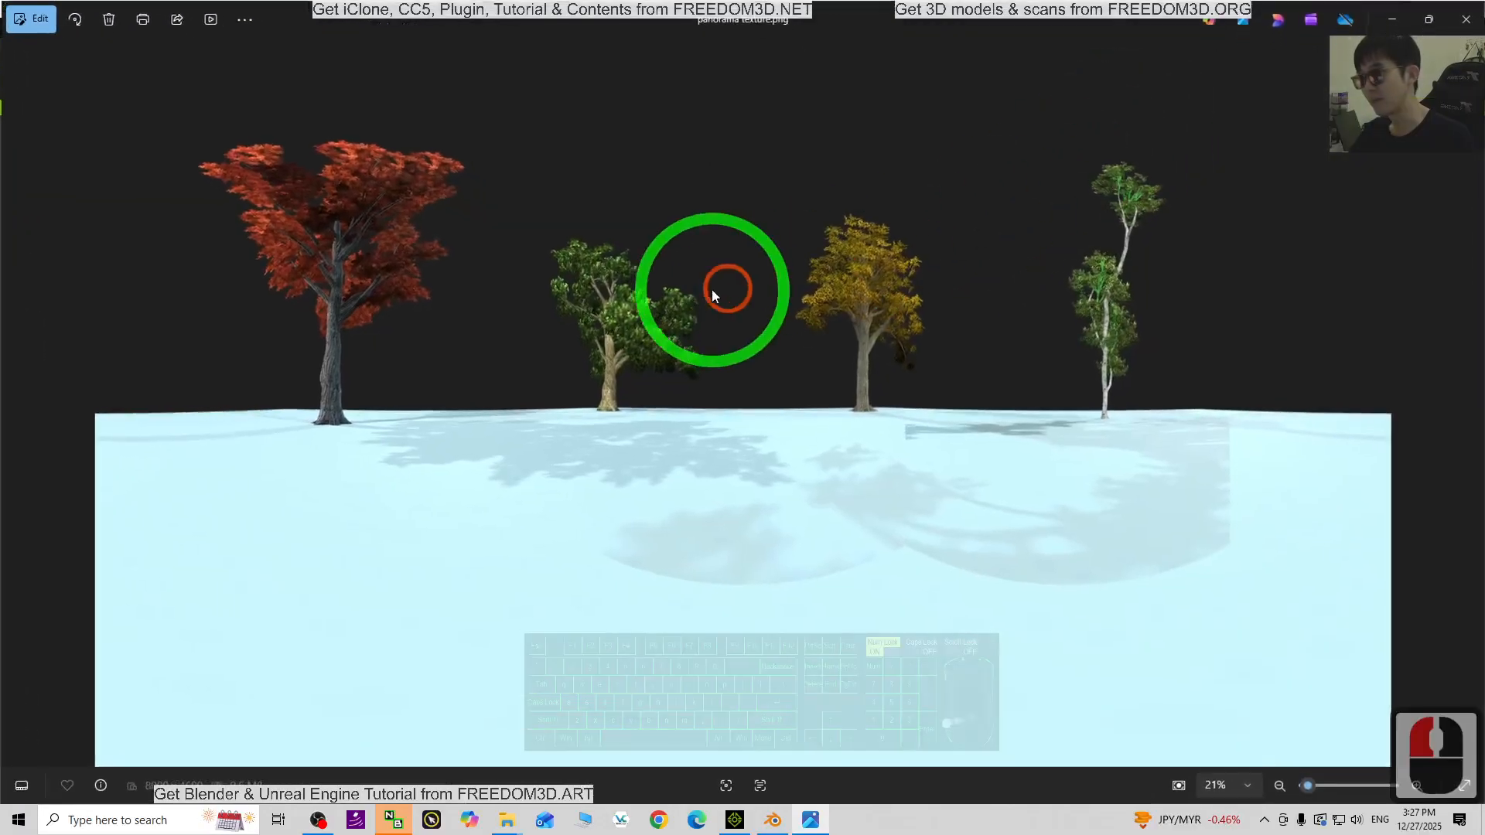
pyautogui.click(771, 352)
pyautogui.scroll(-14, 772, 354)
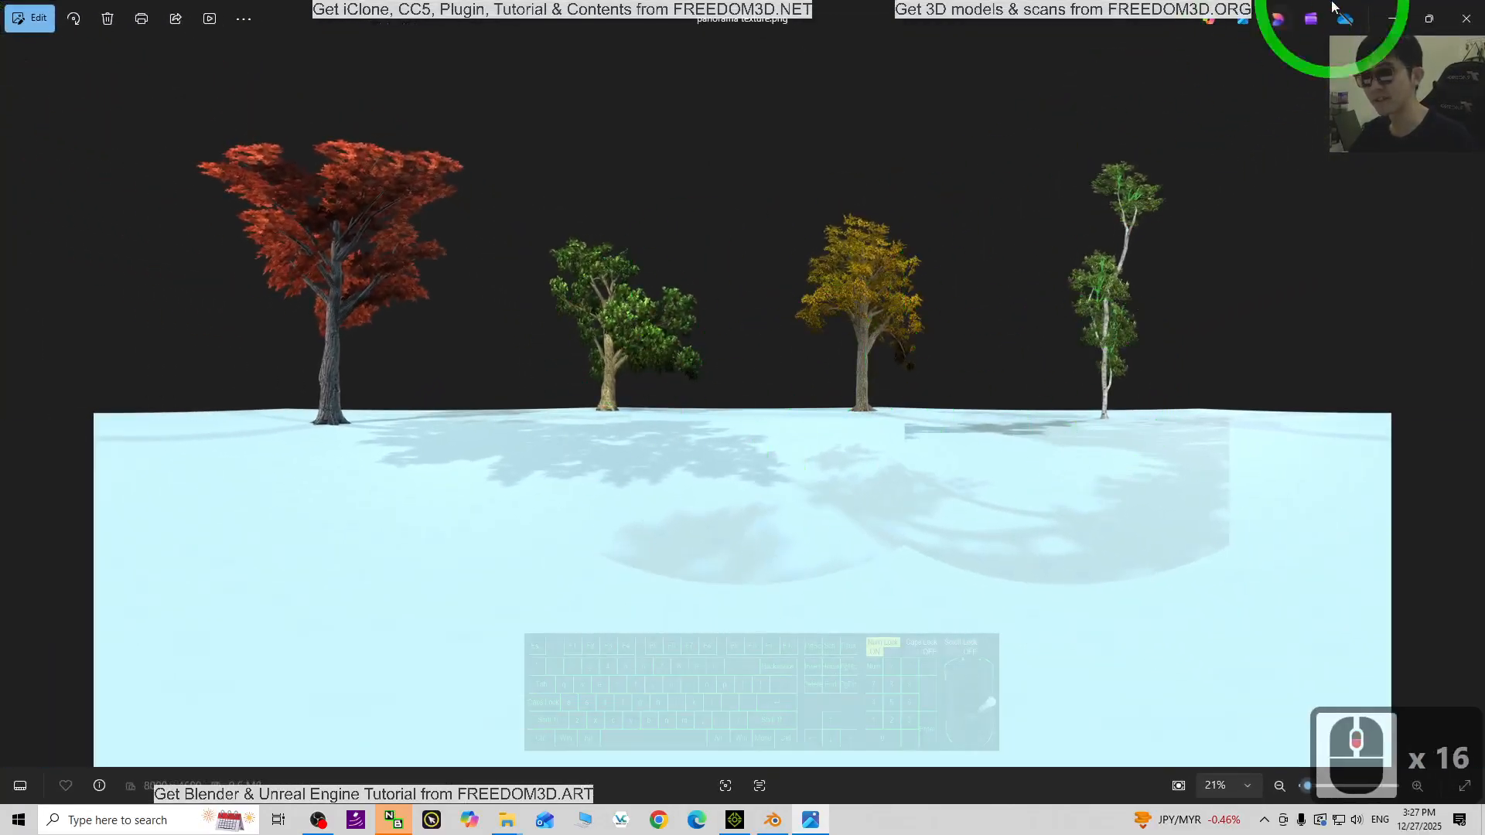
pyautogui.click(1463, 14)
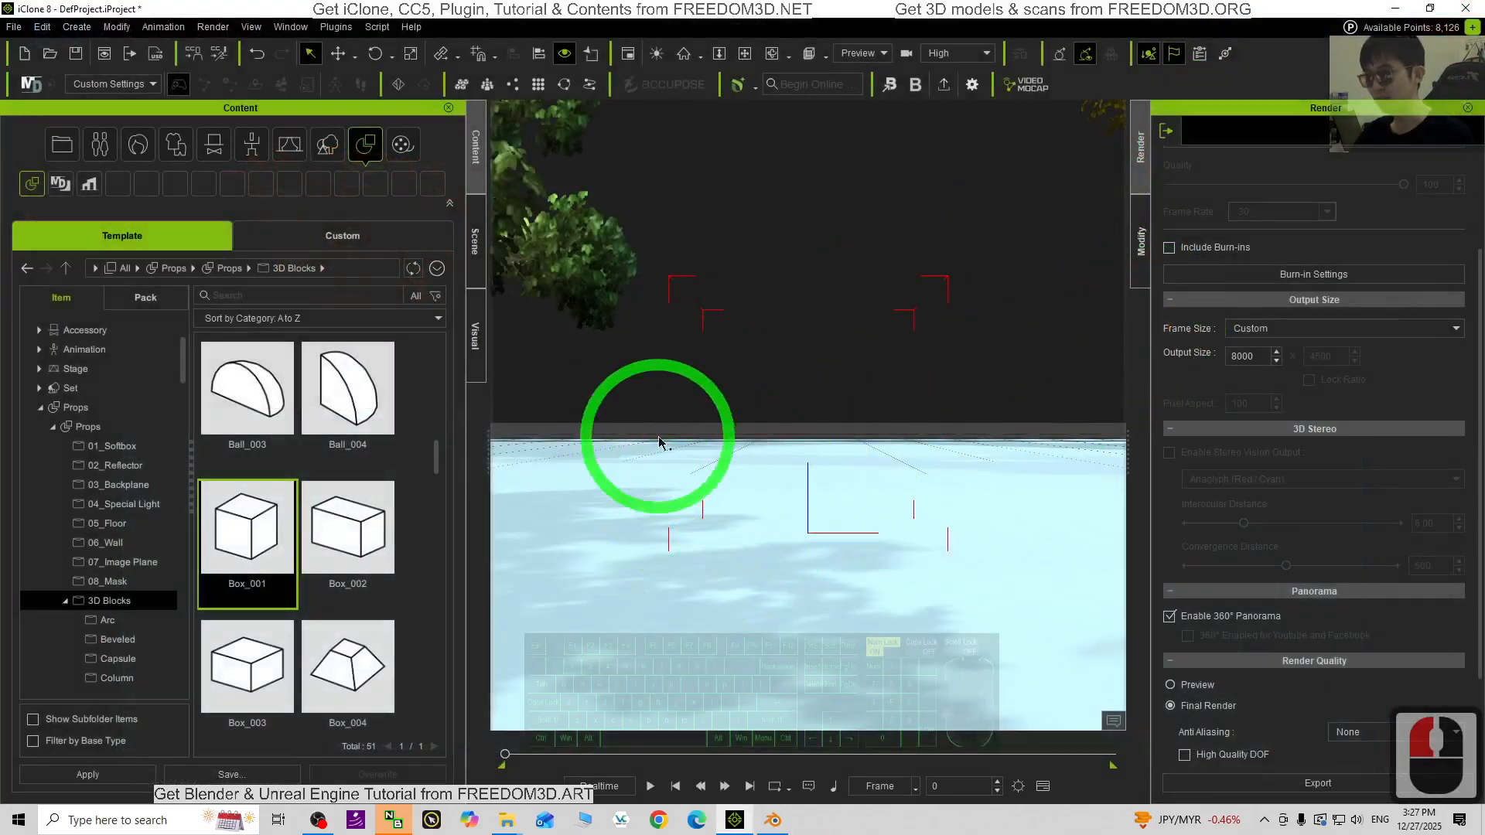
# - Zoom and orbit the camera to look down on the trees, then minimize iClone
pyautogui.scroll(8, 696, 391)
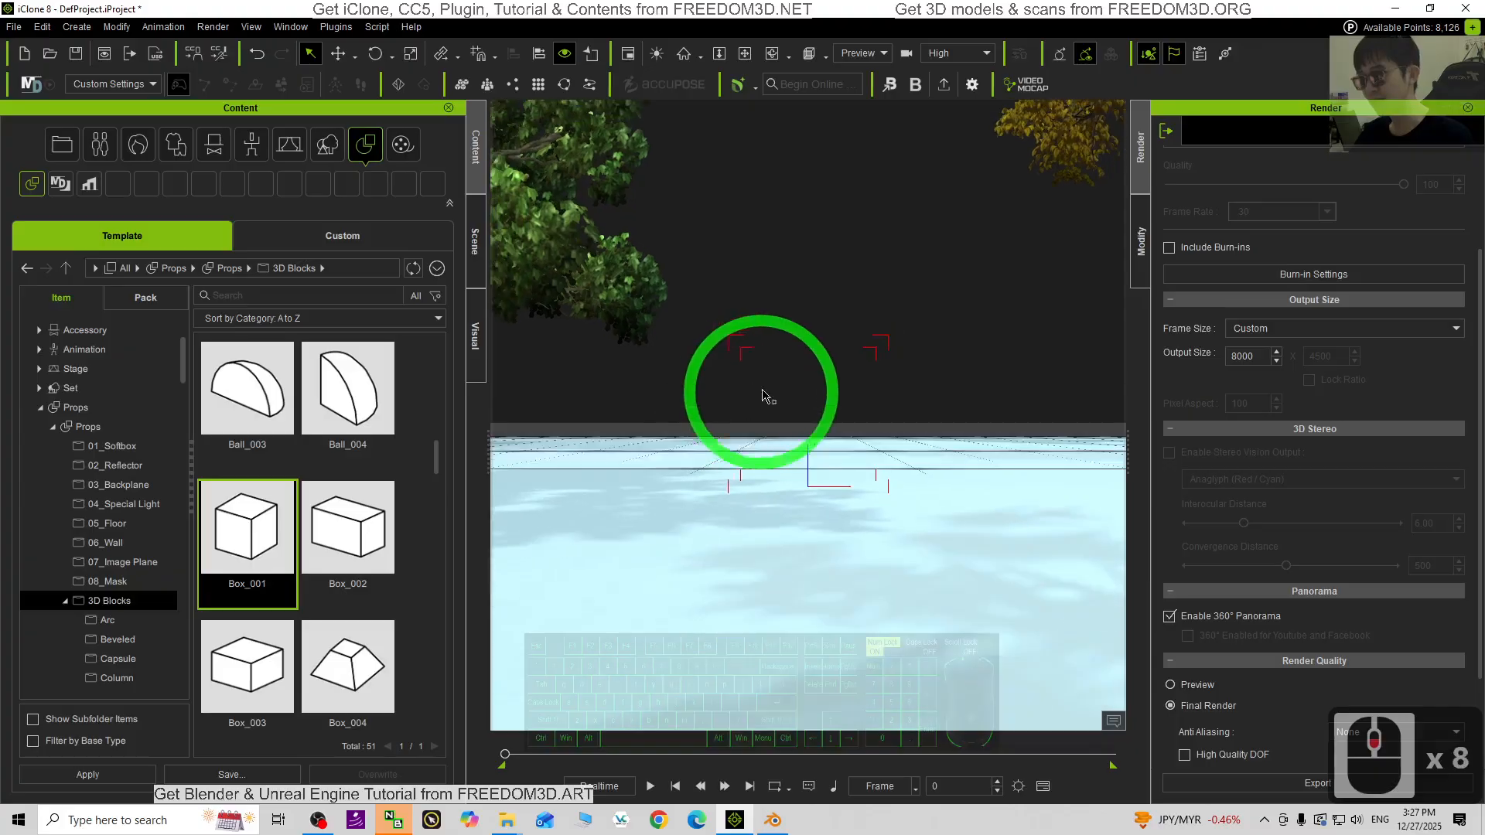
pyautogui.scroll(3, 858, 376)
pyautogui.press('x')
pyautogui.press('c')
pyautogui.moveTo(950, 370); pyautogui.dragTo(598, 417)
pyautogui.press('c')
pyautogui.moveTo(851, 288); pyautogui.dragTo(709, 396)
pyautogui.scroll(-8, 779, 417)
pyautogui.keyDown('shift'); pyautogui.scroll(-2, 779, 416); pyautogui.keyUp('shift')
pyautogui.press('c')
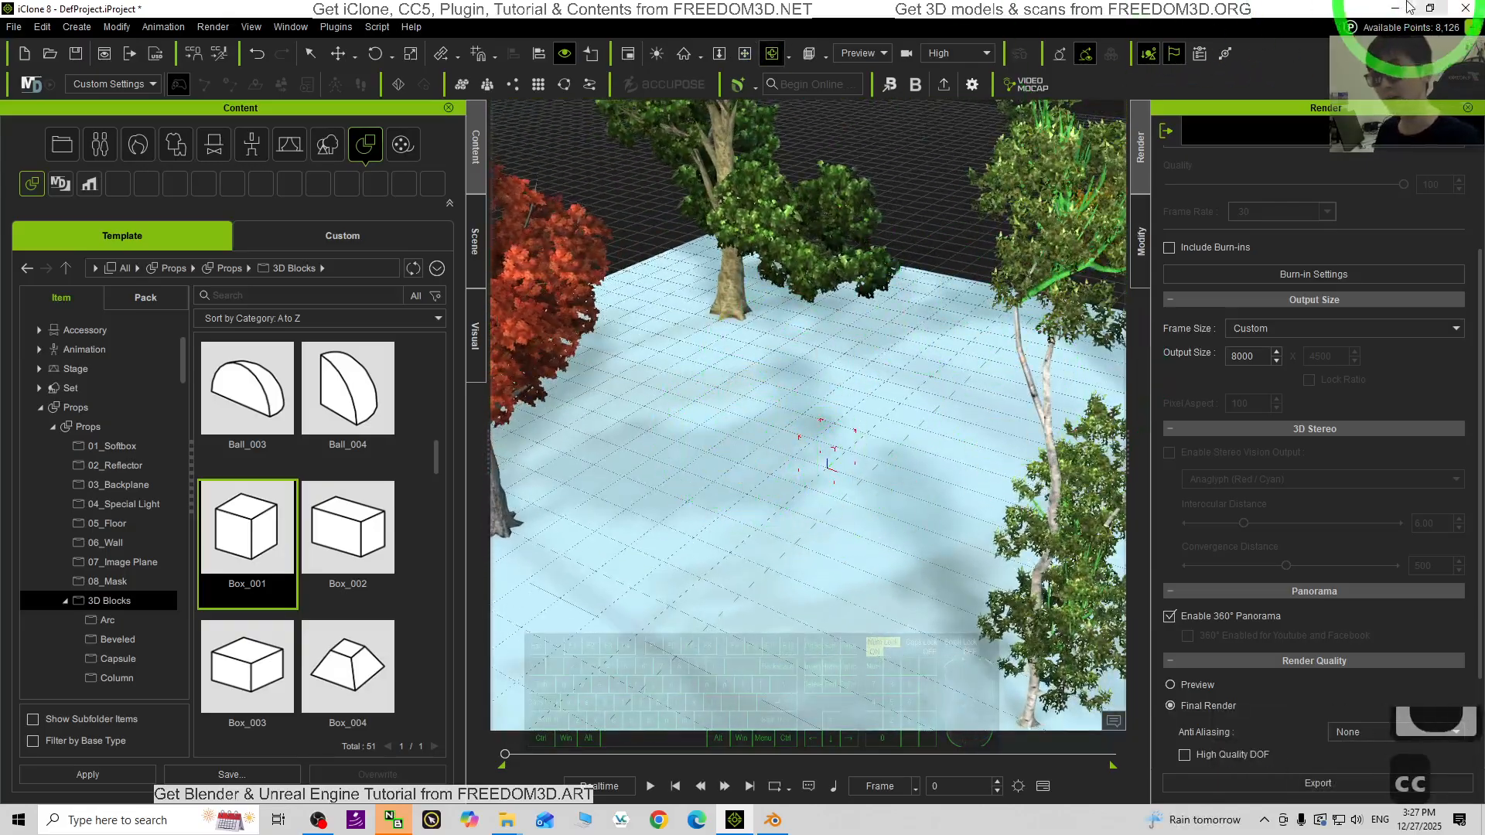
pyautogui.click(1395, 10)
# - Close the This PC and CC5 insert 3D background Explorer windows
pyautogui.click(1394, 10)
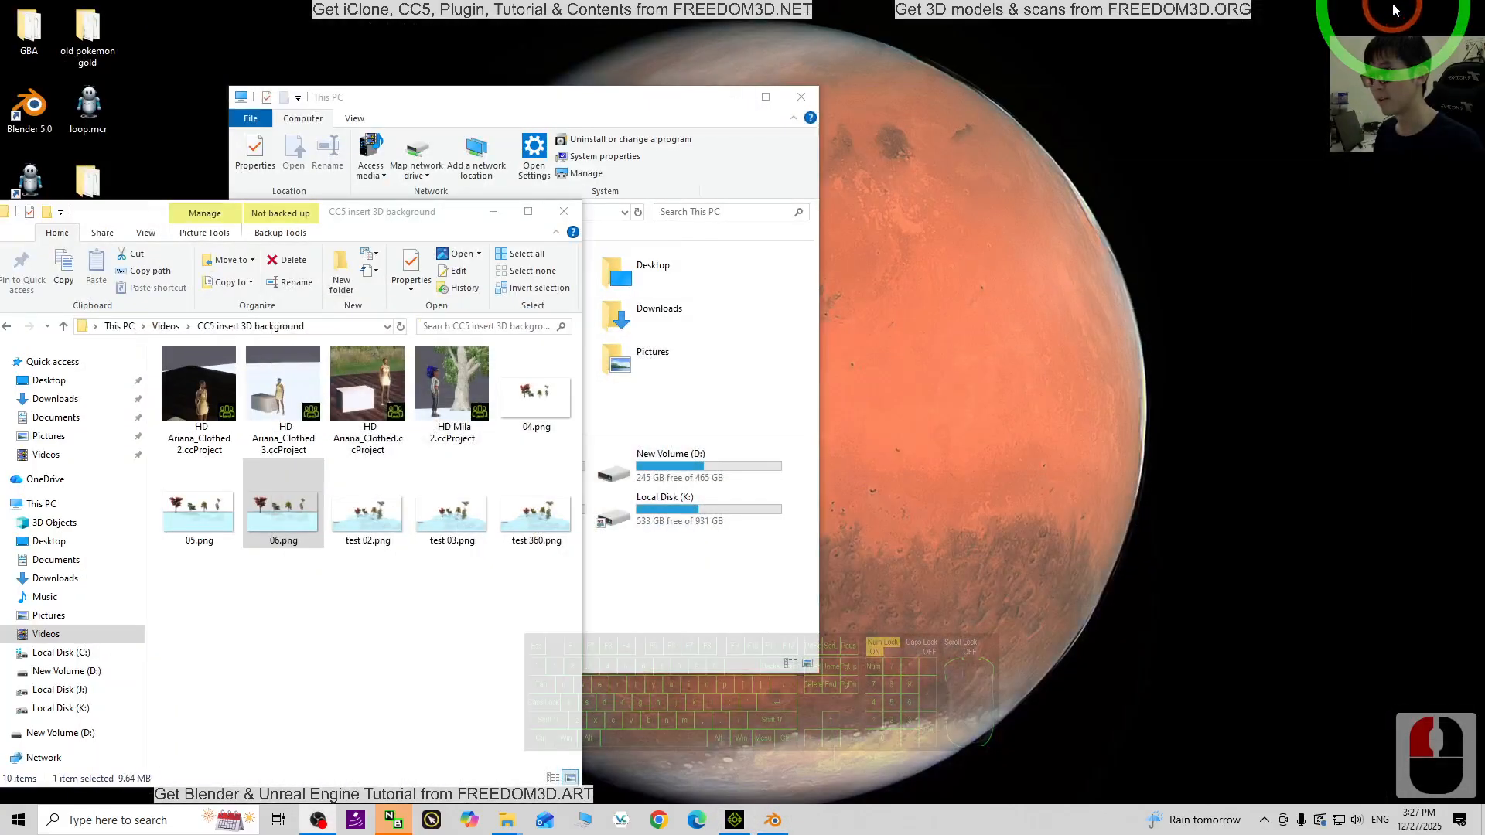
pyautogui.click(576, 207)
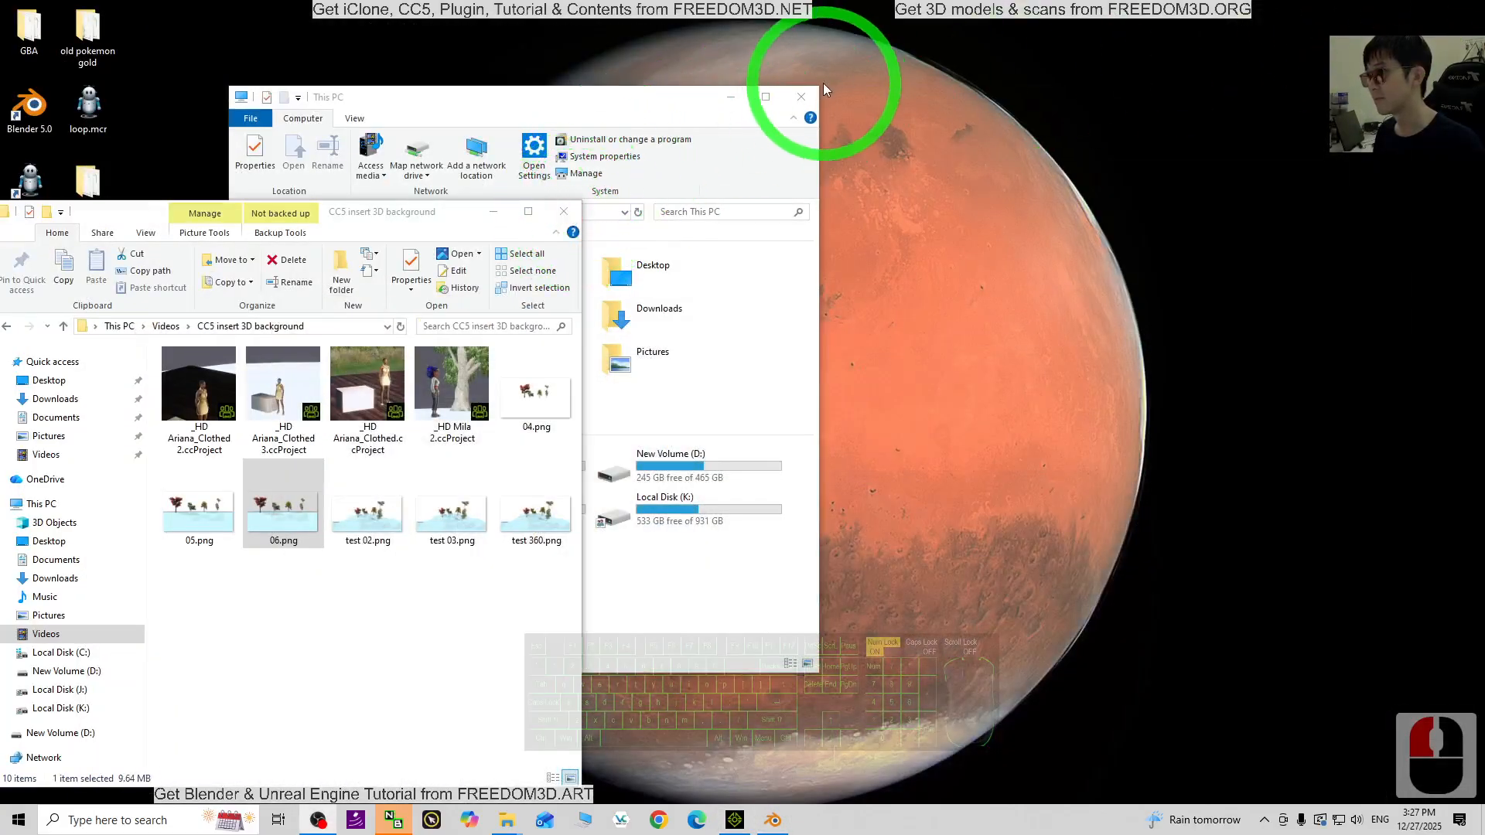
pyautogui.click(802, 97)
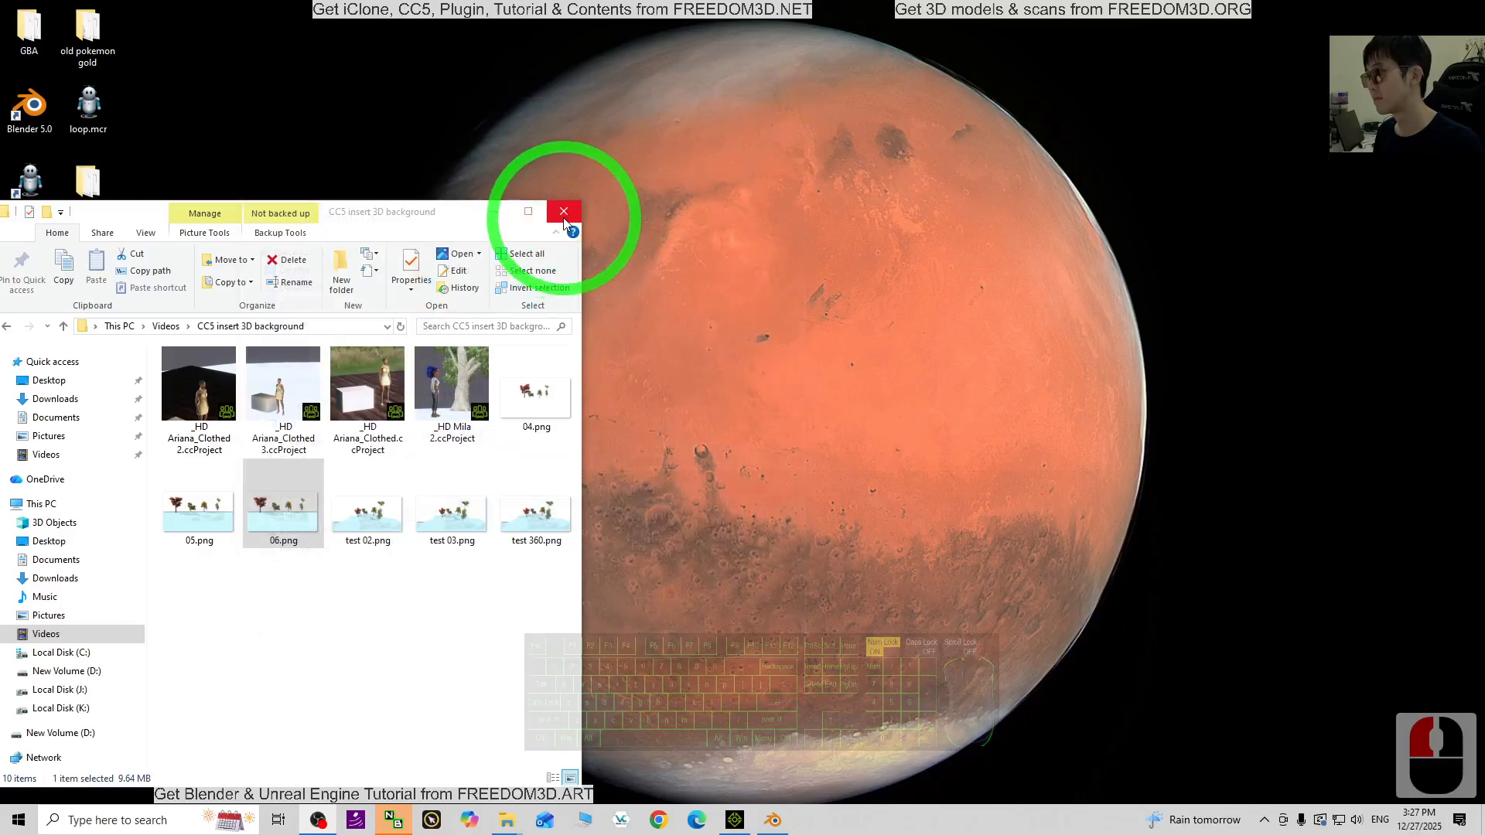
pyautogui.click(564, 221)
# - Preview panorama texture.png from the desktop in Photos, then return to Blender
pyautogui.doubleClick(96, 280)
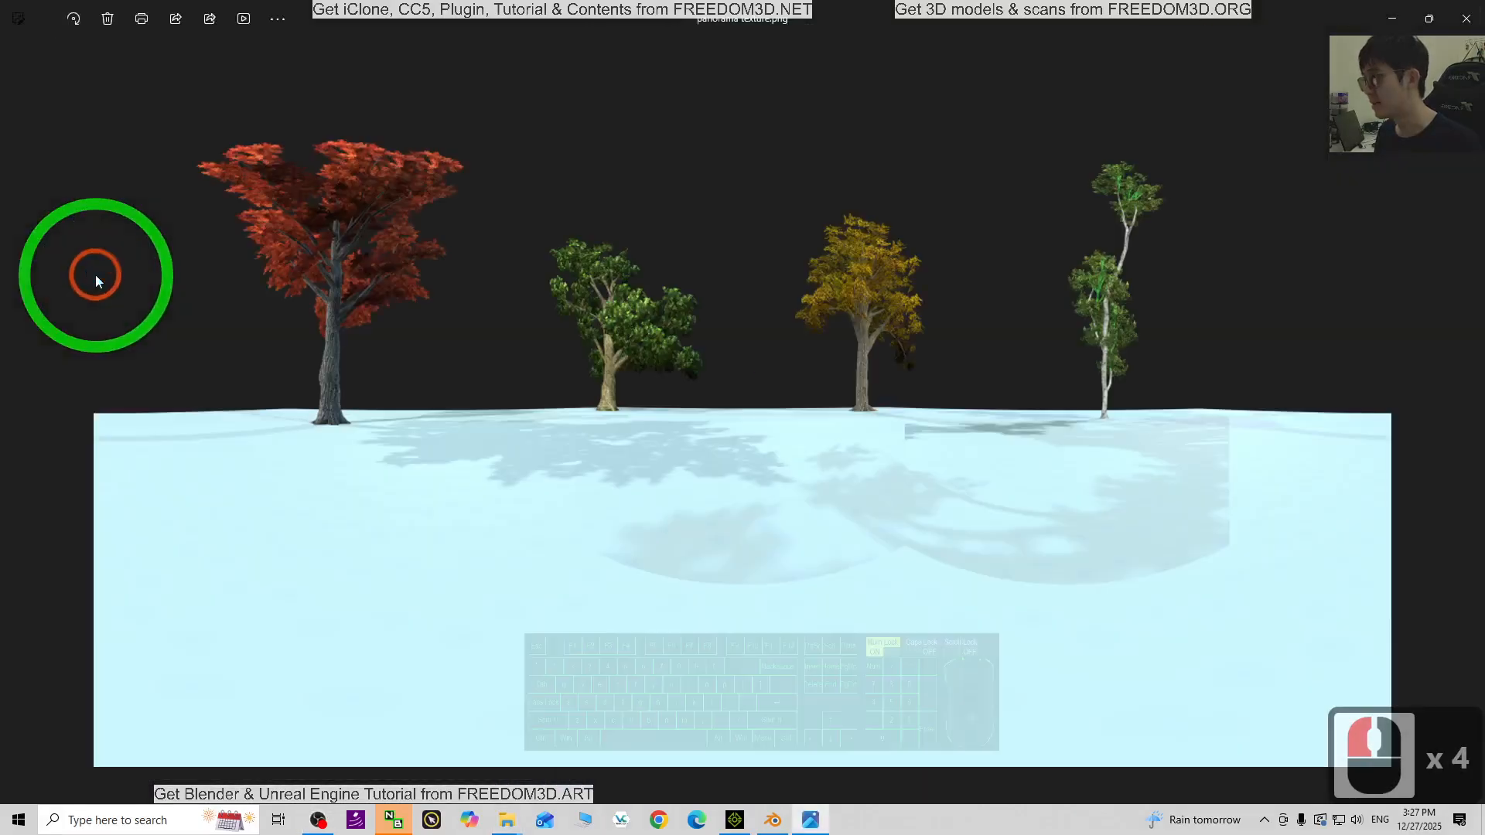
pyautogui.click(1468, 17)
pyautogui.click(772, 820)
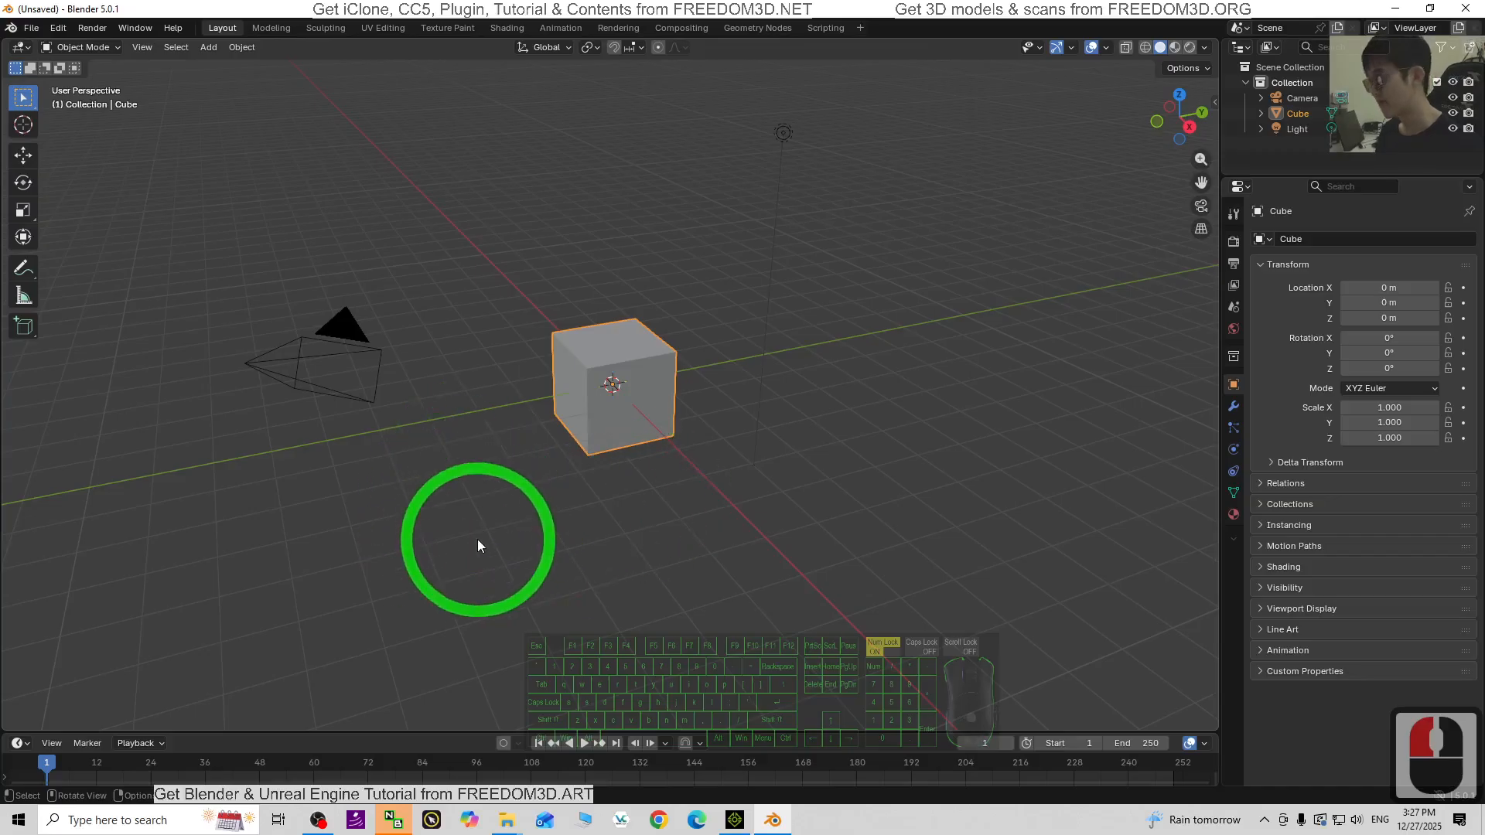
# - Delete the default camera, cube and light and add a UV Sphere at the origin
pyautogui.click(456, 535)
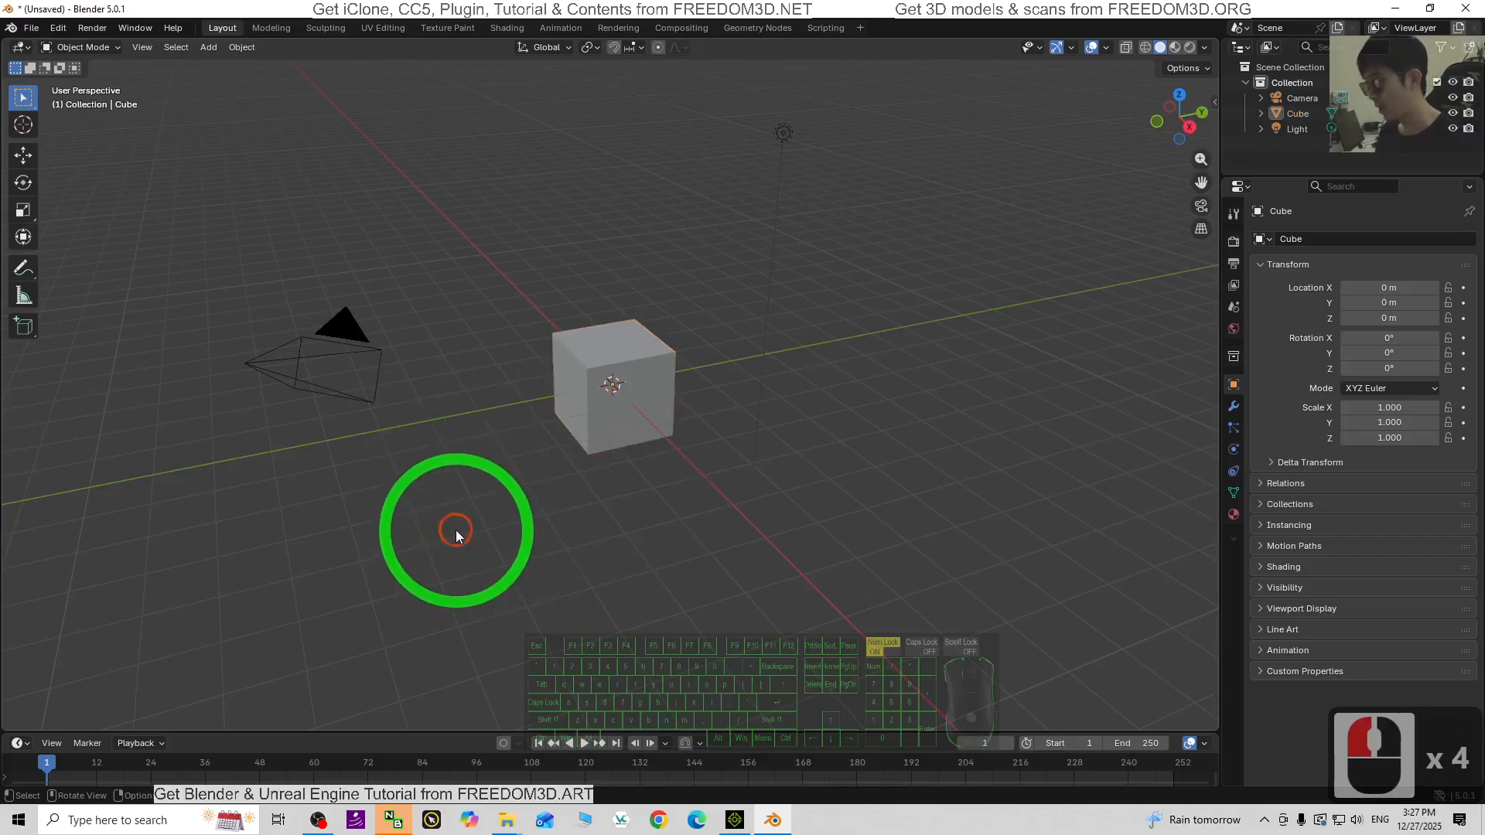
pyautogui.press('a')
pyautogui.press('Delete')
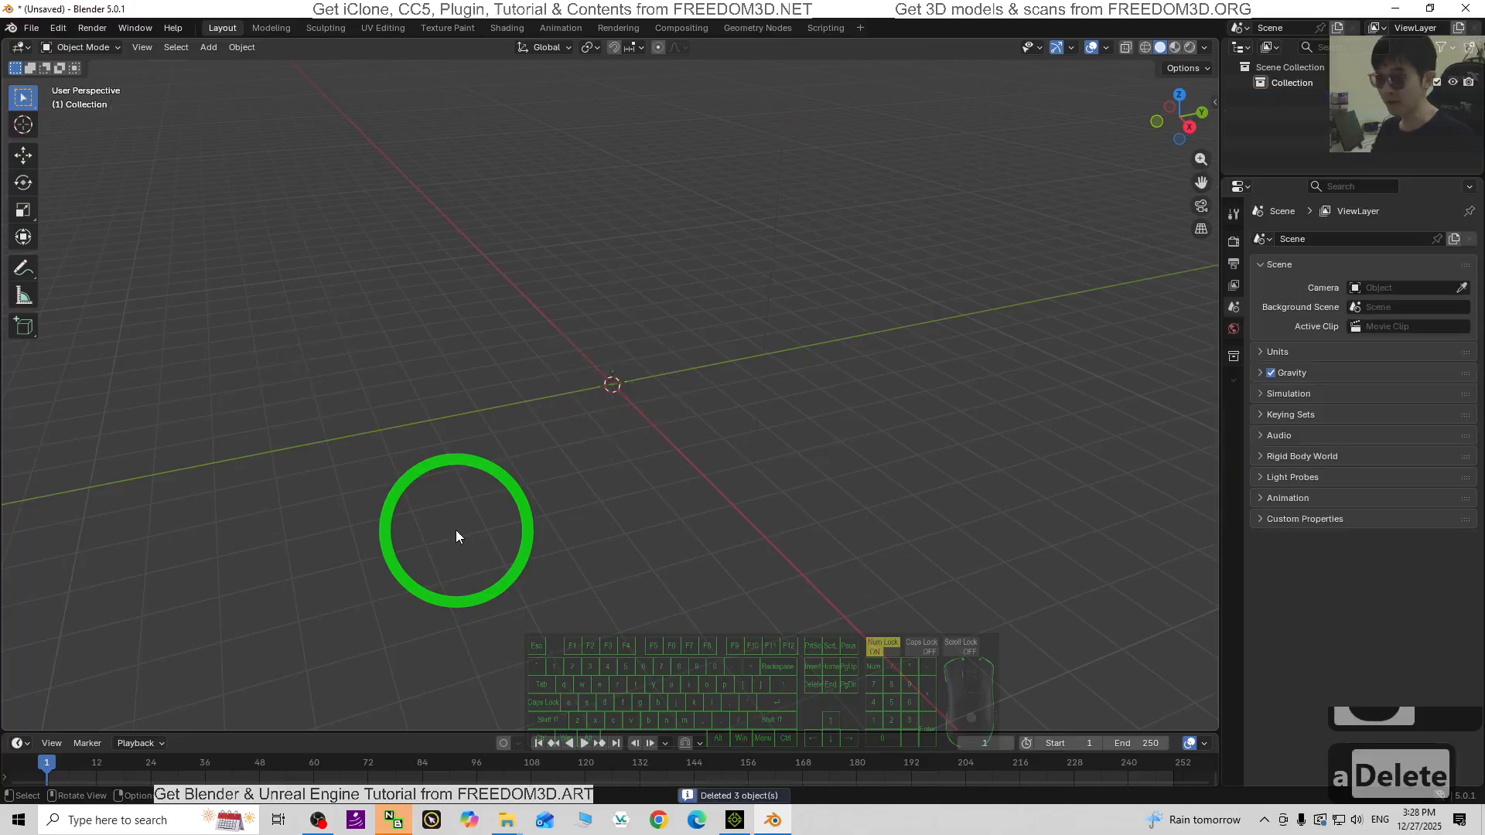
pyautogui.click(208, 47)
pyautogui.click(255, 64)
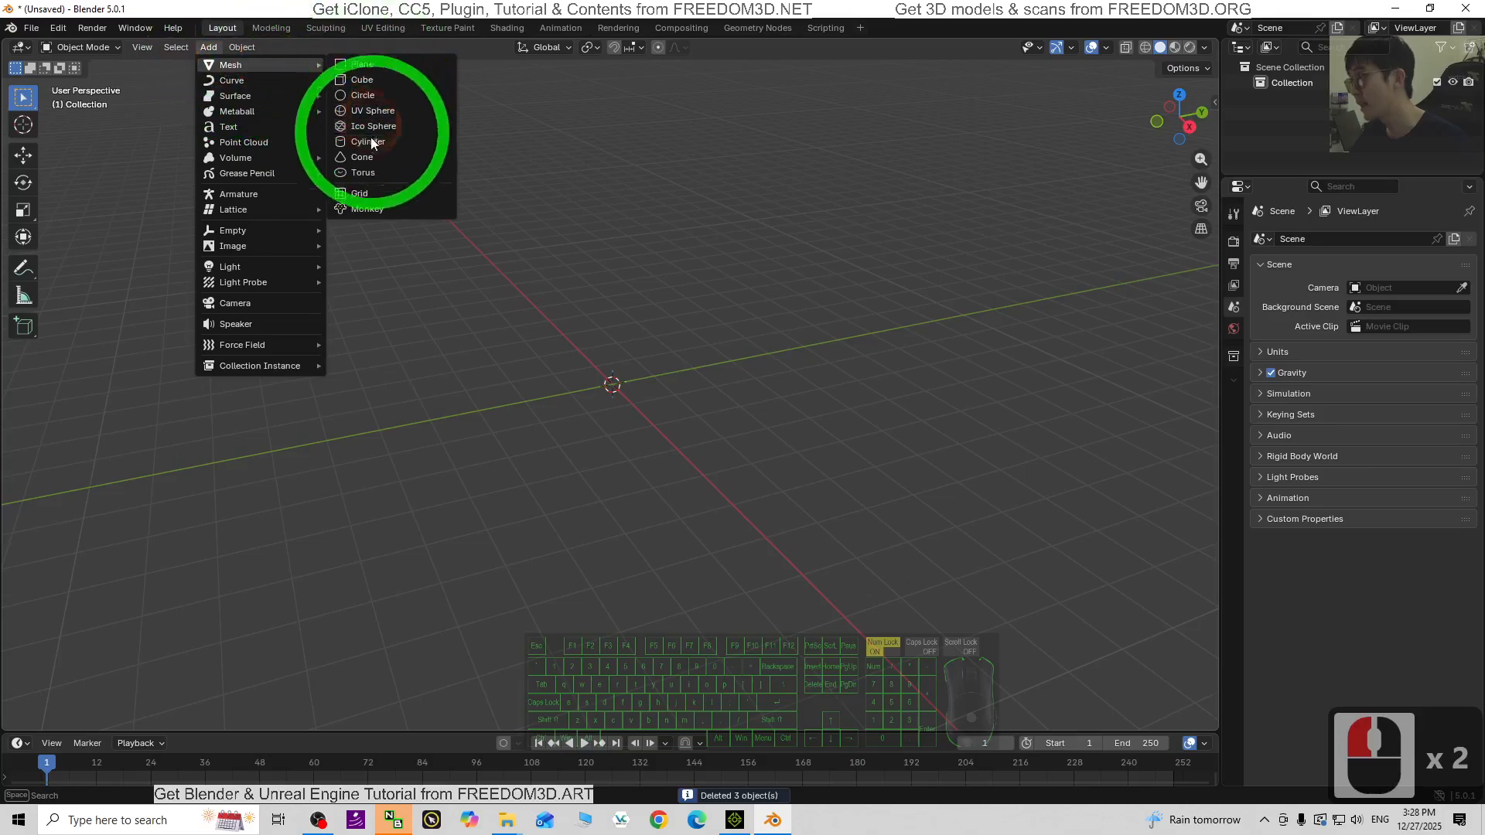
pyautogui.click(378, 112)
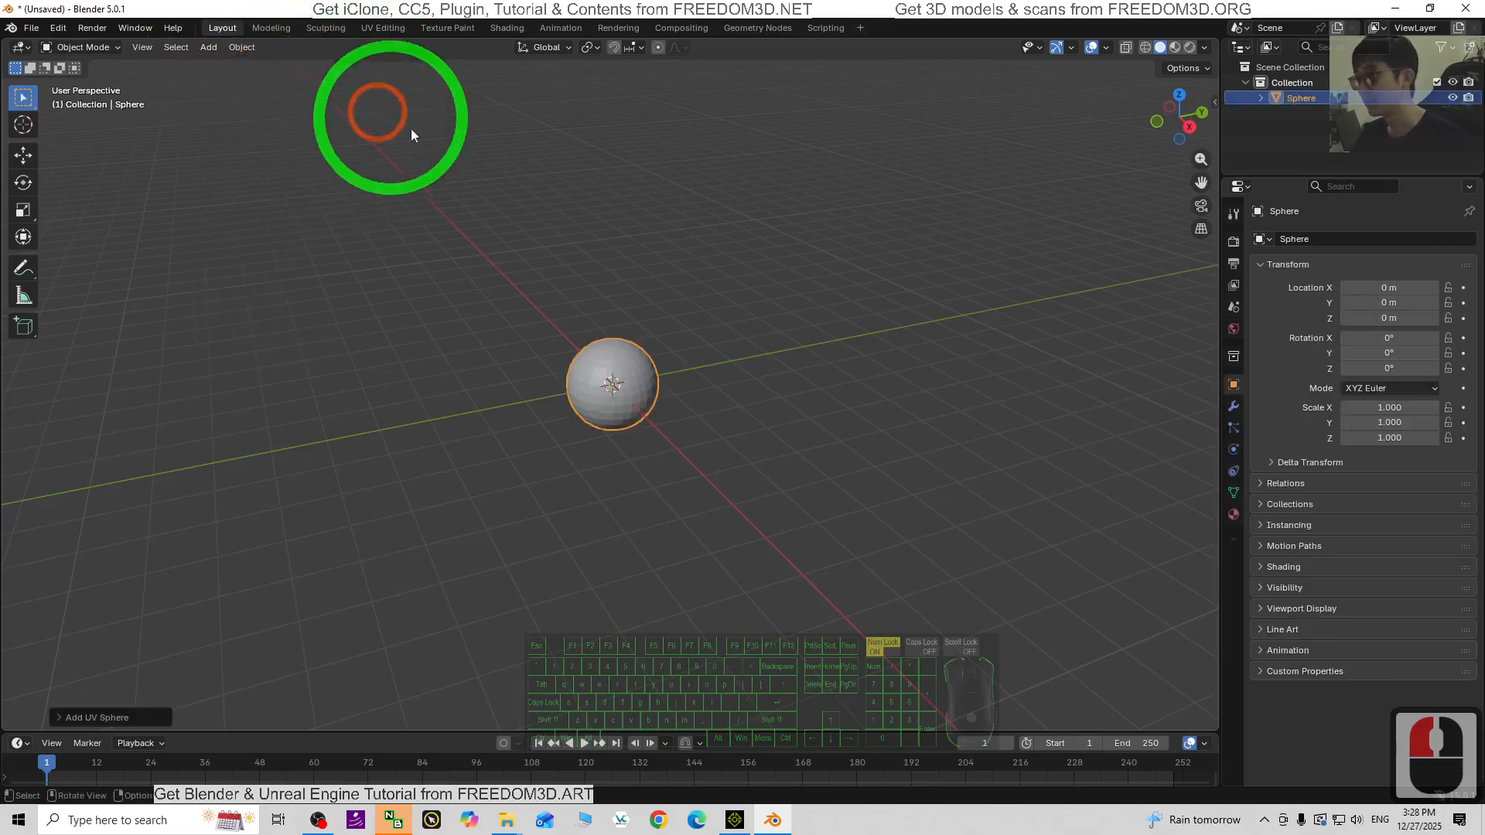
pyautogui.scroll(1, 688, 384)
pyautogui.scroll(-1, 688, 384)
# - Scale the sphere uniformly to 8.376 and switch the viewport to Material Preview
pyautogui.click(651, 378)
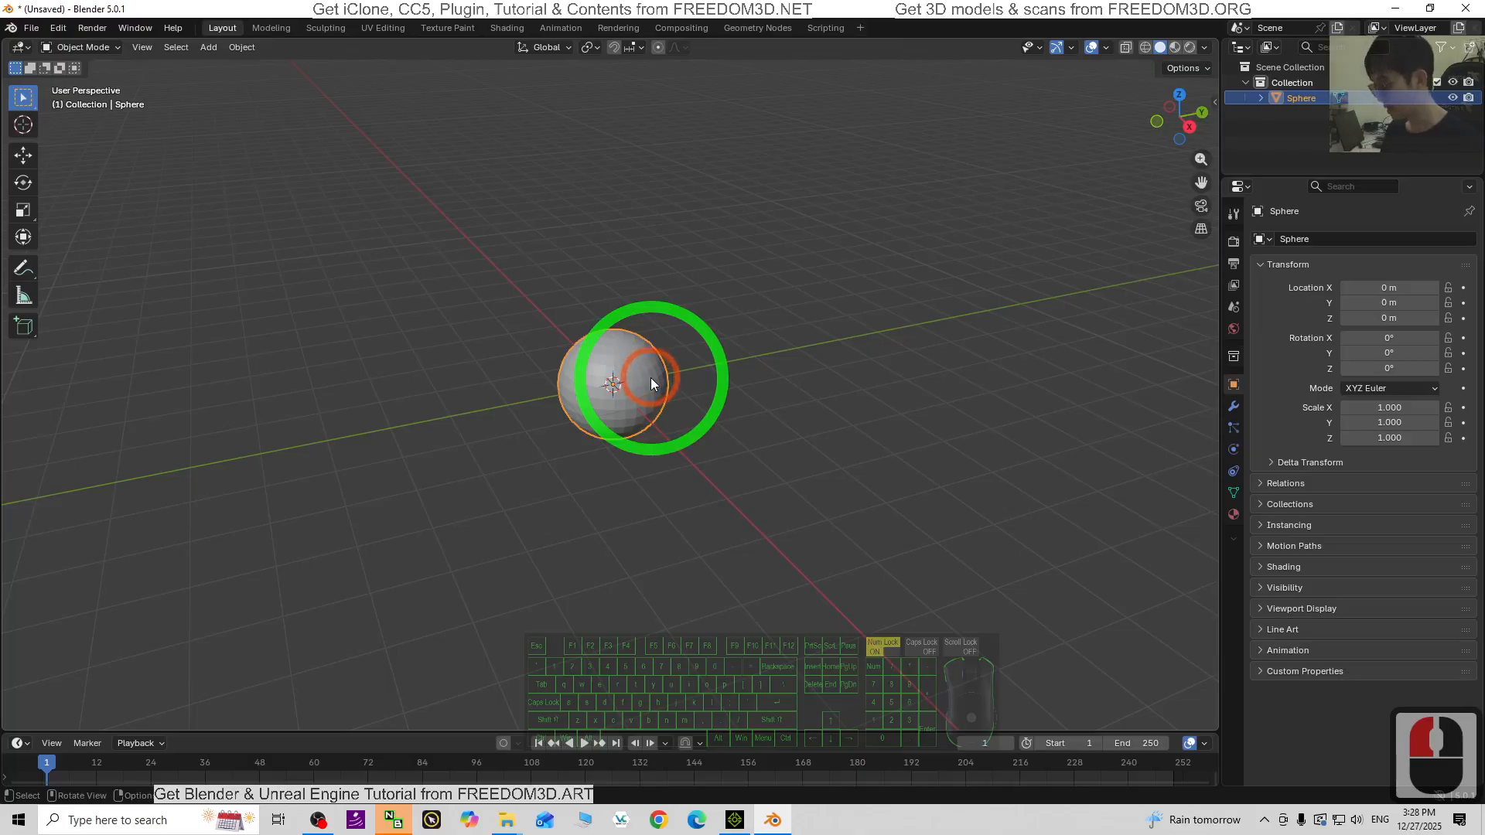
pyautogui.press('s')
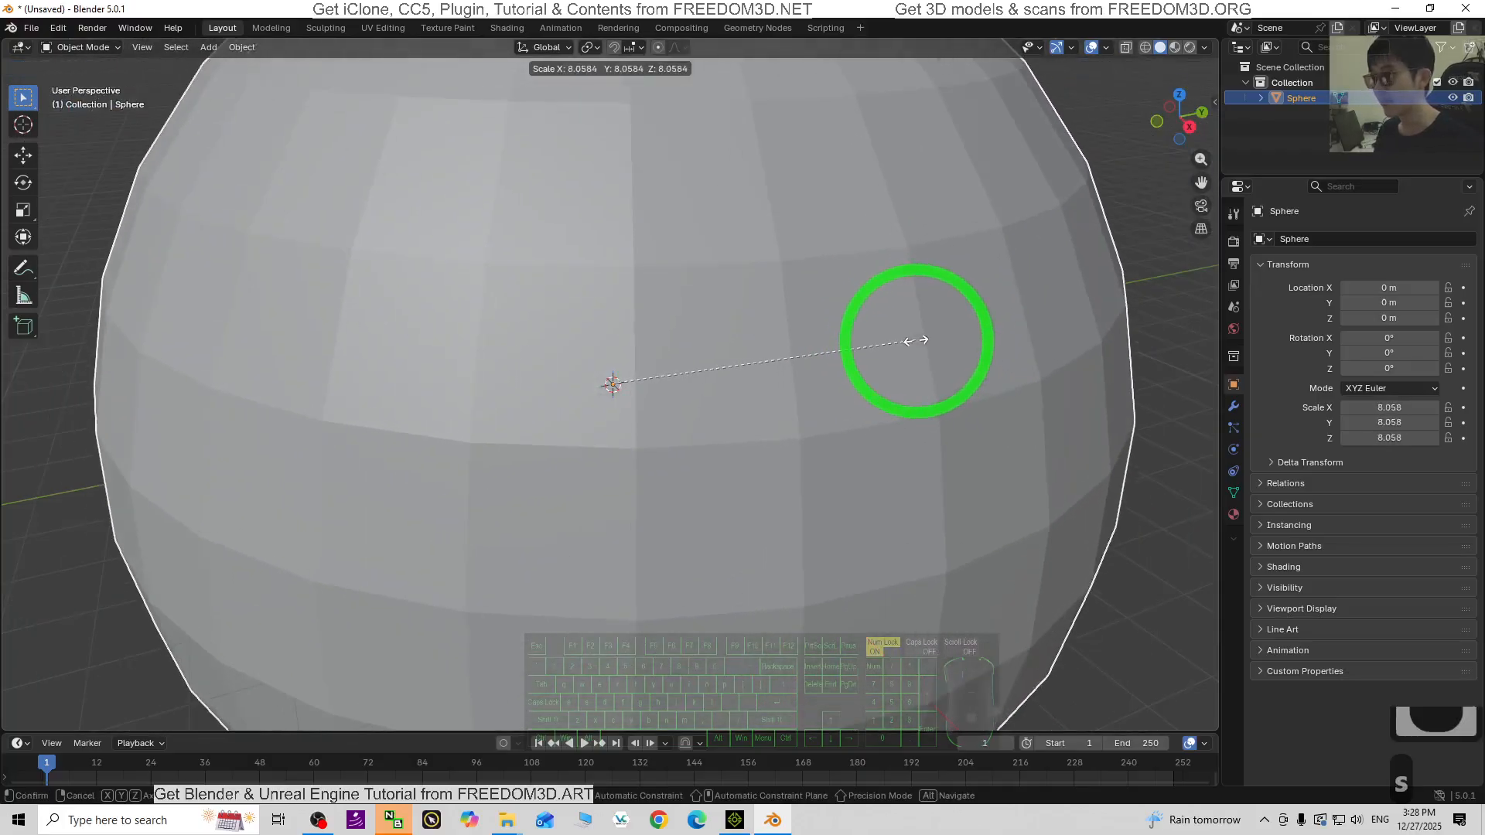
pyautogui.click(927, 338)
pyautogui.scroll(-6, 820, 513)
pyautogui.scroll(3, 810, 495)
pyautogui.click(740, 348)
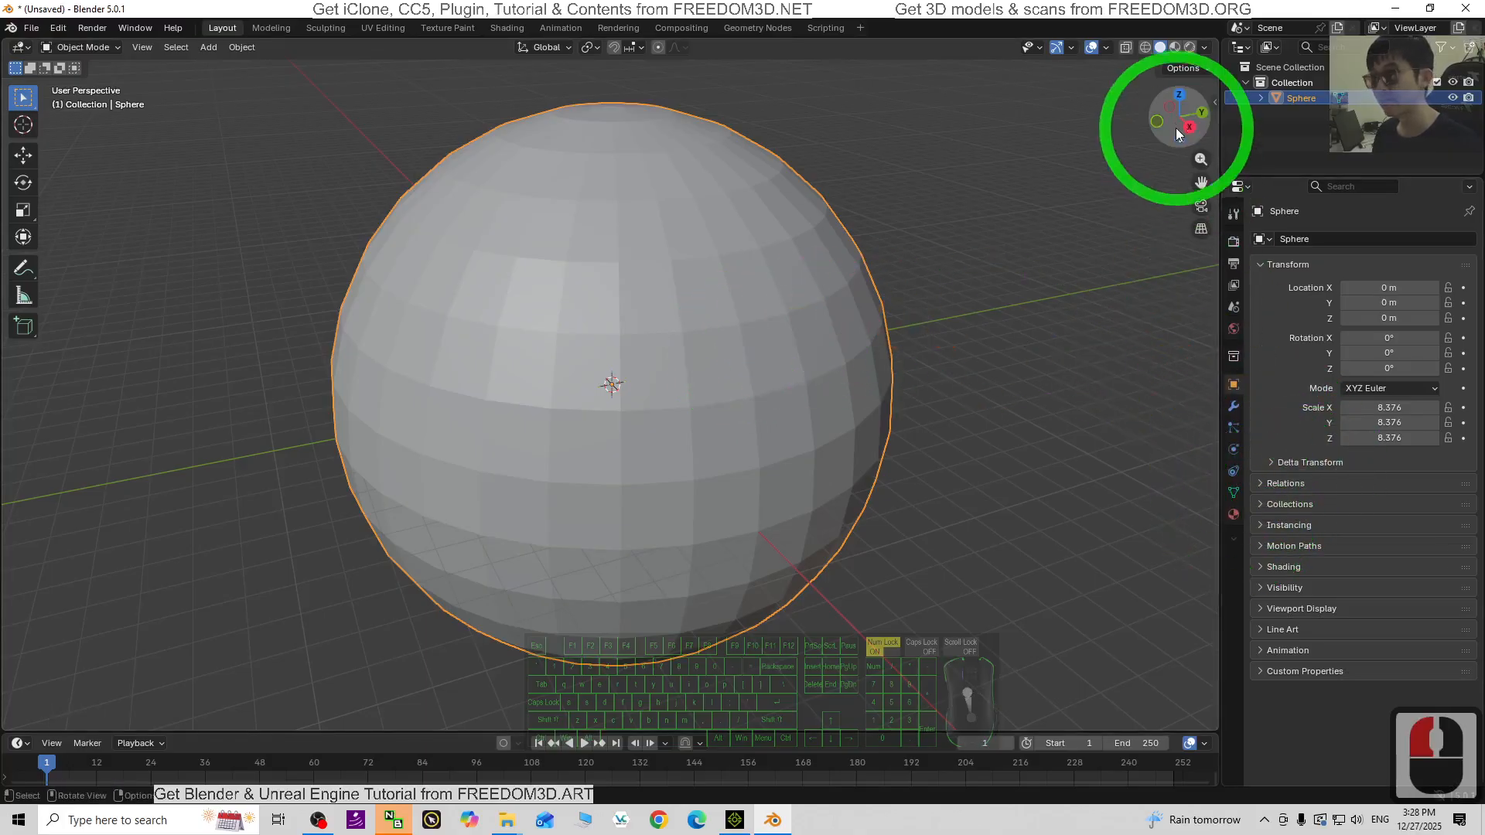
pyautogui.click(1176, 47)
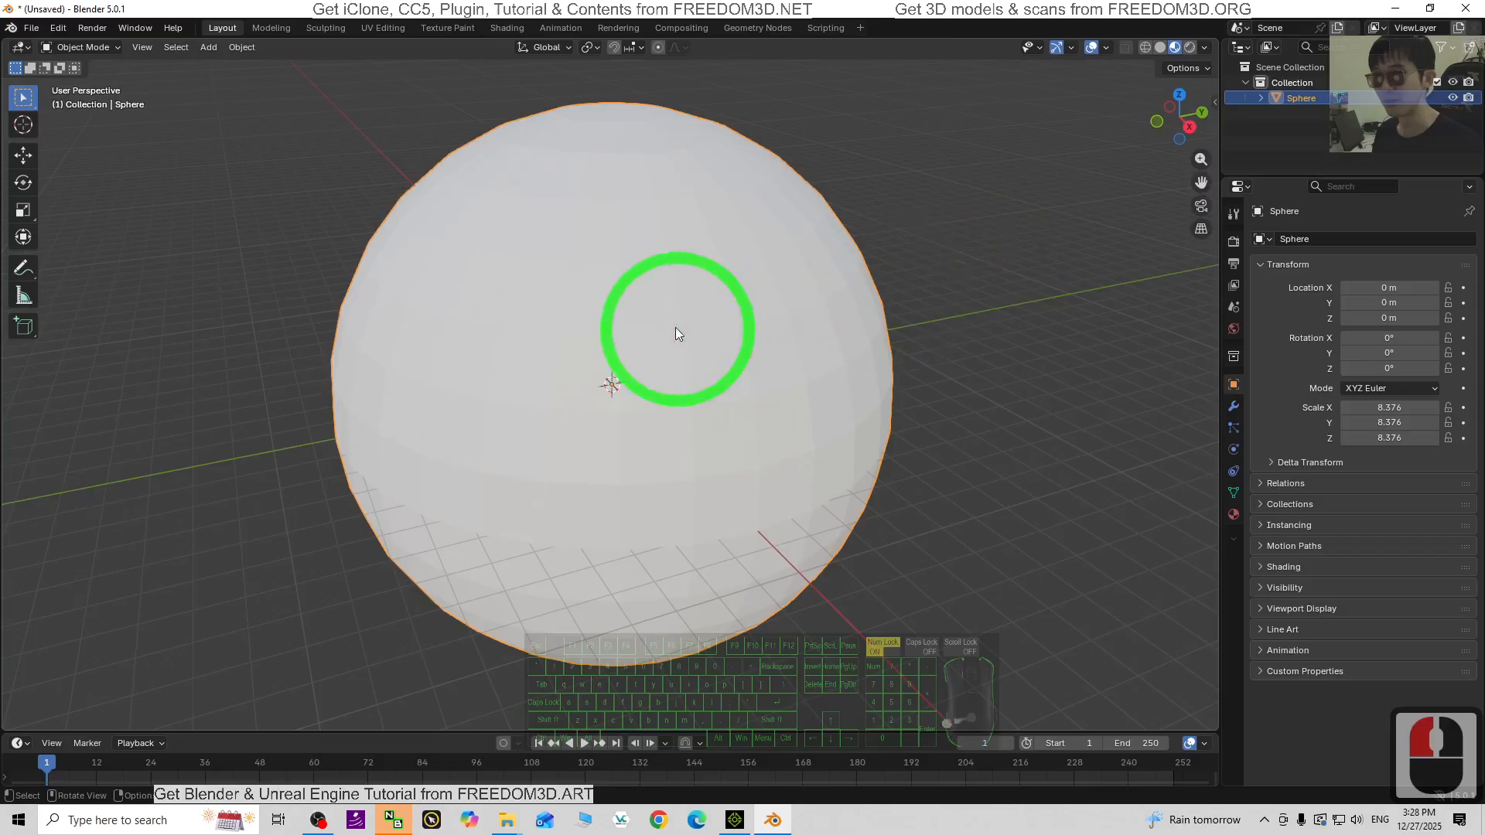
# - Give the sphere a new material whose Base Color is driven by an Image Texture
pyautogui.click(1234, 515)
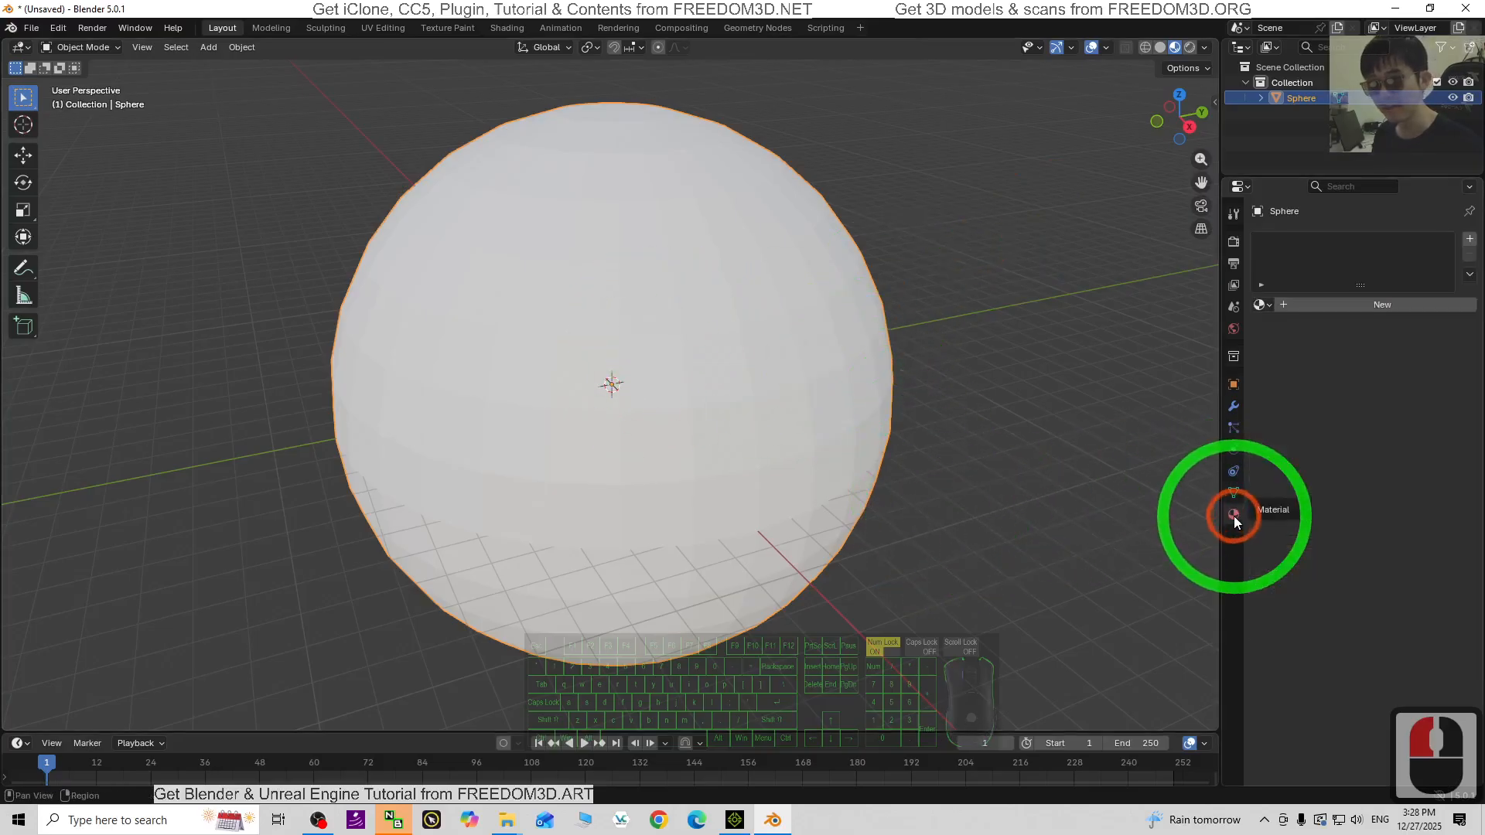
pyautogui.click(1291, 306)
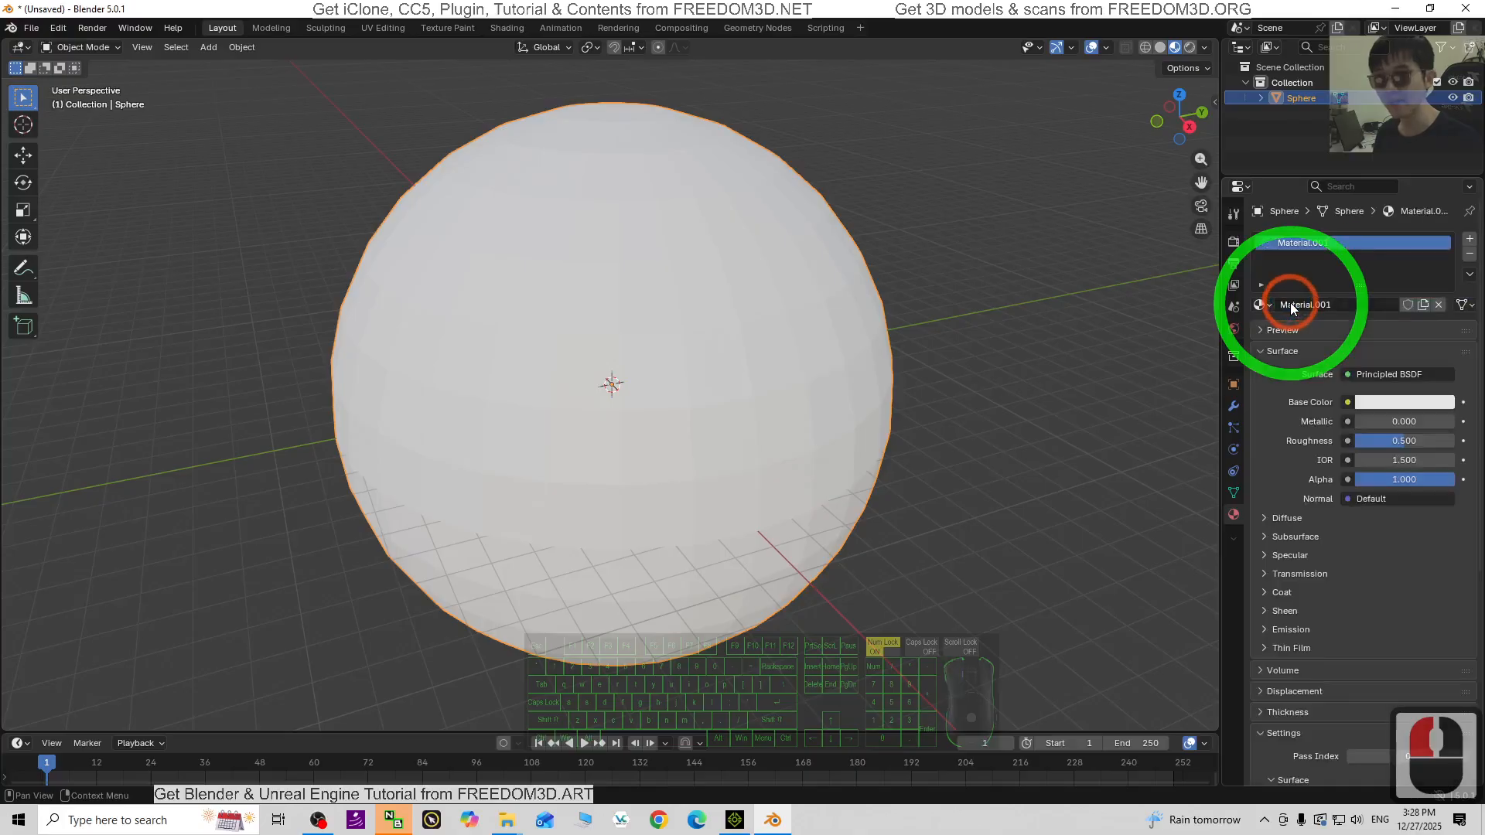
pyautogui.click(1349, 404)
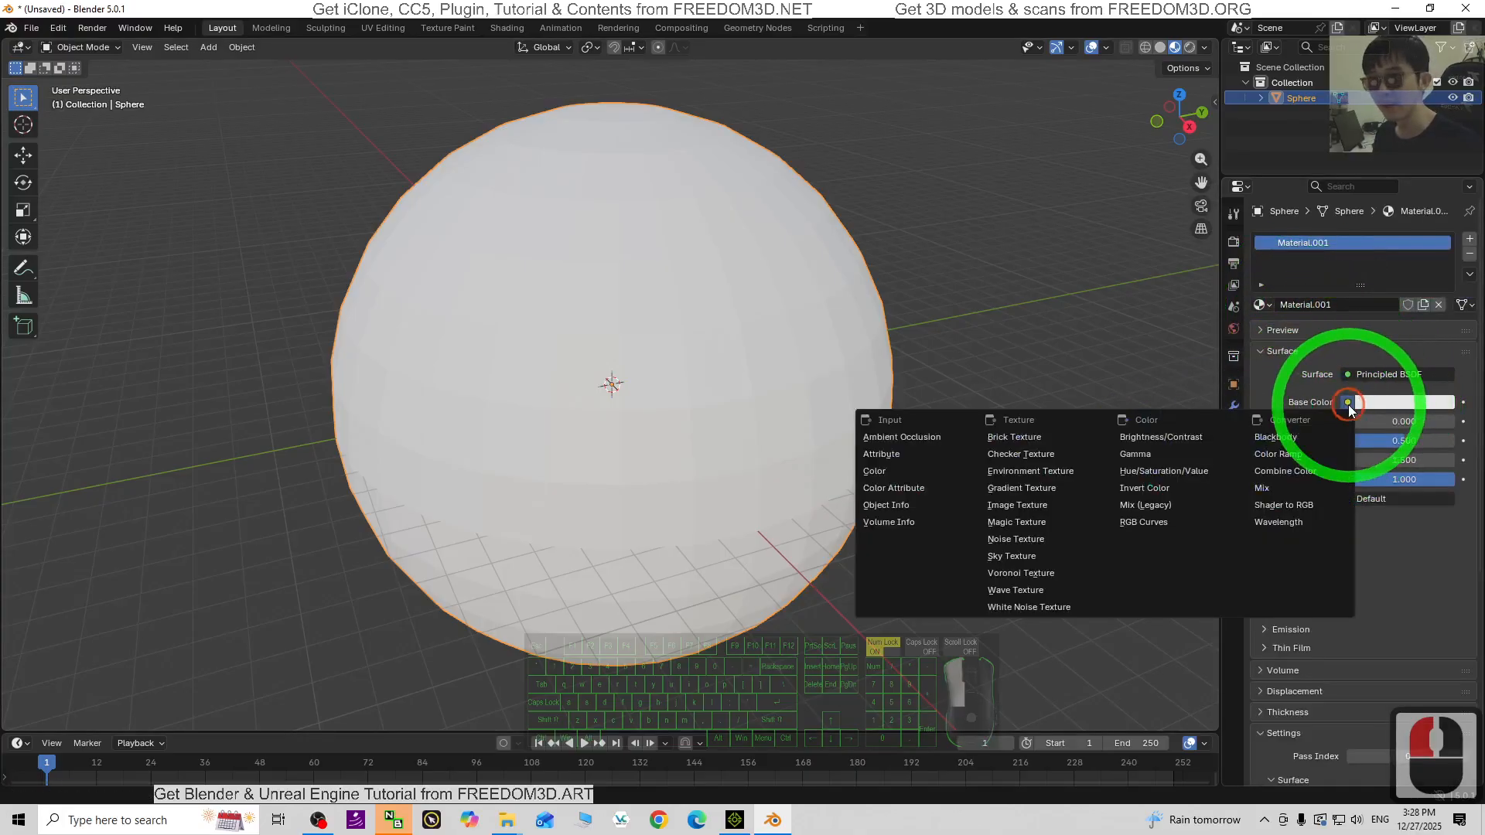
pyautogui.click(1027, 507)
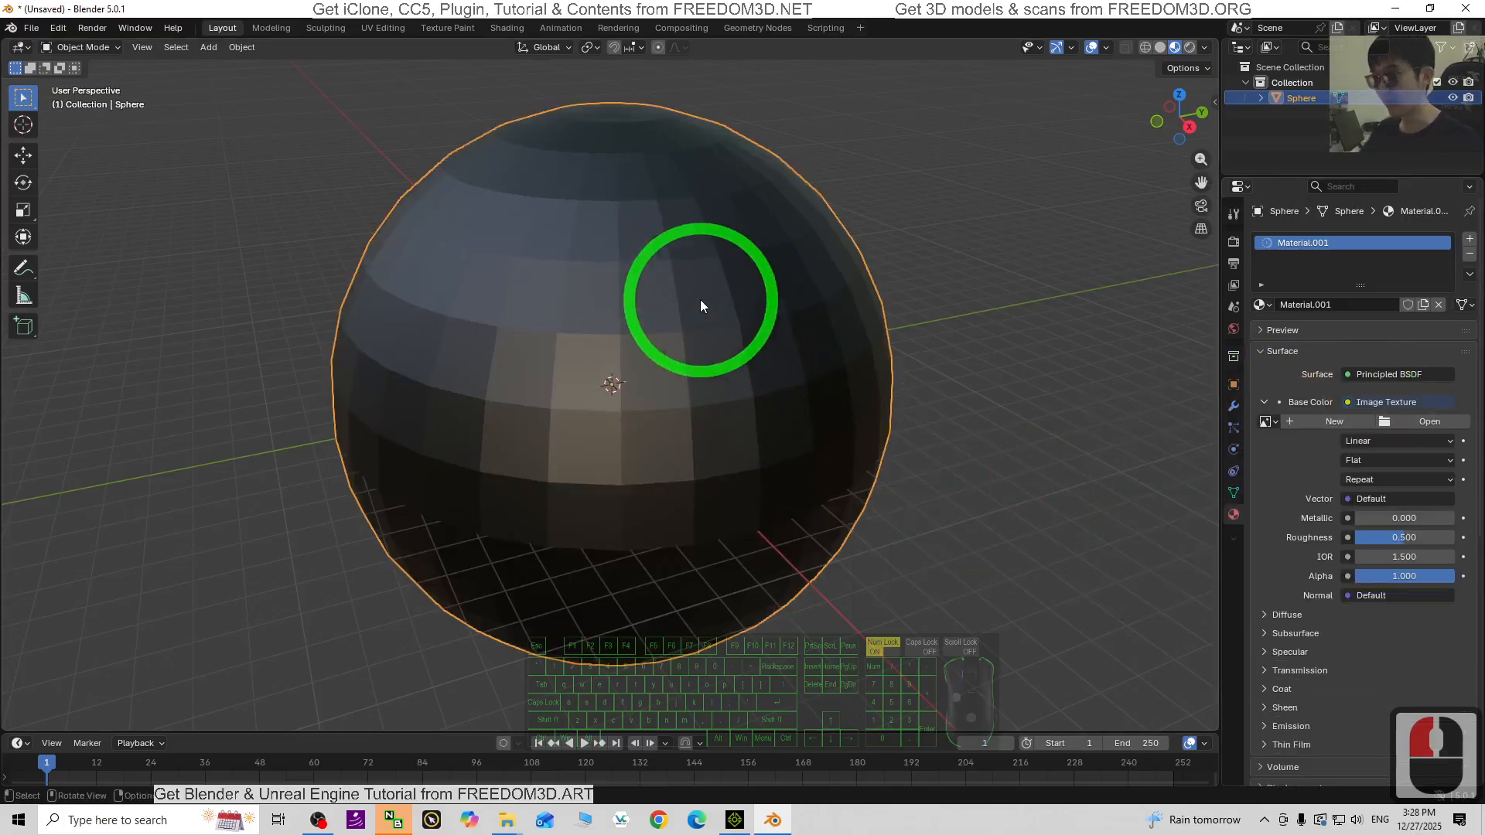
# - Load panorama texture.png from the Desktop as the base colour image
pyautogui.click(1429, 421)
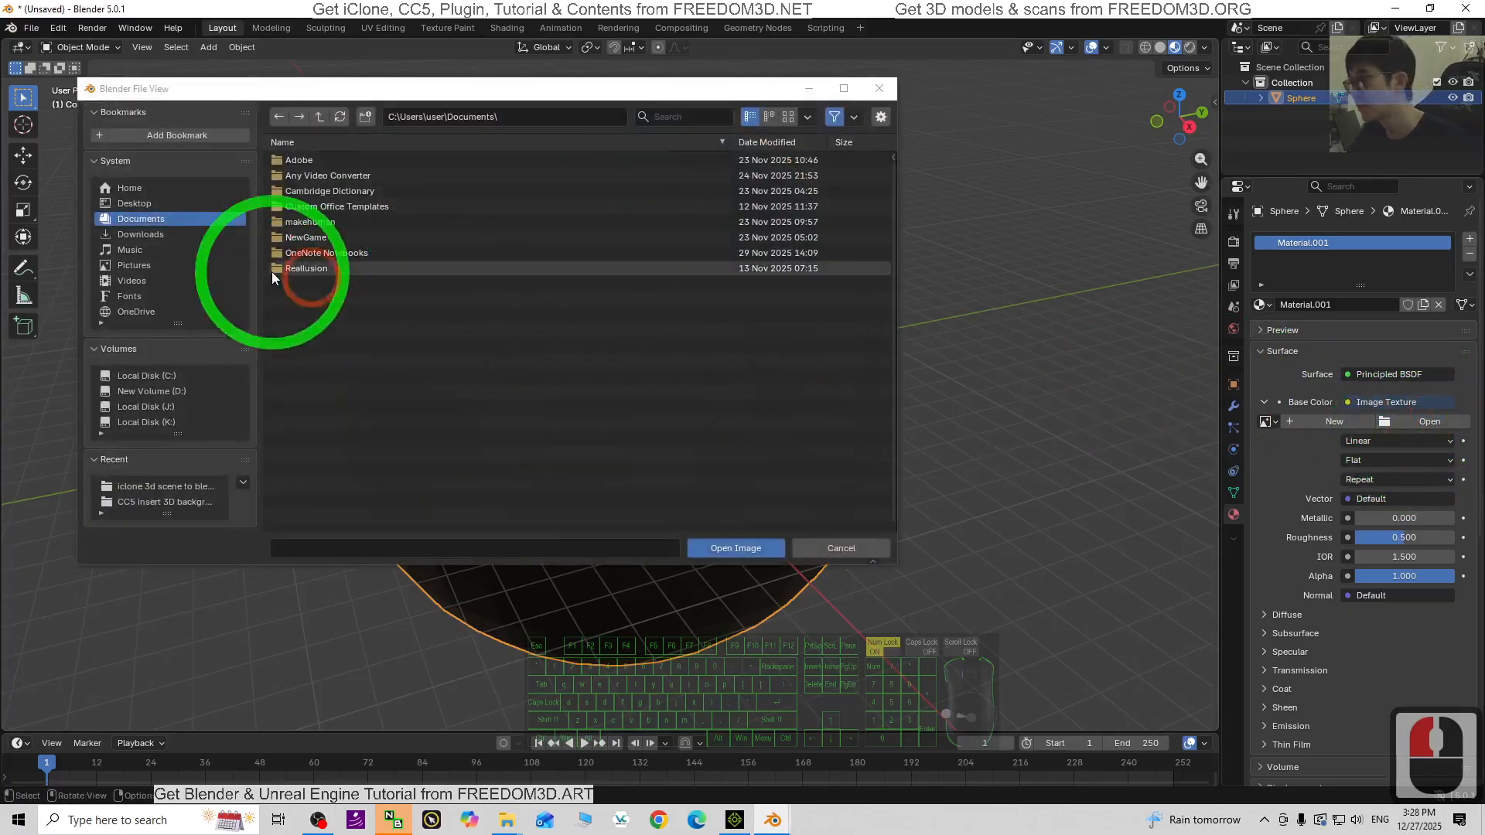
pyautogui.click(133, 203)
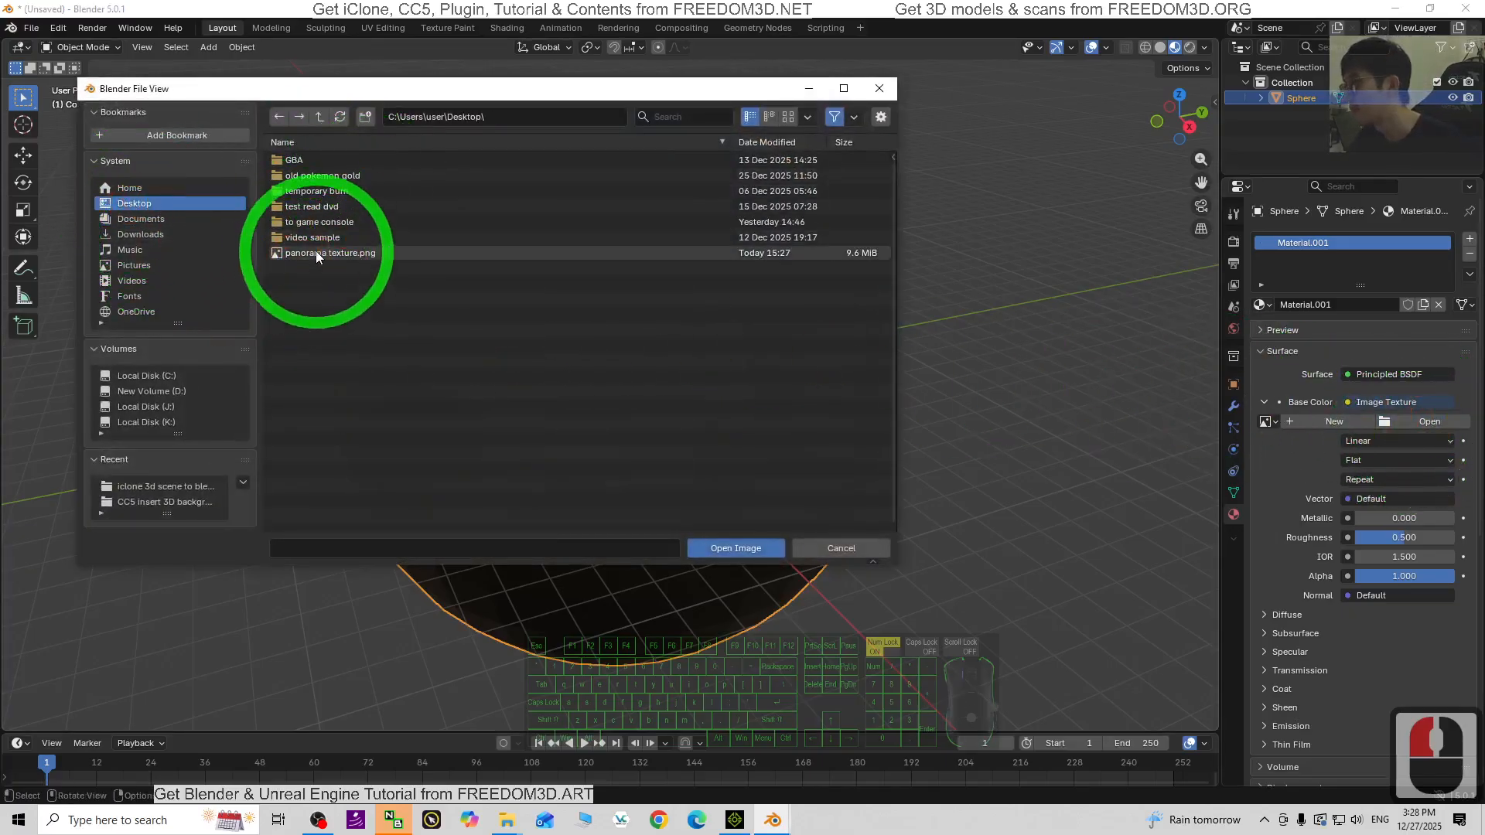
pyautogui.doubleClick(345, 252)
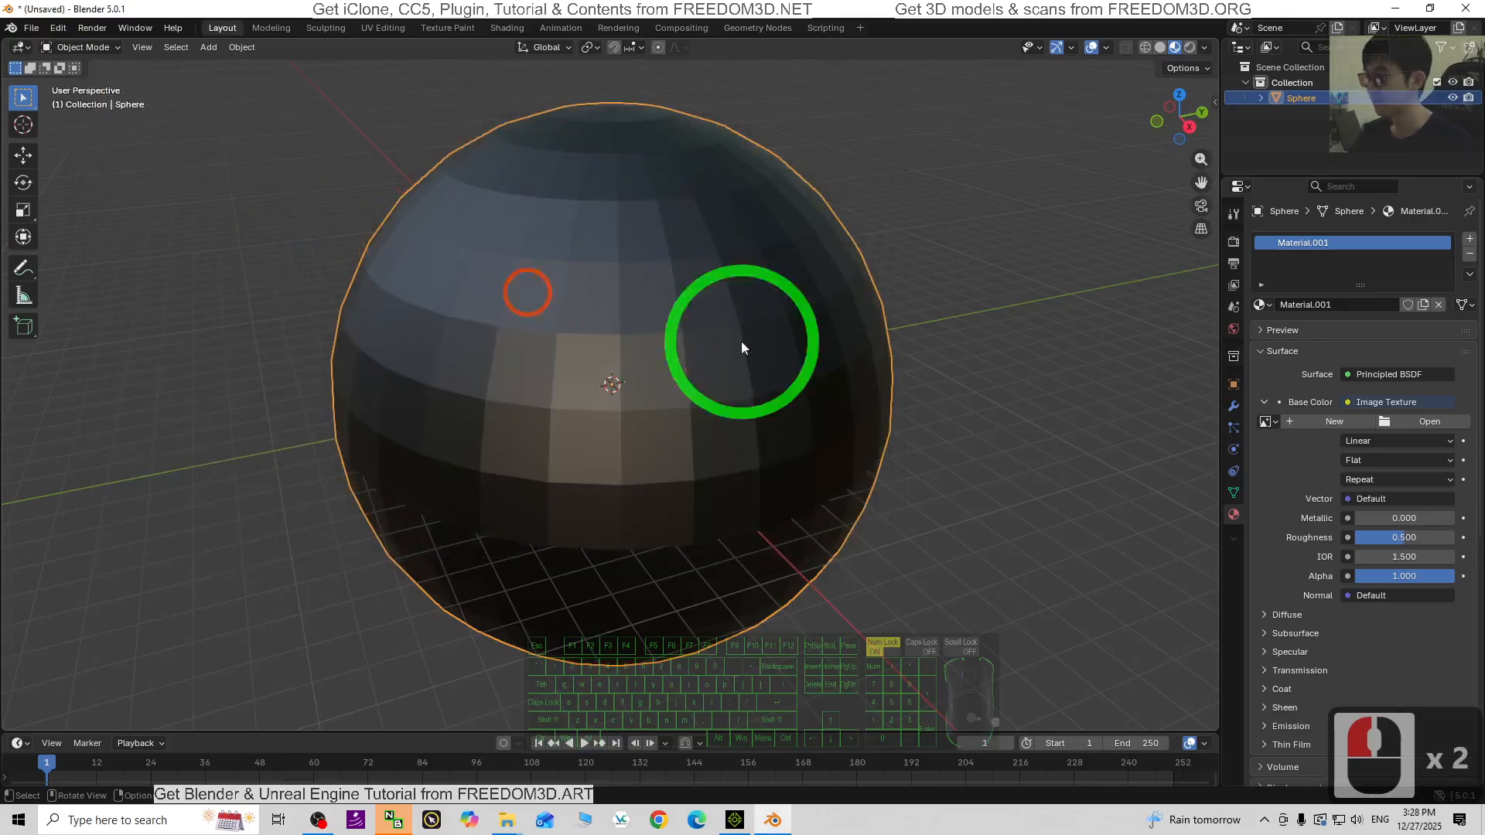
pyautogui.scroll(-2, 834, 404)
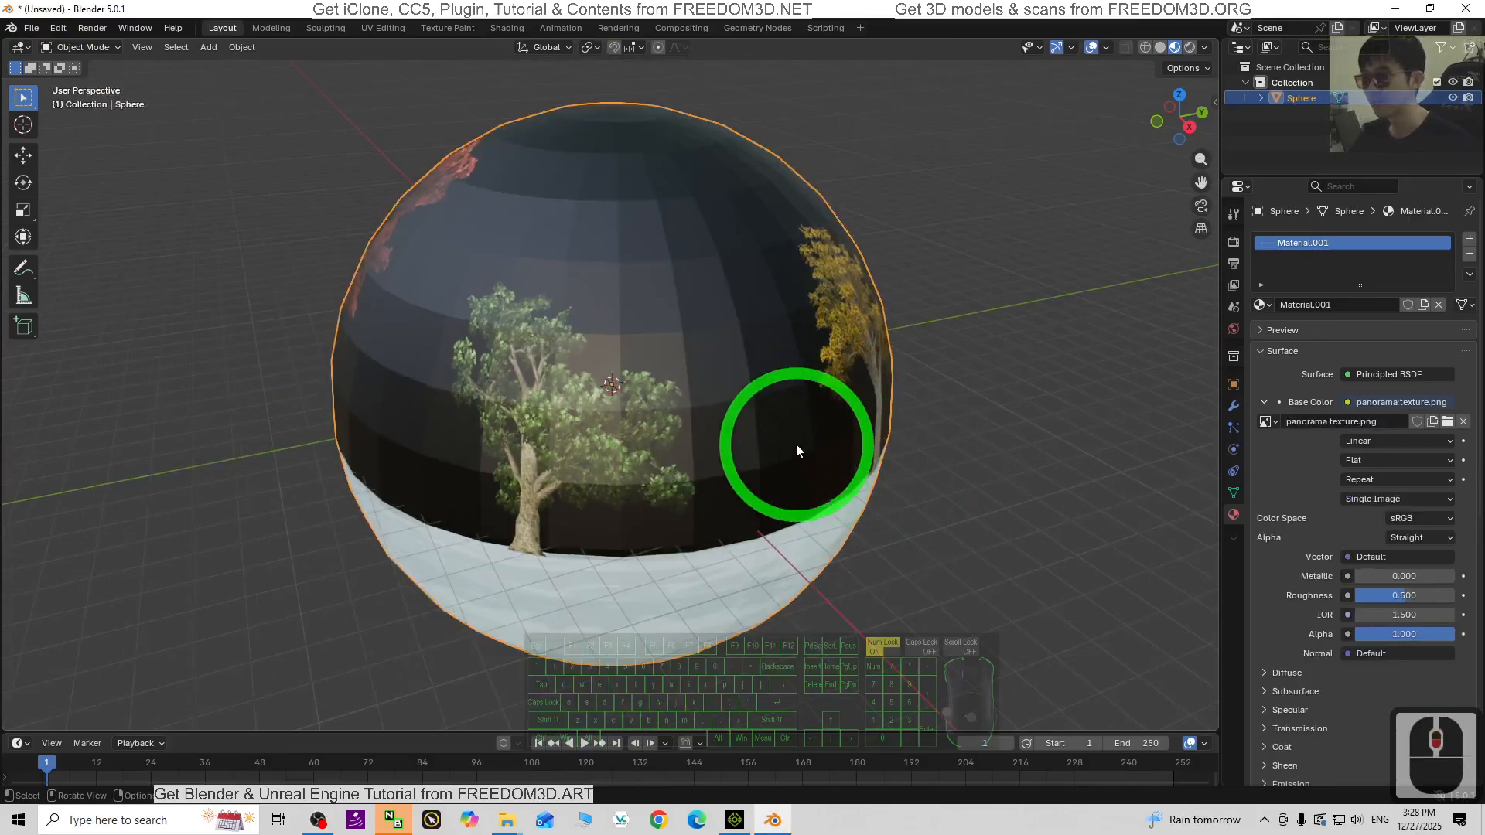
pyautogui.scroll(-1, 676, 355)
# - Enlarge the sphere about 2.56 times and set its material Roughness to 1.000
pyautogui.press('s')
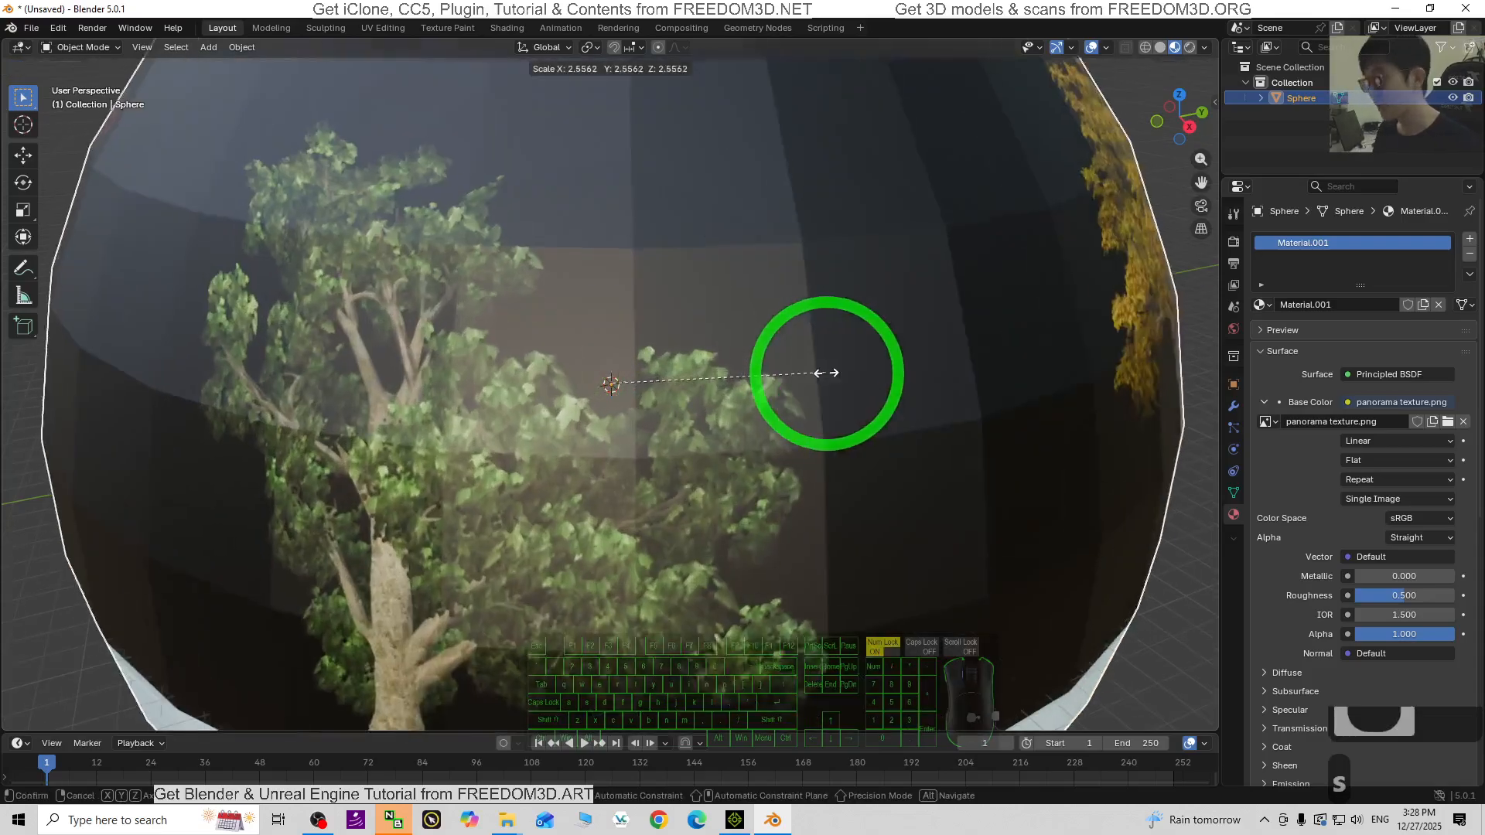
pyautogui.click(764, 378)
pyautogui.scroll(-3, 765, 402)
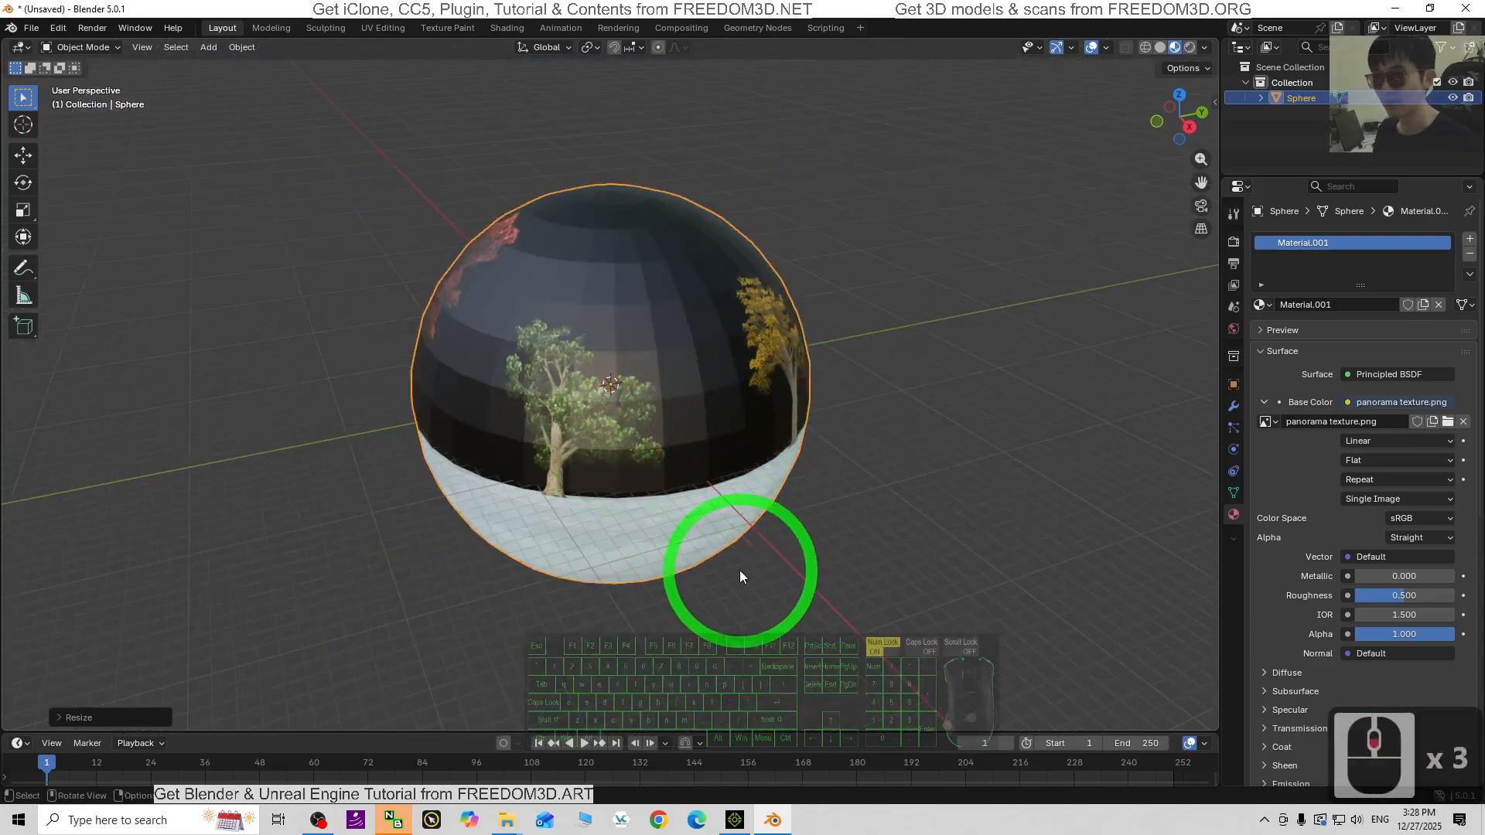
pyautogui.moveTo(1366, 597); pyautogui.dragTo(355, 577)
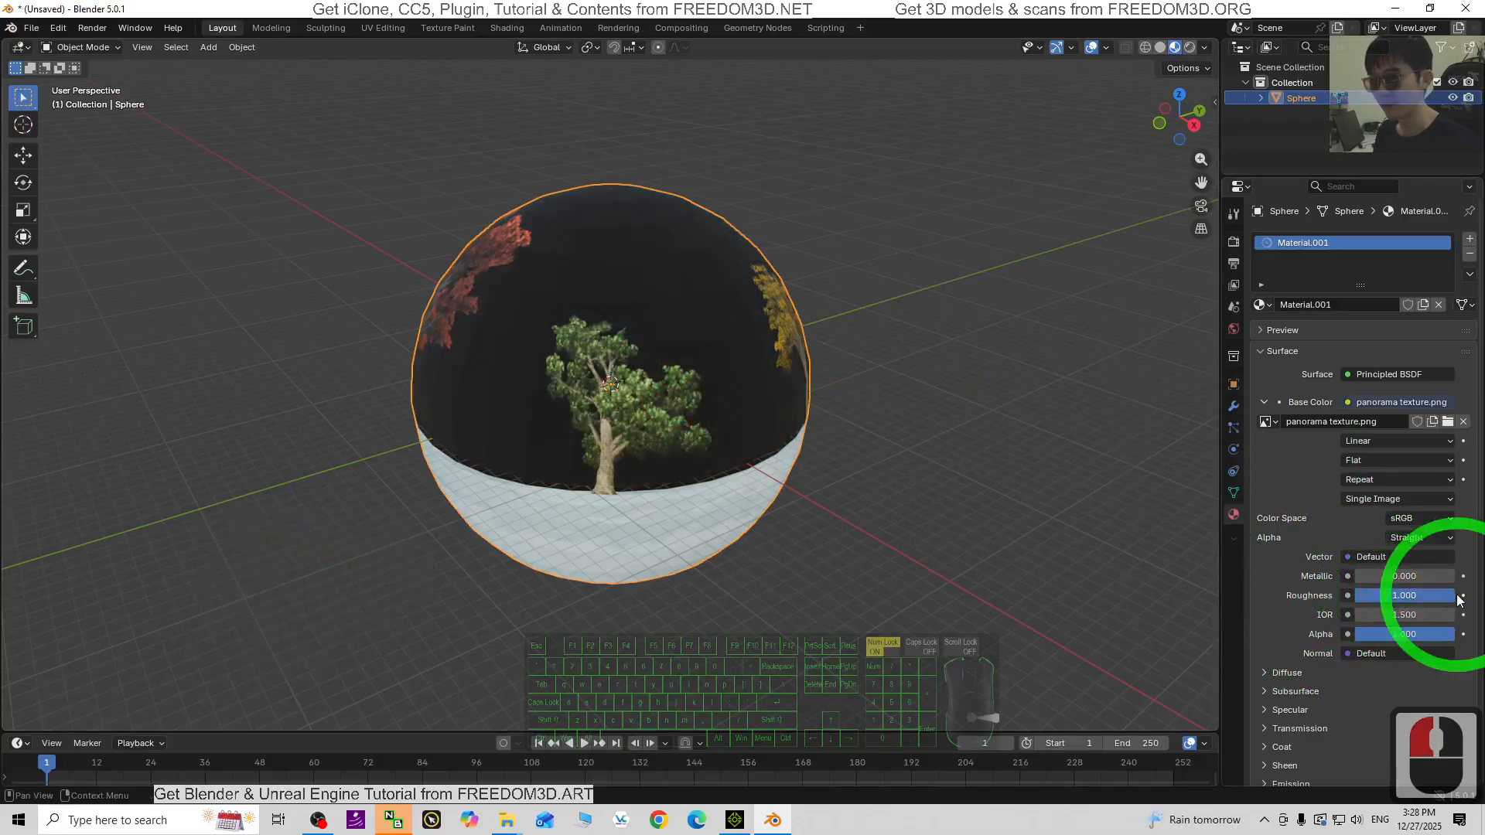
# - Orbit inside the sphere to view the panorama trees, then switch to iClone 8
pyautogui.scroll(10, 628, 382)
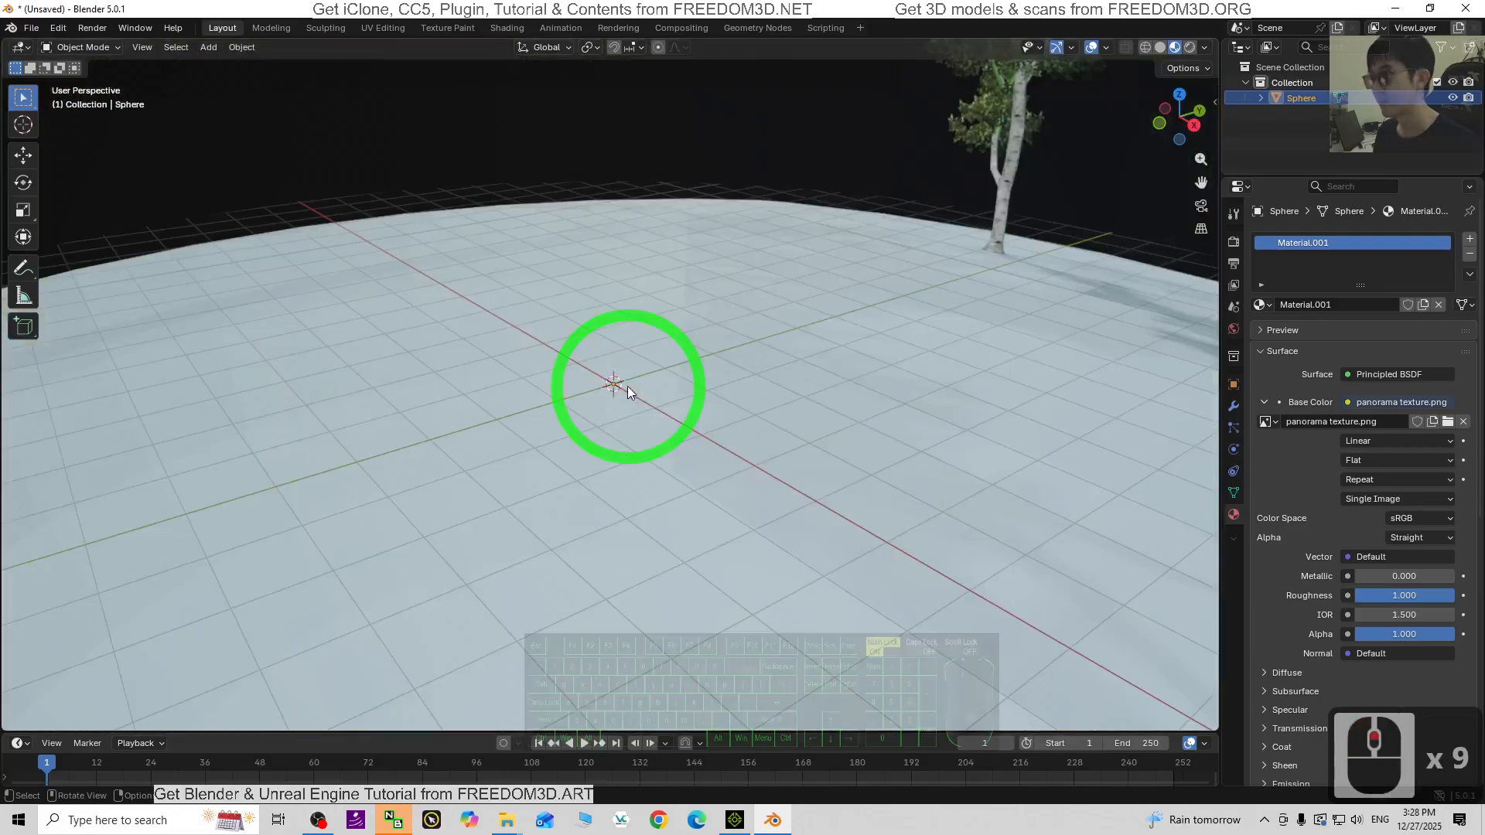
pyautogui.moveTo(725, 408); pyautogui.dragTo(1001, 389, button='middle')
pyautogui.moveTo(1037, 405); pyautogui.dragTo(345, 550, button='middle')
pyautogui.click(747, 825)
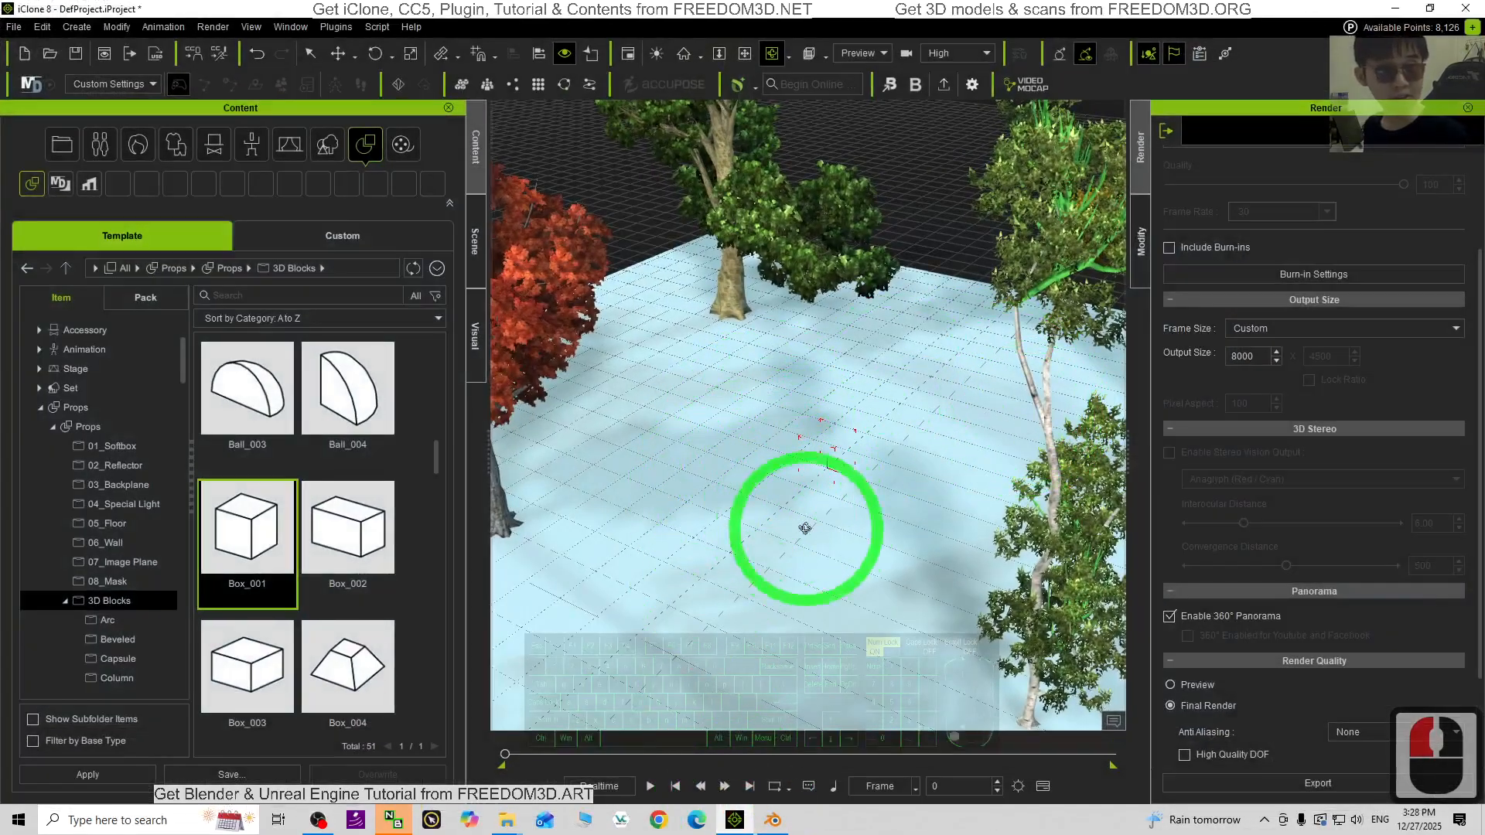
# - Orbit the iClone tree scene to a new angle for comparison, then return to Blender
pyautogui.moveTo(732, 520); pyautogui.dragTo(866, 509)
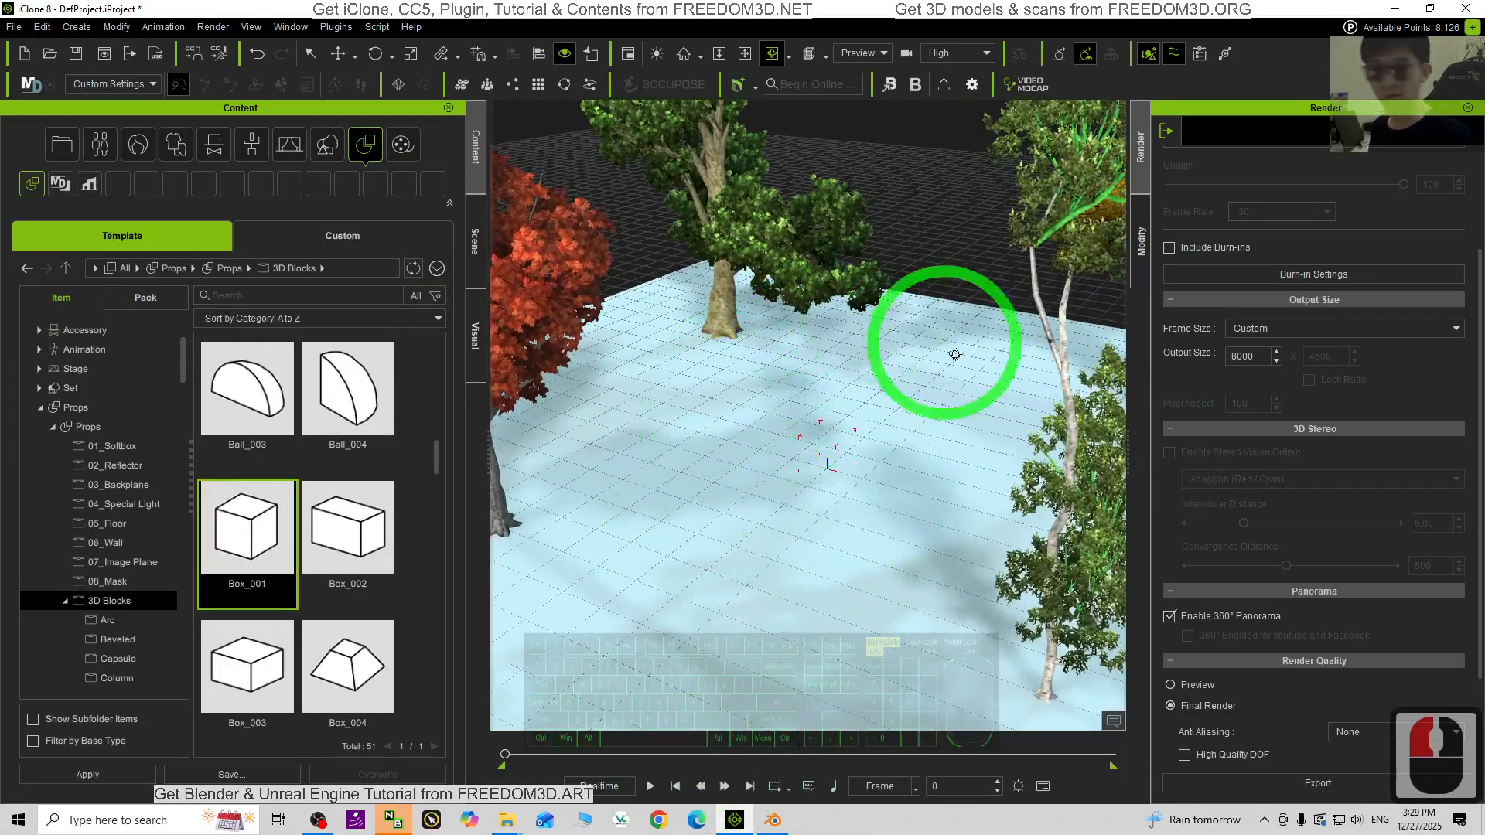
pyautogui.click(773, 822)
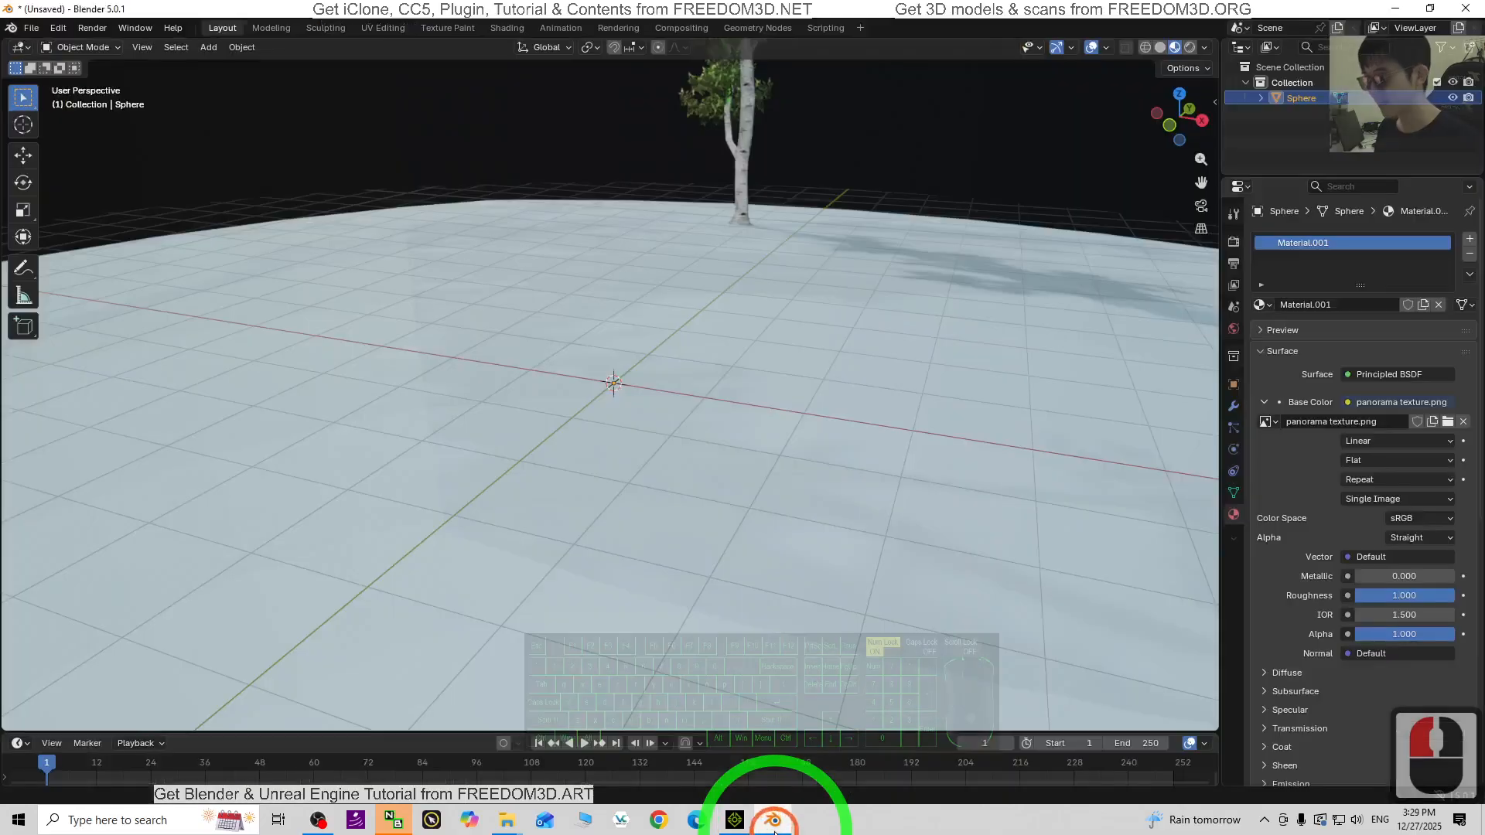
pyautogui.scroll(-12, 656, 333)
pyautogui.scroll(2, 630, 422)
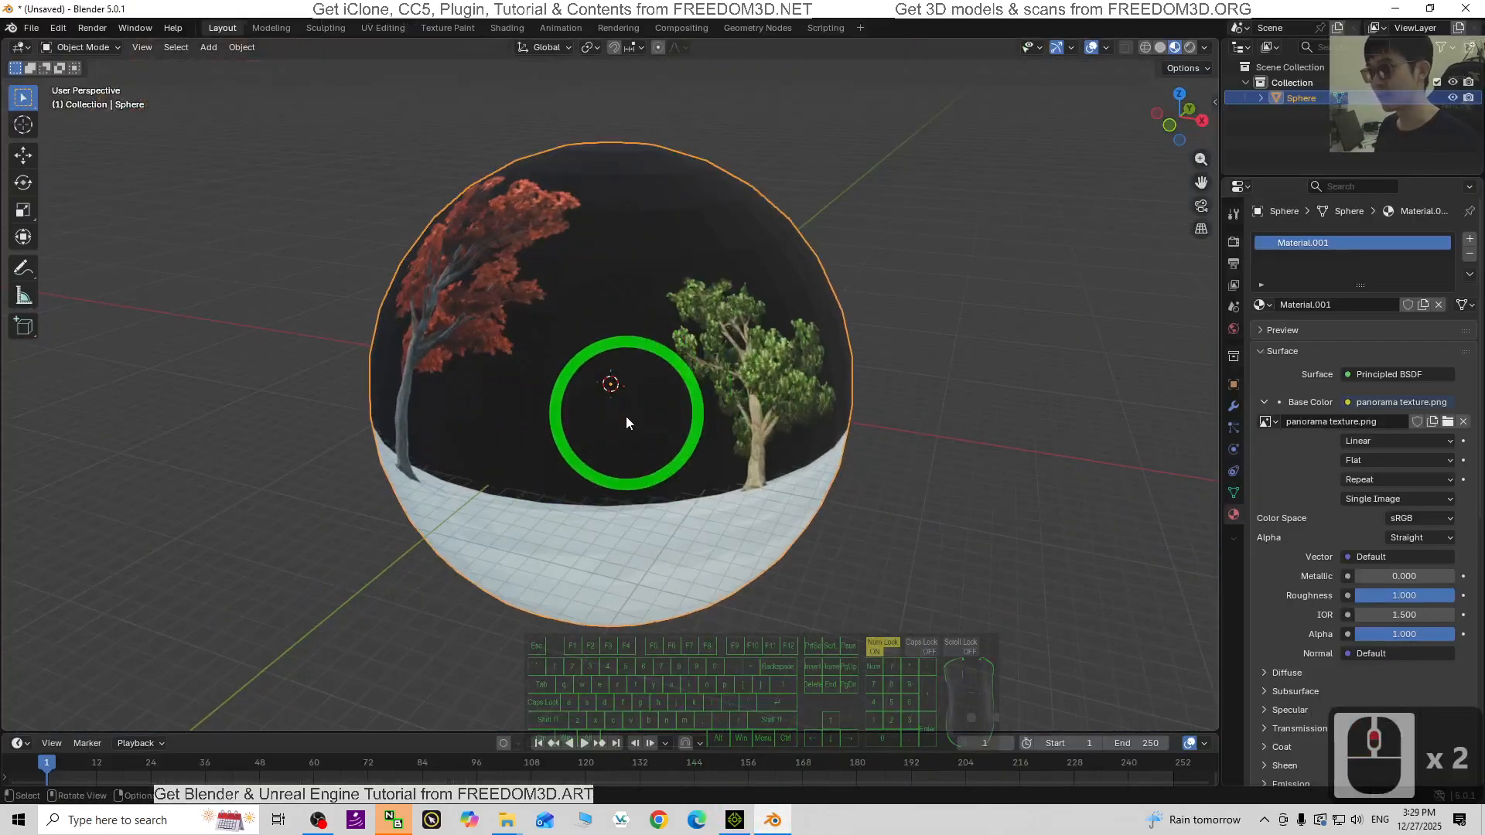
pyautogui.moveTo(630, 422); pyautogui.dragTo(524, 320, button='middle')
pyautogui.scroll(10, 661, 432)
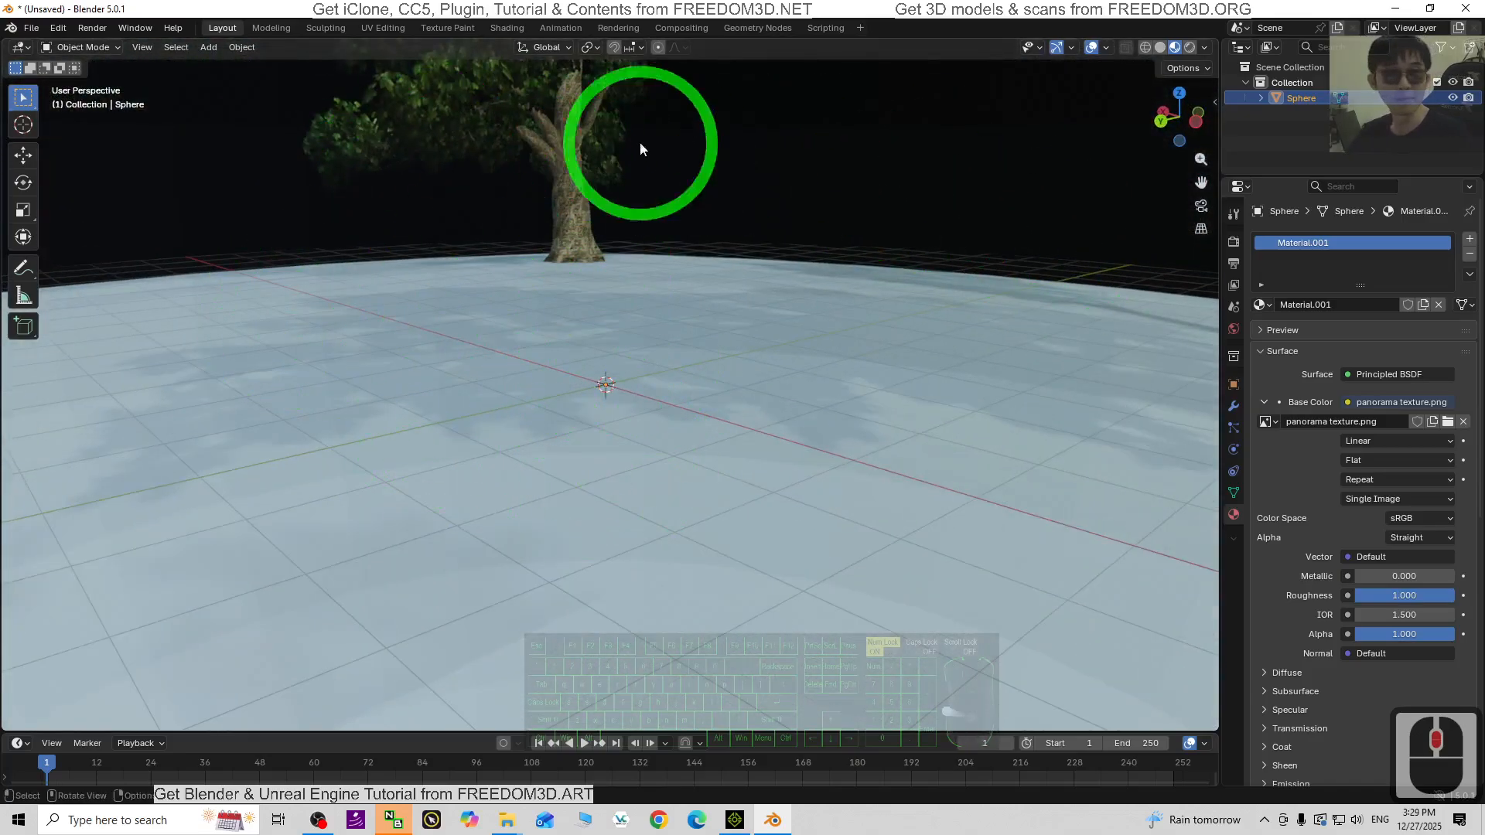
pyautogui.moveTo(896, 396); pyautogui.dragTo(677, 398, button='middle')
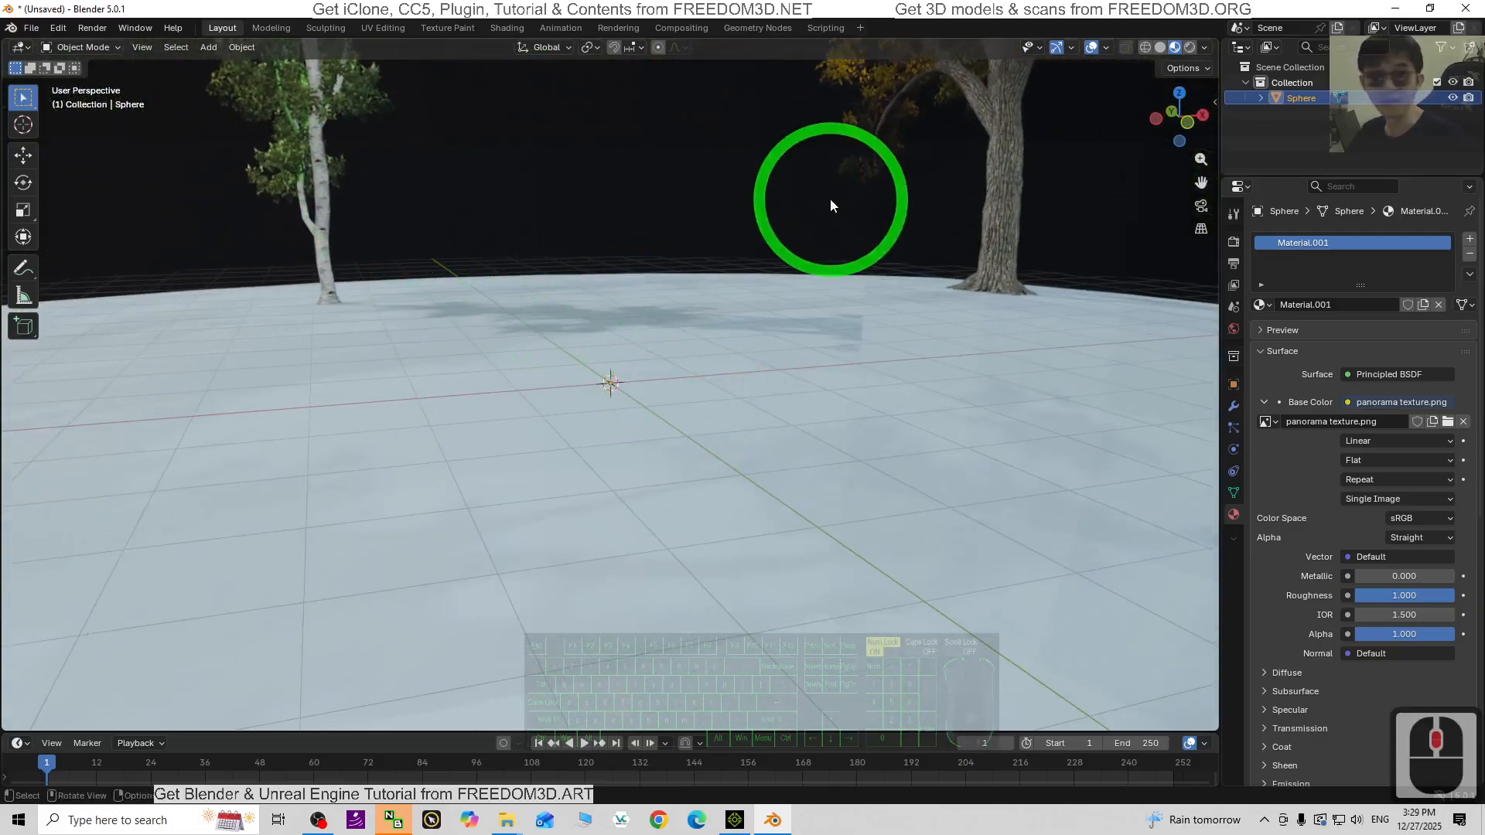
pyautogui.moveTo(668, 213); pyautogui.dragTo(997, 215, button='middle')
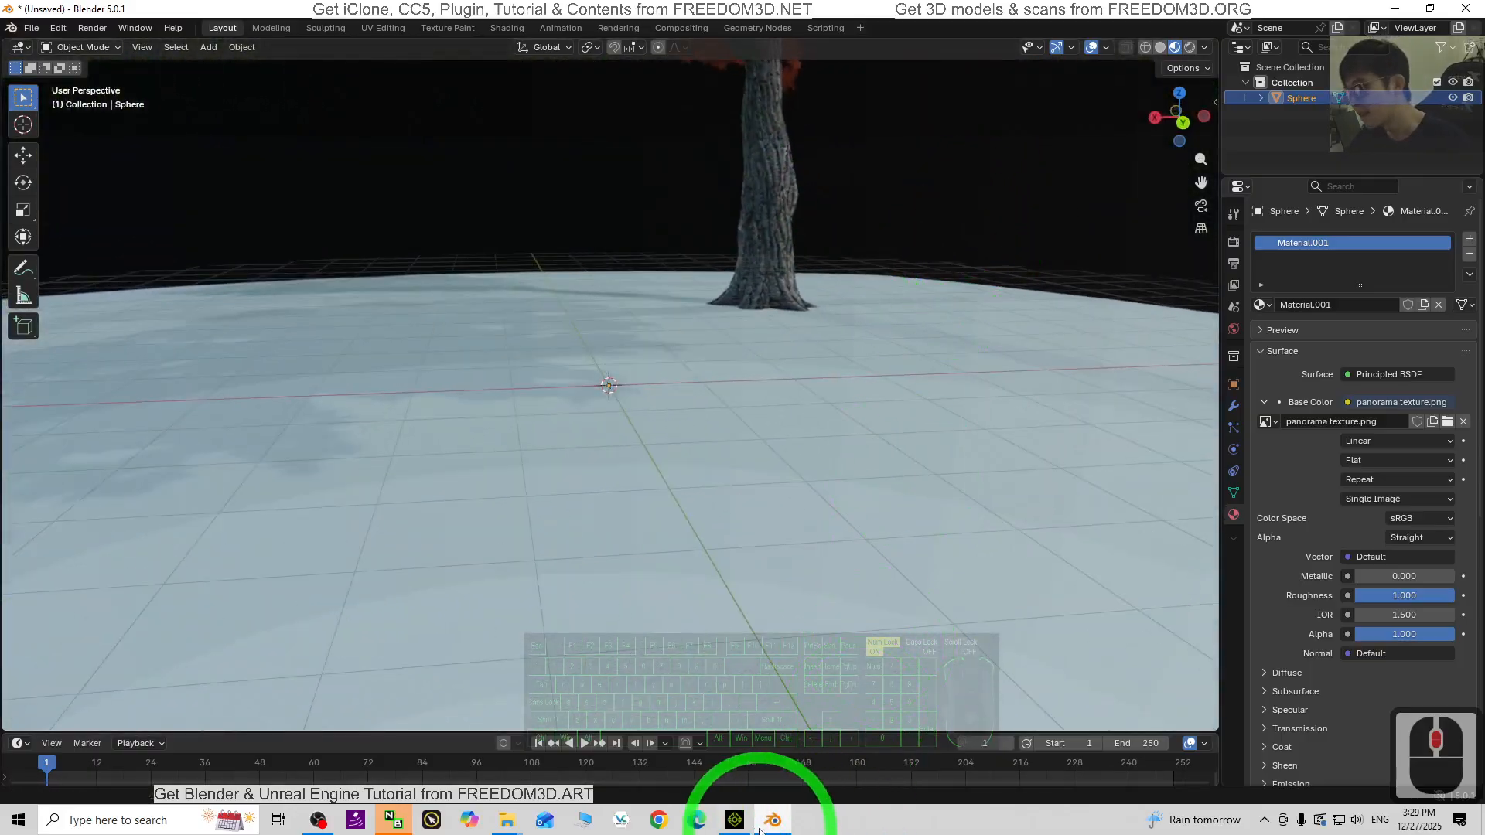
pyautogui.click(735, 820)
pyautogui.scroll(9, 793, 332)
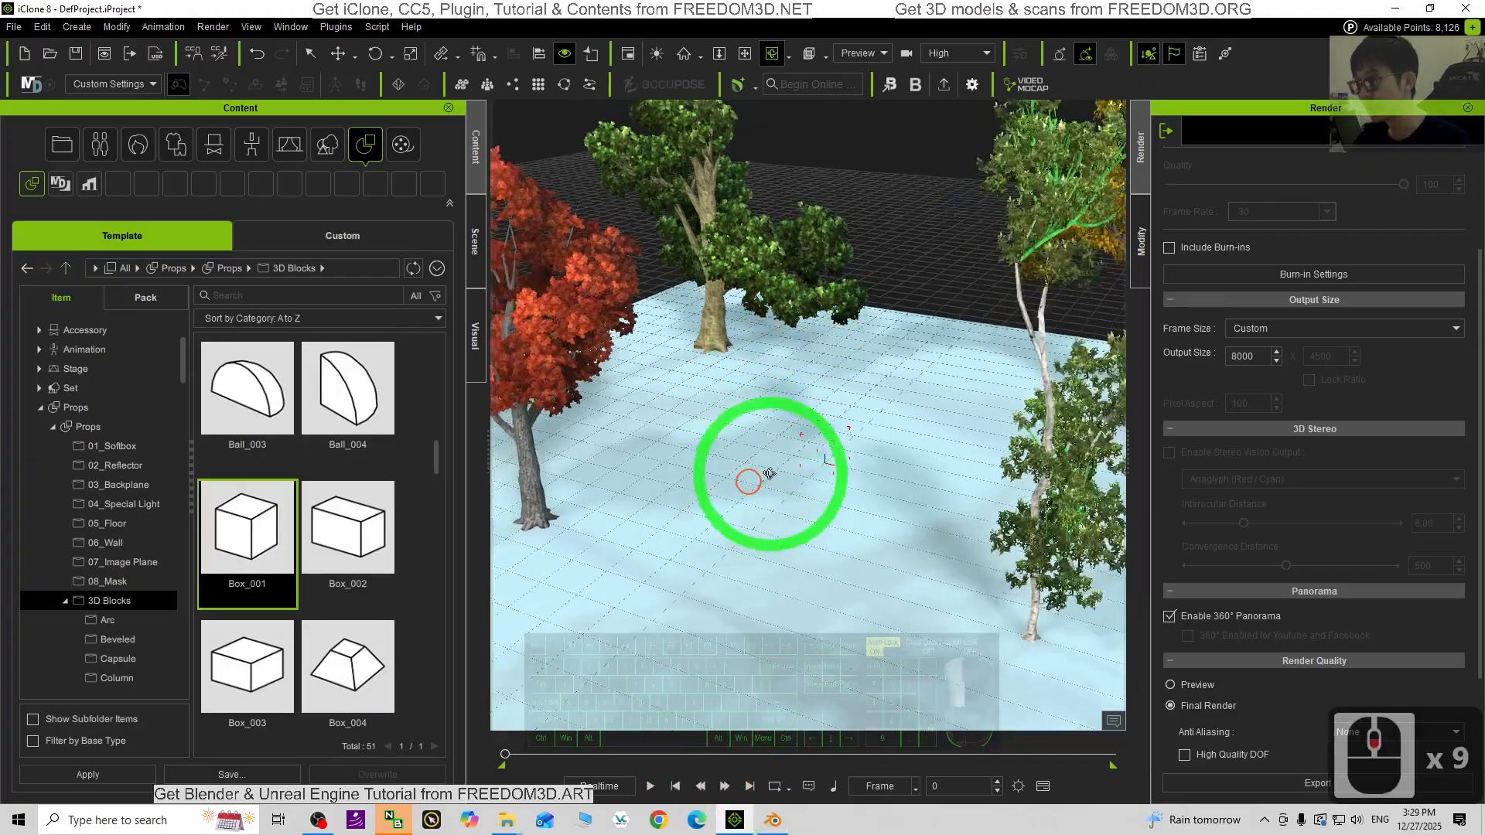
pyautogui.moveTo(770, 473); pyautogui.dragTo(841, 658)
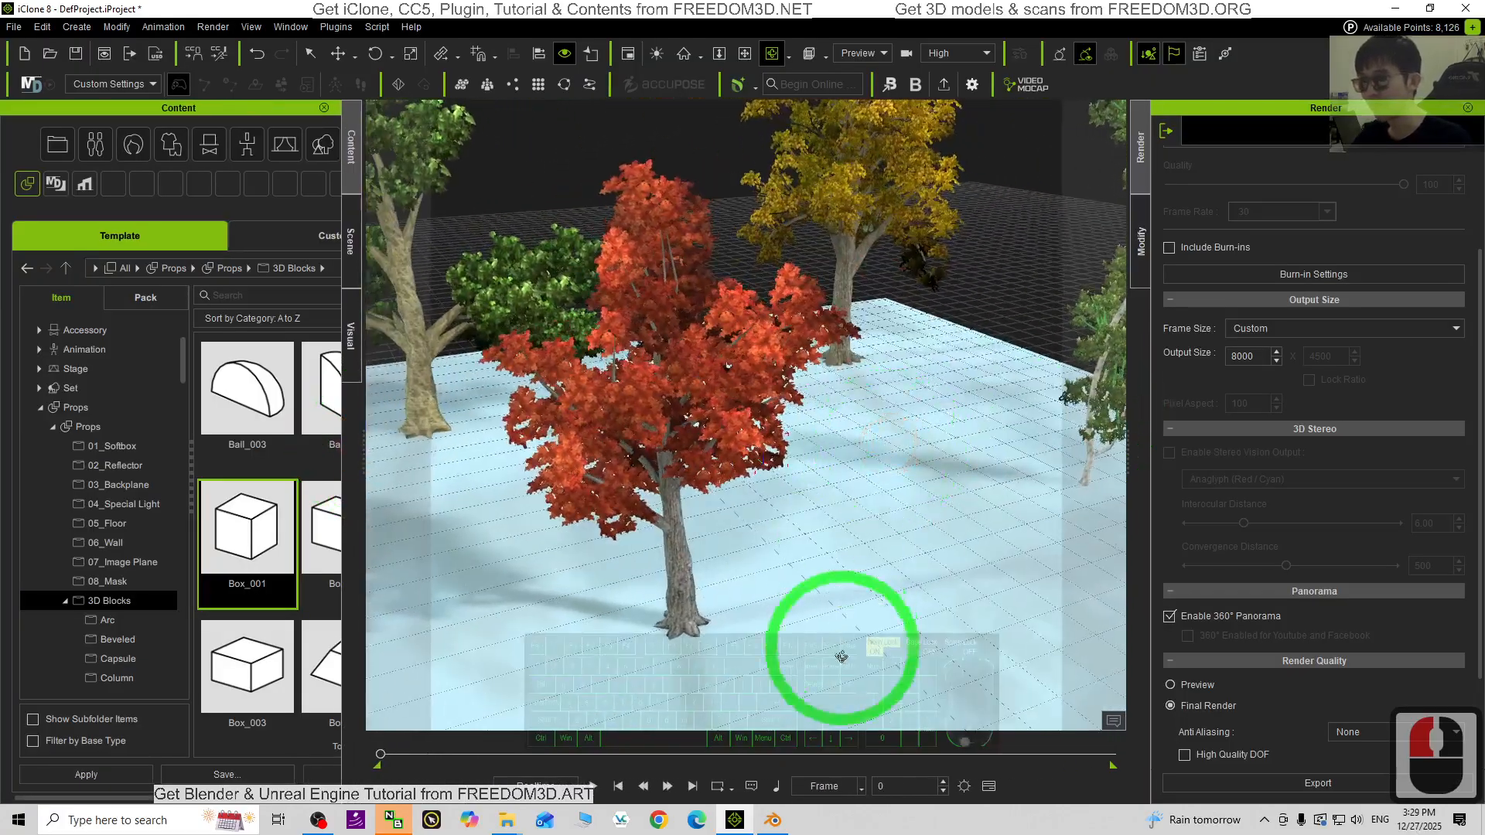
pyautogui.click(762, 825)
pyautogui.scroll(-7, 755, 486)
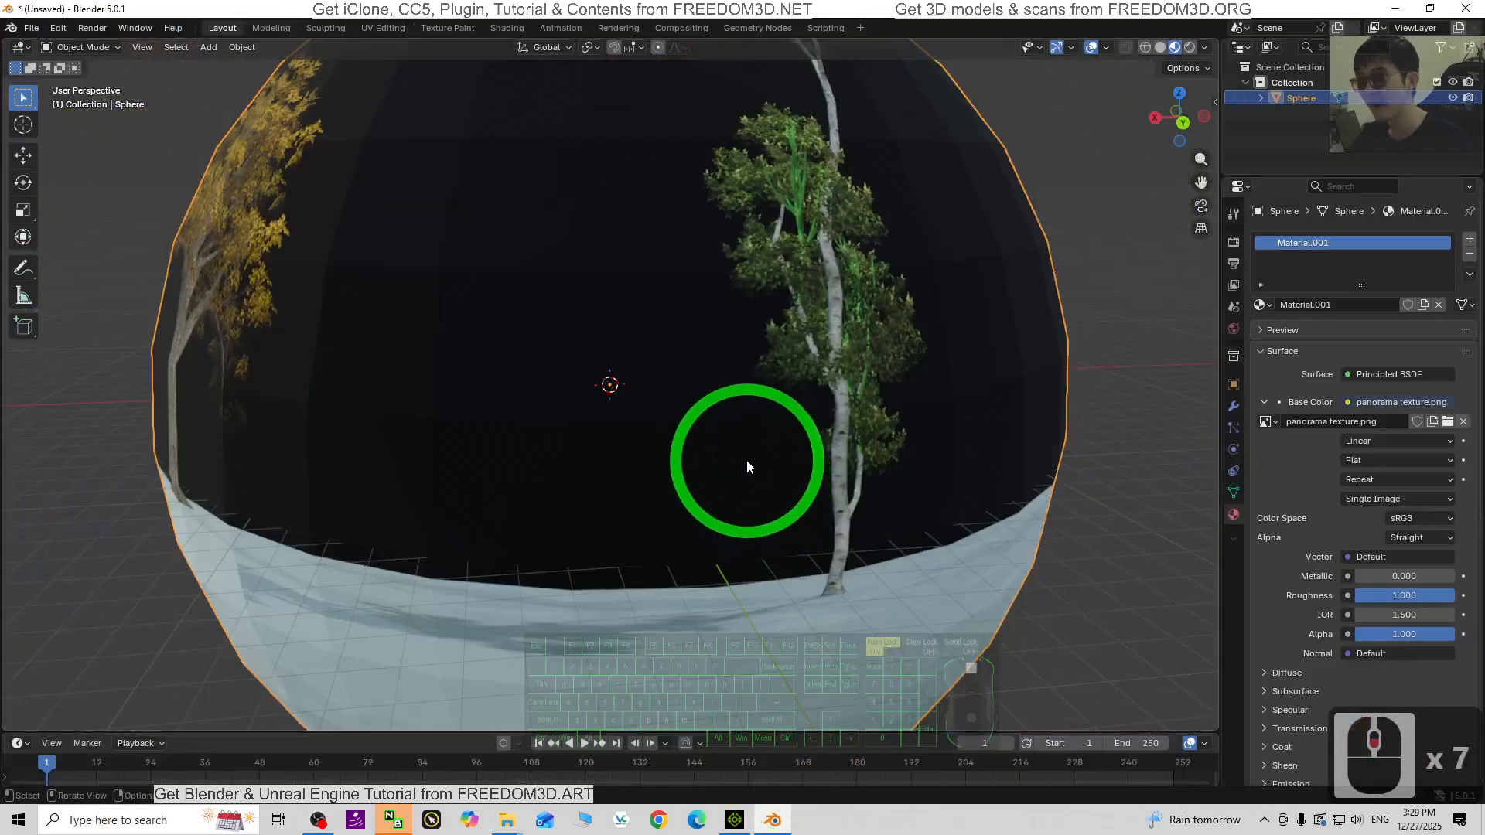
pyautogui.scroll(5, 746, 461)
pyautogui.moveTo(608, 490); pyautogui.dragTo(595, 395, button='middle')
pyautogui.scroll(-7, 611, 395)
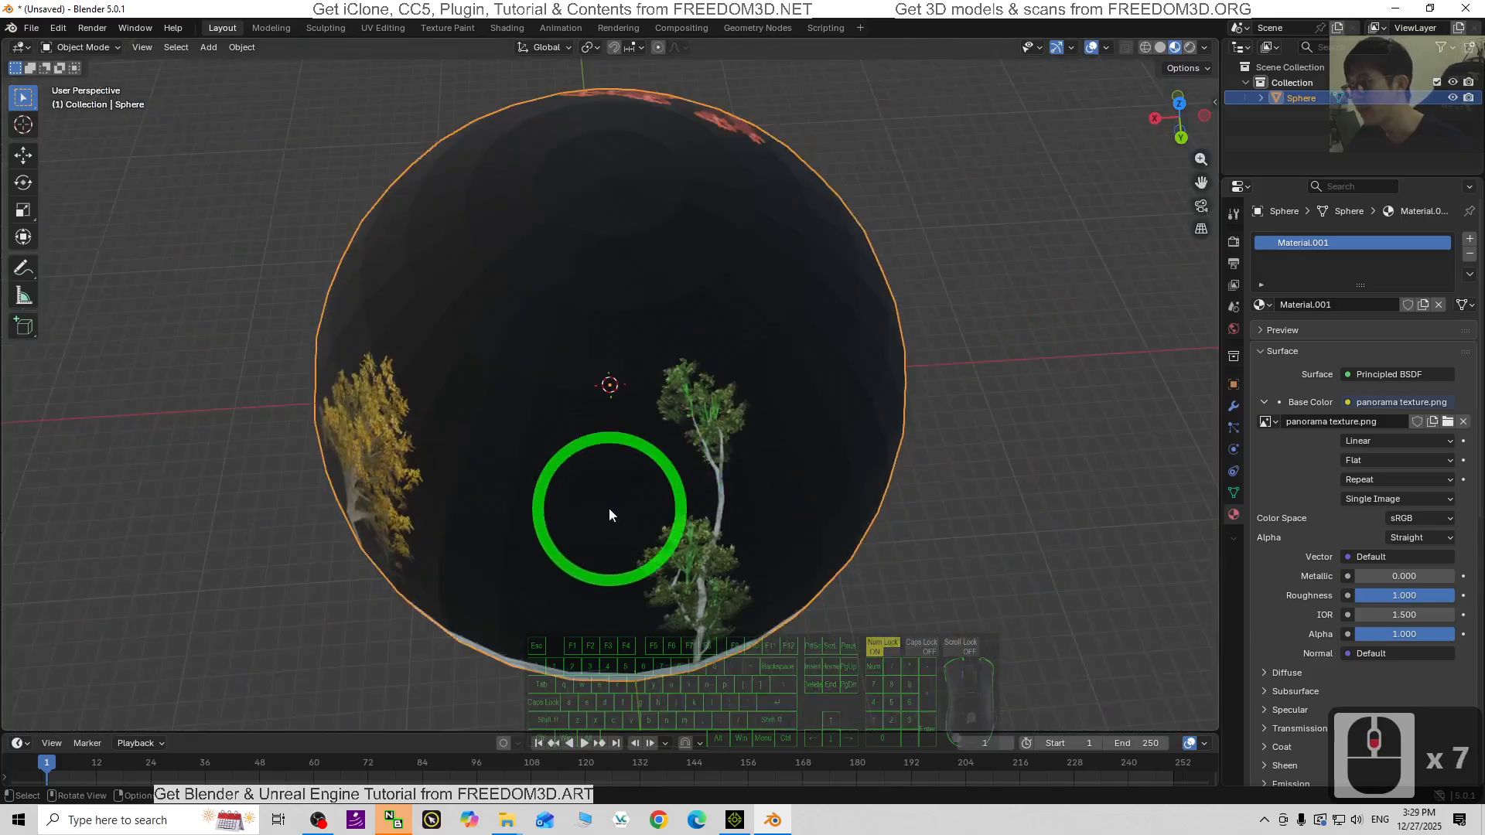
pyautogui.moveTo(610, 514); pyautogui.dragTo(598, 549, button='middle')
pyautogui.scroll(9, 640, 458)
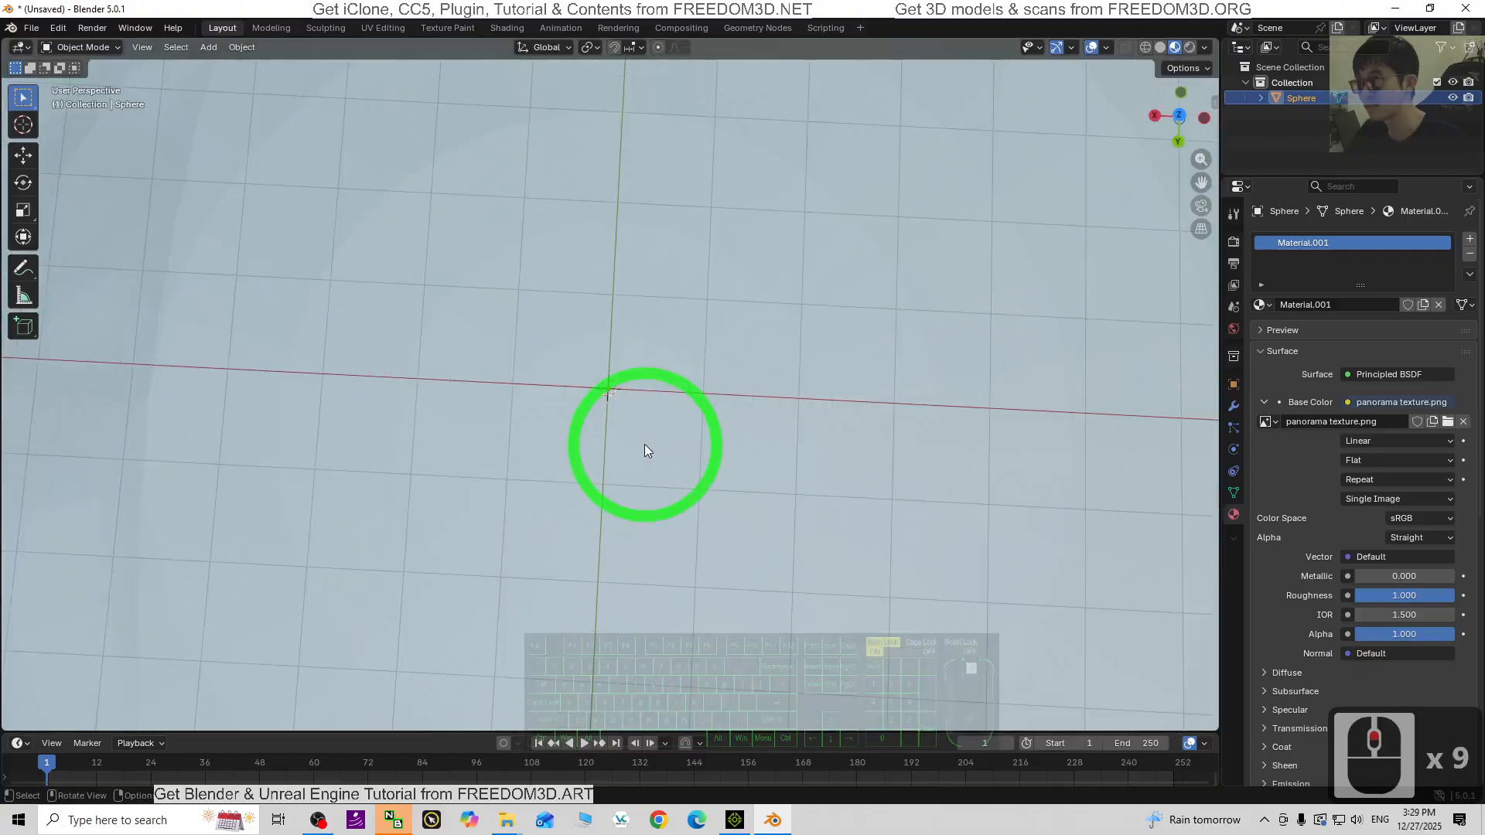
pyautogui.moveTo(648, 441); pyautogui.dragTo(758, 663, button='middle')
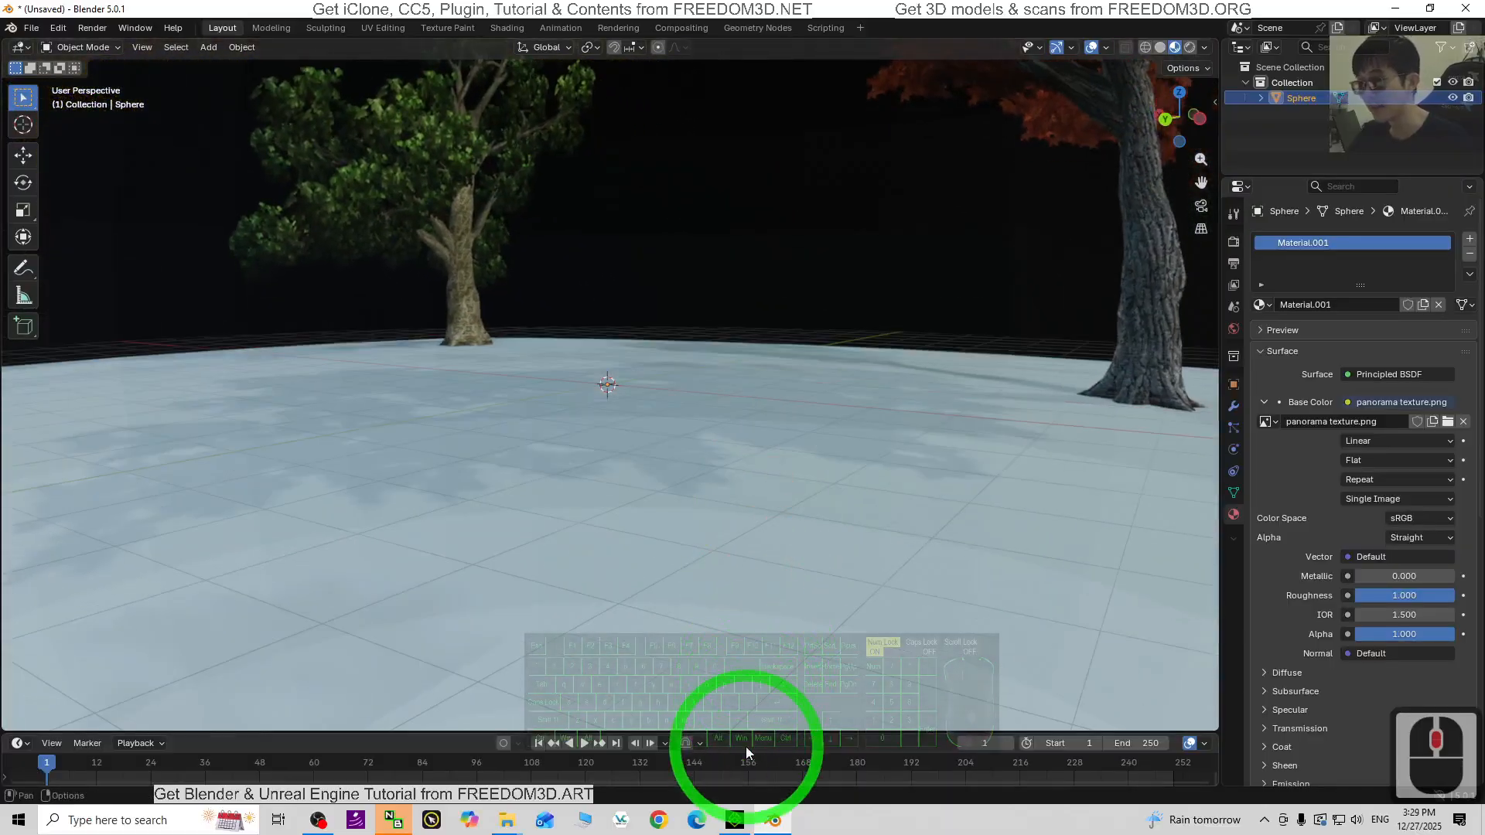
pyautogui.click(735, 819)
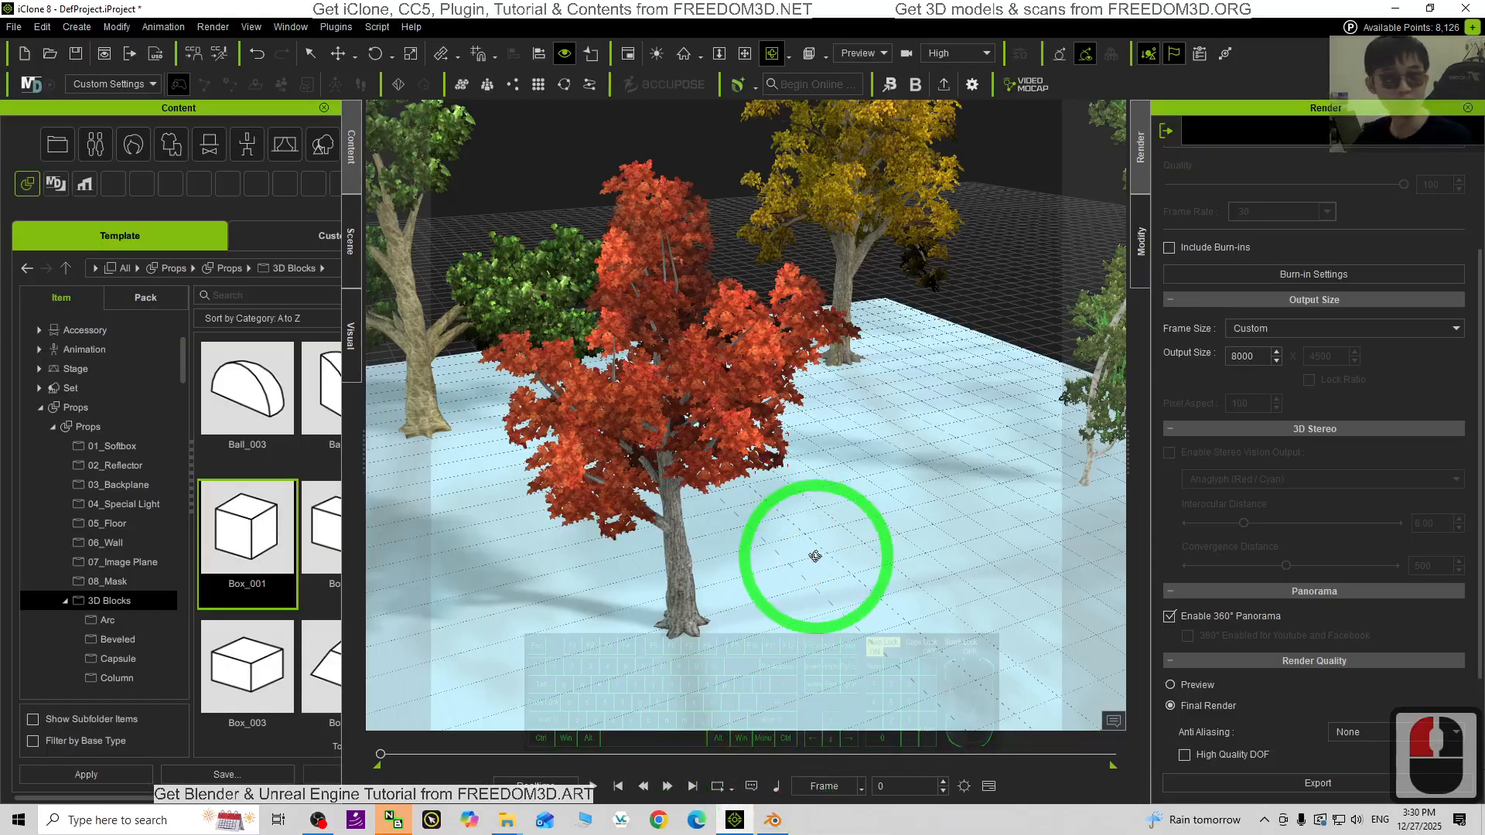
pyautogui.click(775, 820)
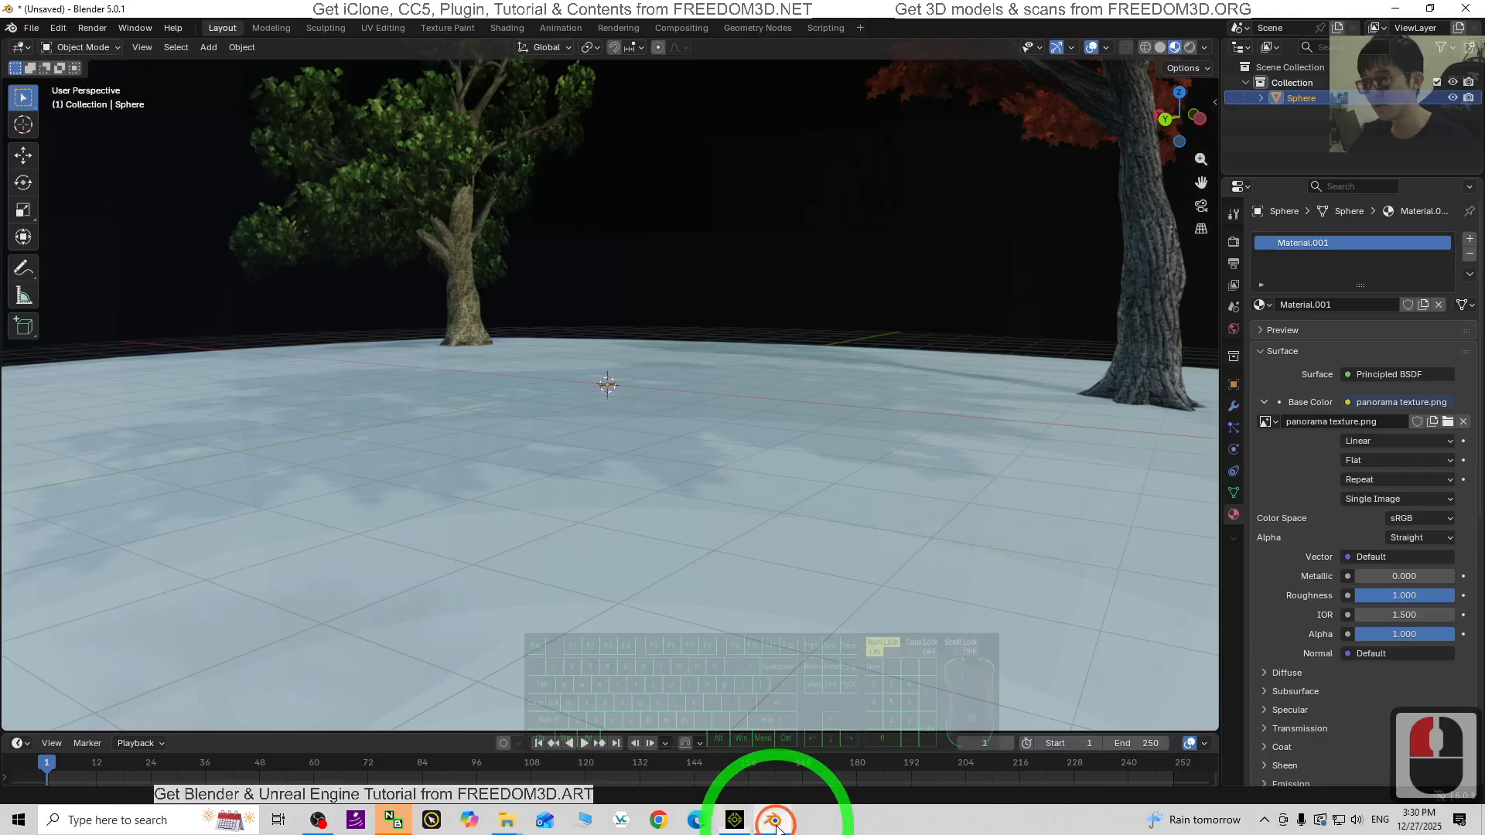
# - Orbit inside Blender's panorama sphere, then bring iClone 8's original tree scene to the front for comparison
pyautogui.scroll(-6, 784, 509)
pyautogui.scroll(7, 785, 509)
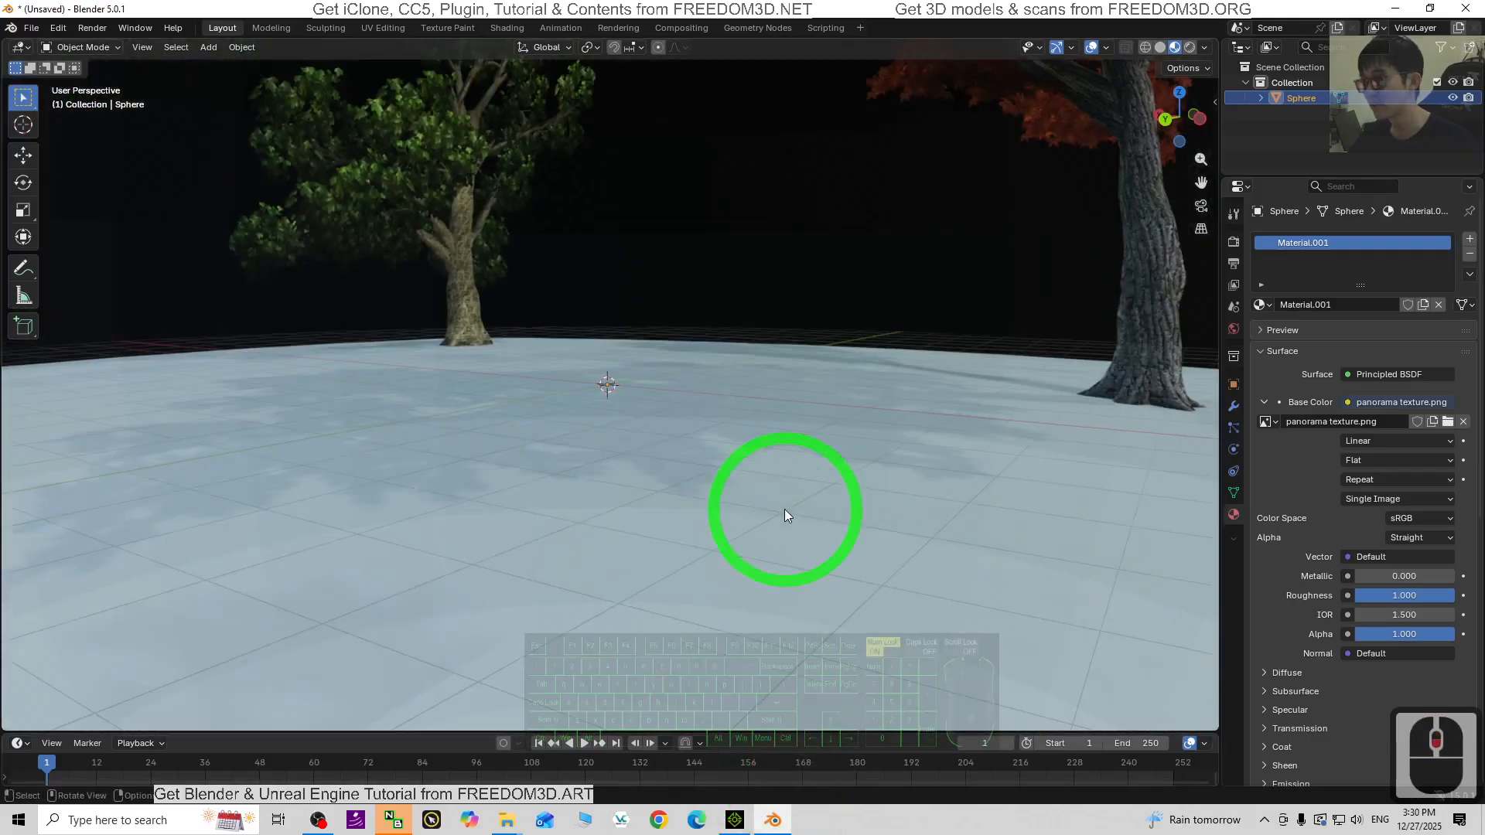
pyautogui.scroll(-2, 781, 506)
pyautogui.scroll(3, 778, 504)
pyautogui.moveTo(774, 498); pyautogui.dragTo(3, 478, button='middle')
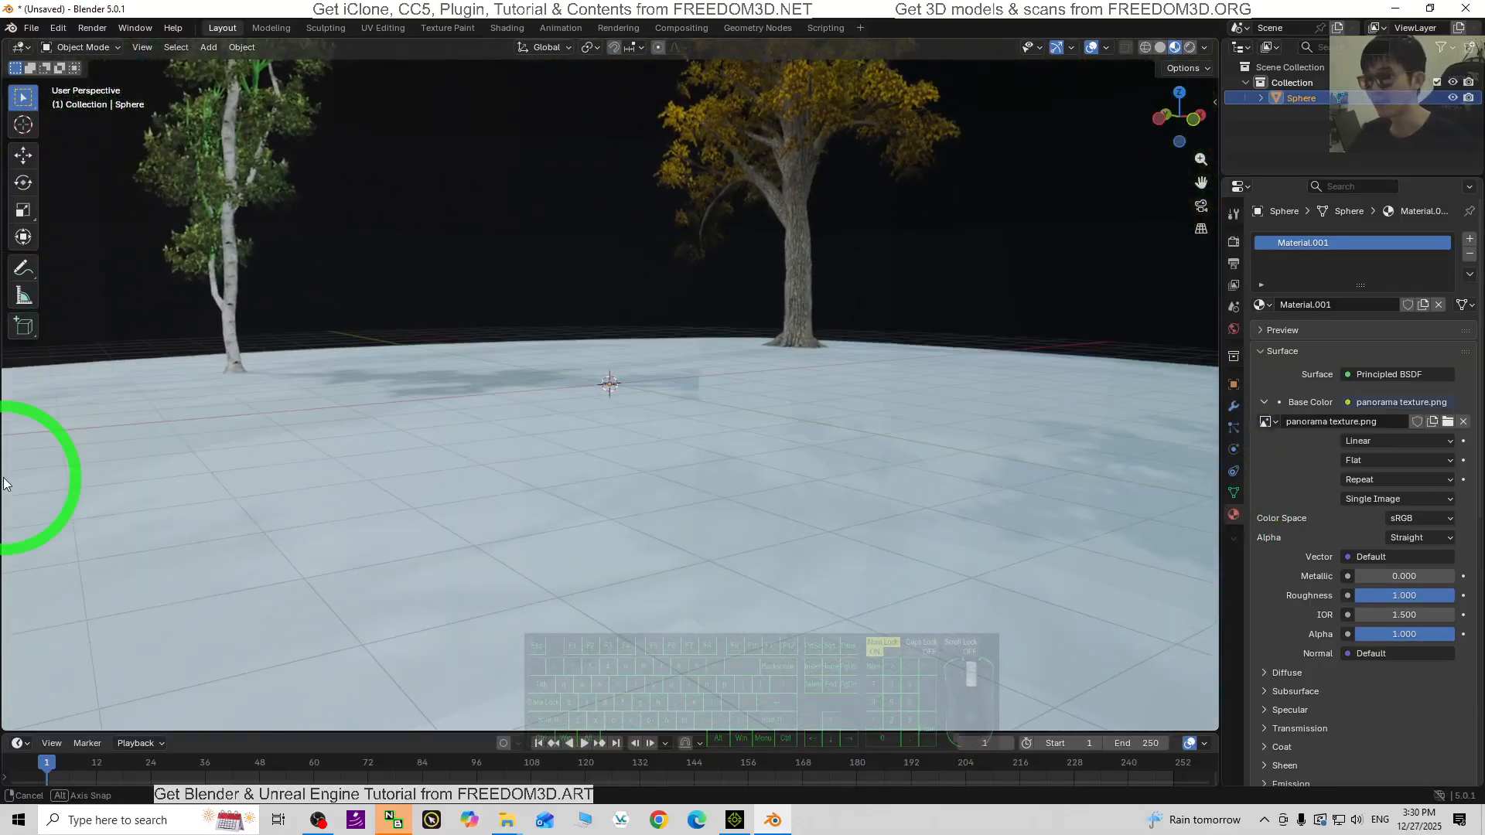
pyautogui.click(735, 820)
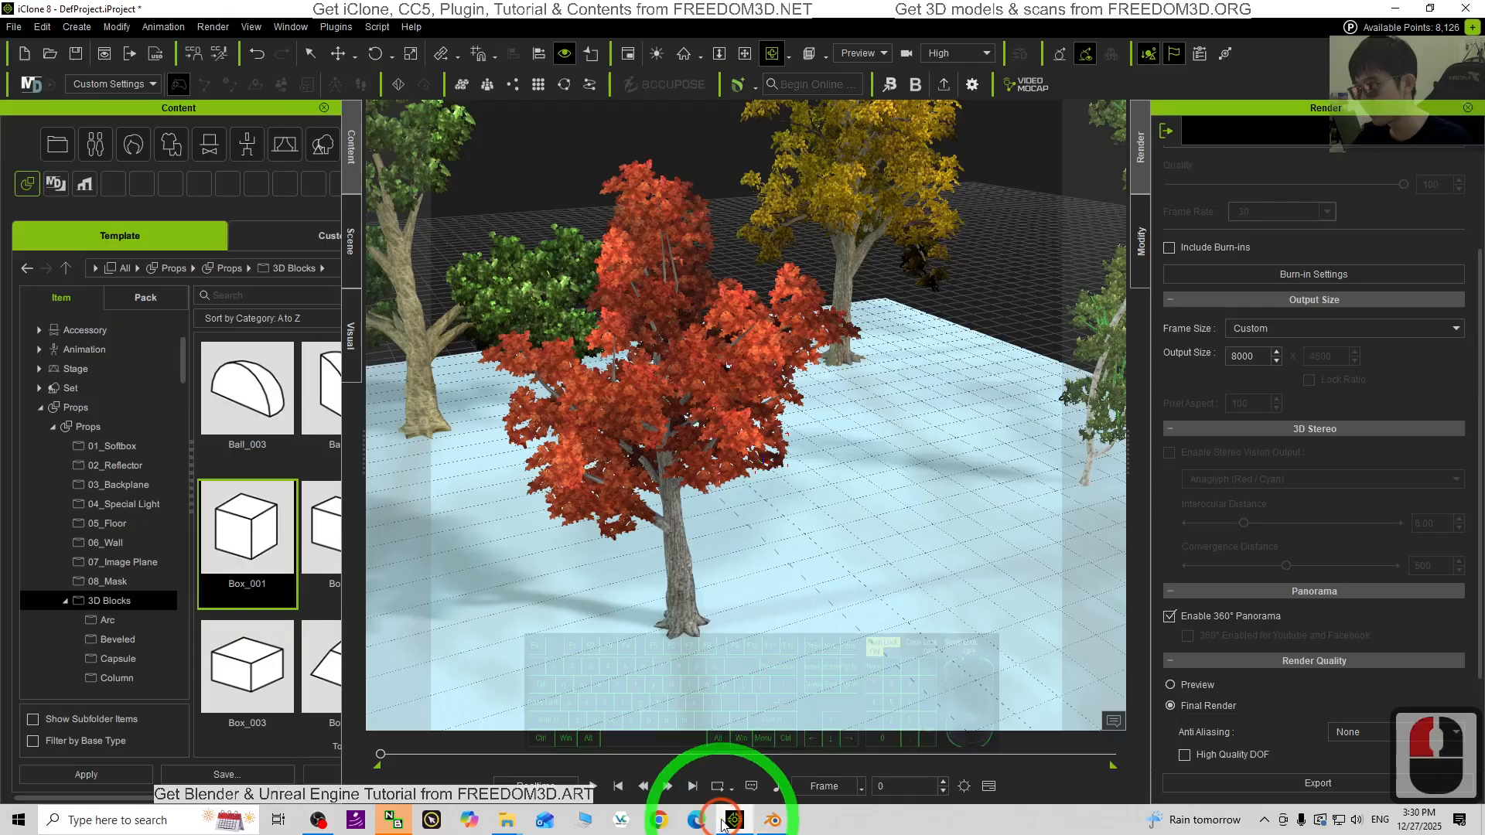
pyautogui.click(792, 531)
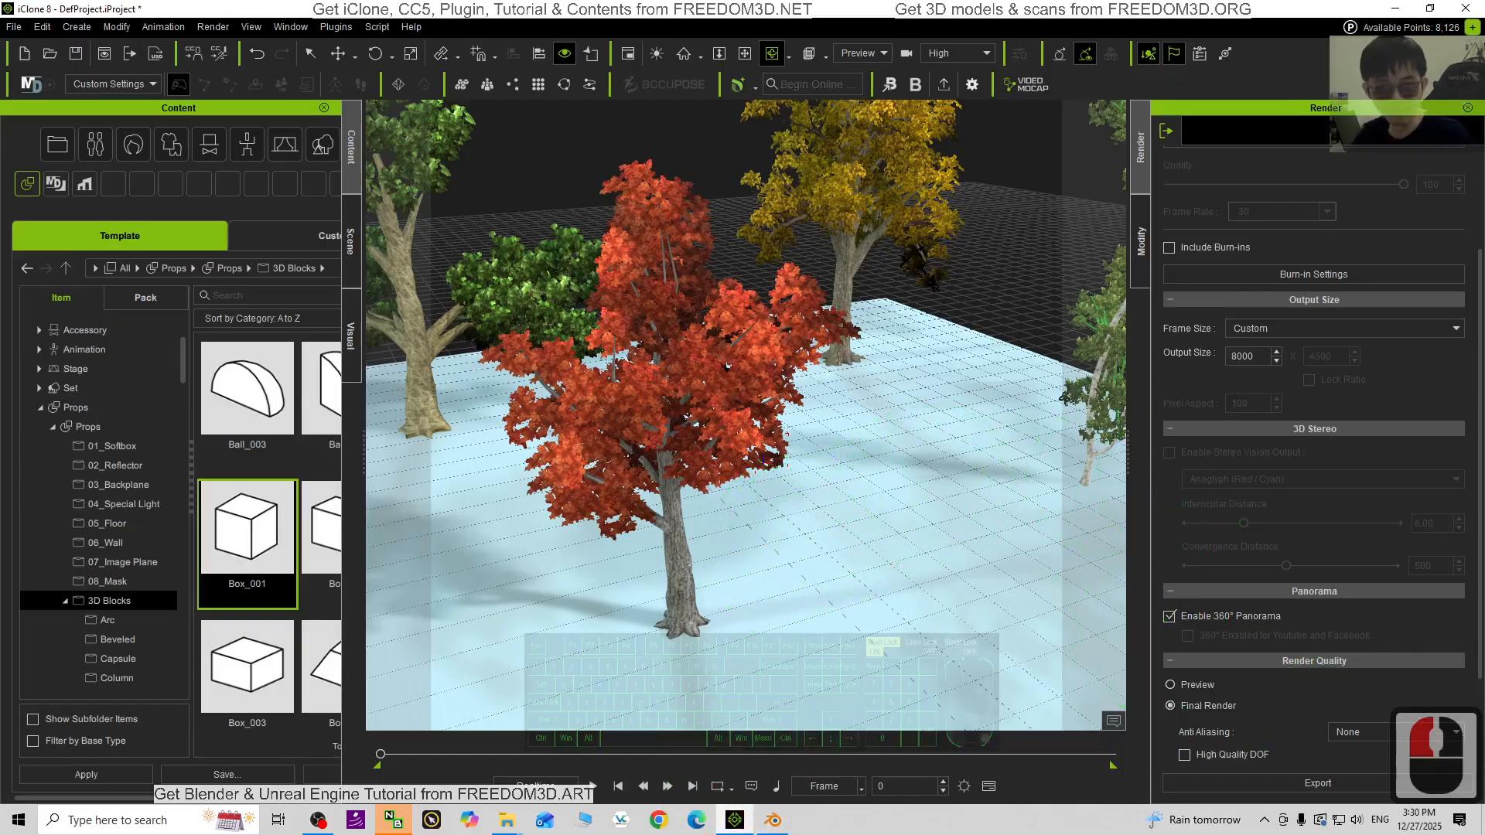